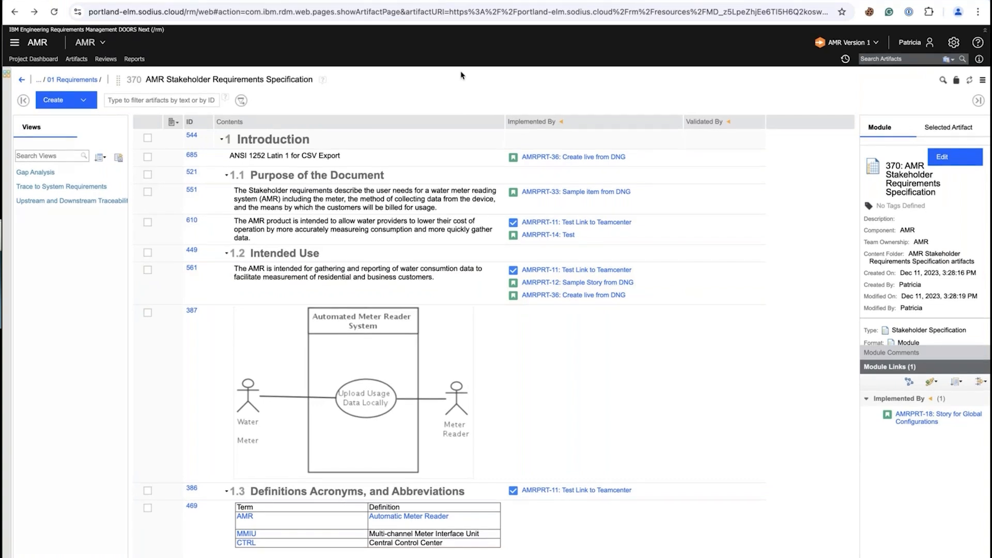
- Preview the Jira item AMRPRT-38 linked to requirement 647, try to log in to Jira from the preview and reload the module
scroll(747, 294, down, 5)
scroll(747, 294, down, 3)
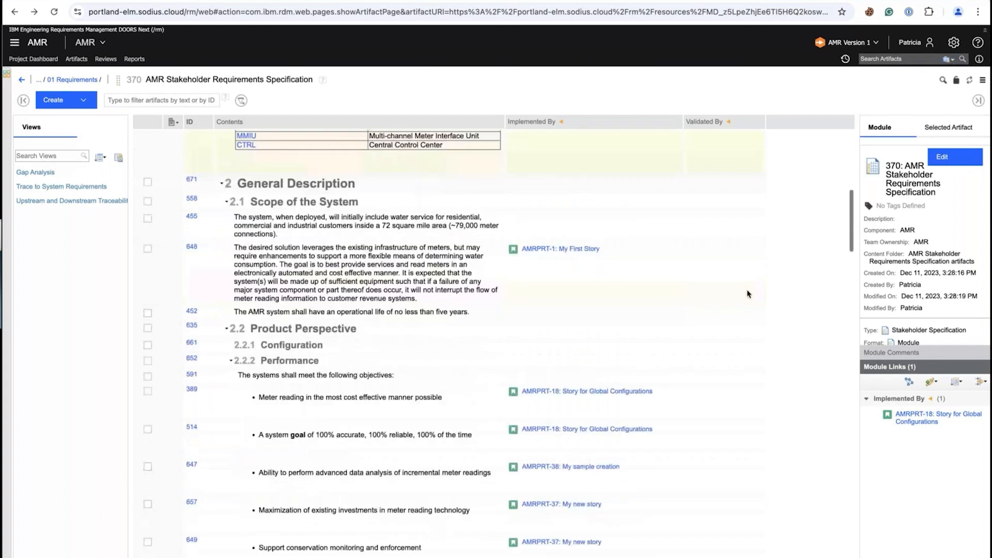
scroll(747, 294, down, 3)
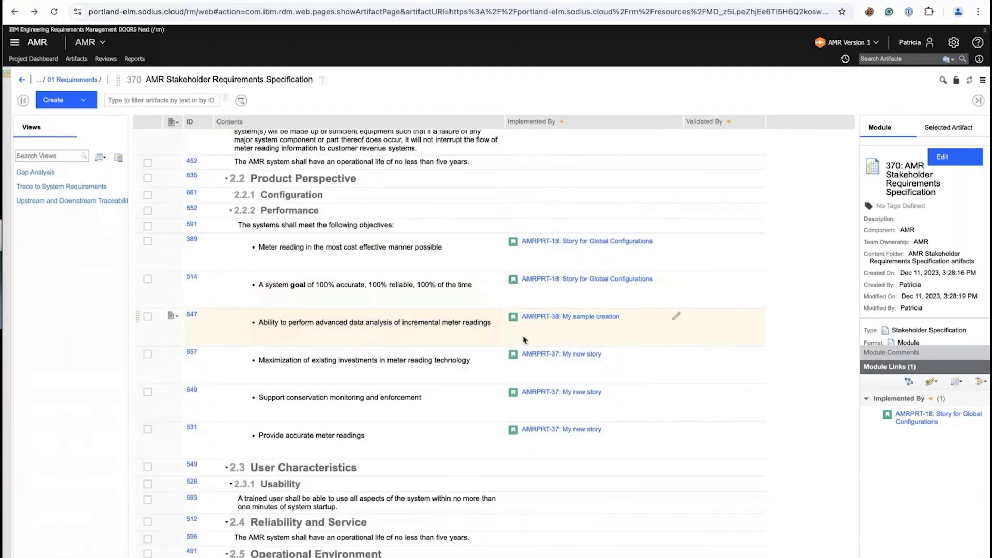
mouse_move(554, 316)
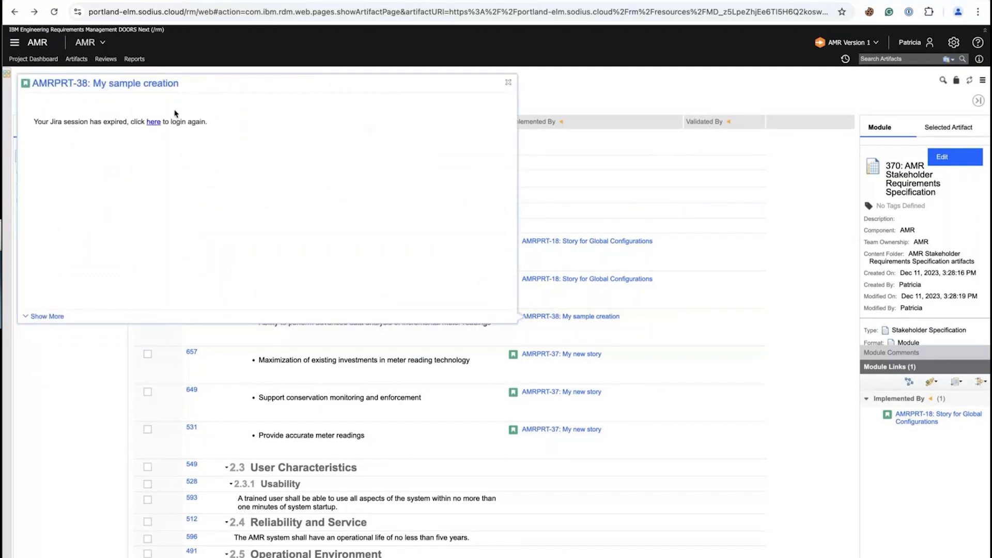
click(154, 123)
click(55, 12)
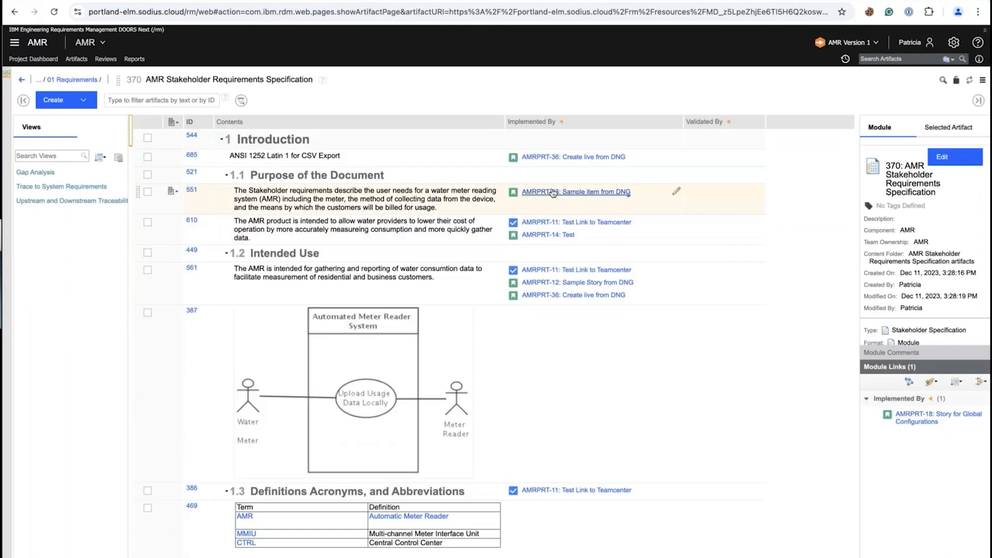
- Reopen the module's address in a new Chrome window and log in to ELM with the saved portland ELM admin user ID and password
mouse_move(525, 191)
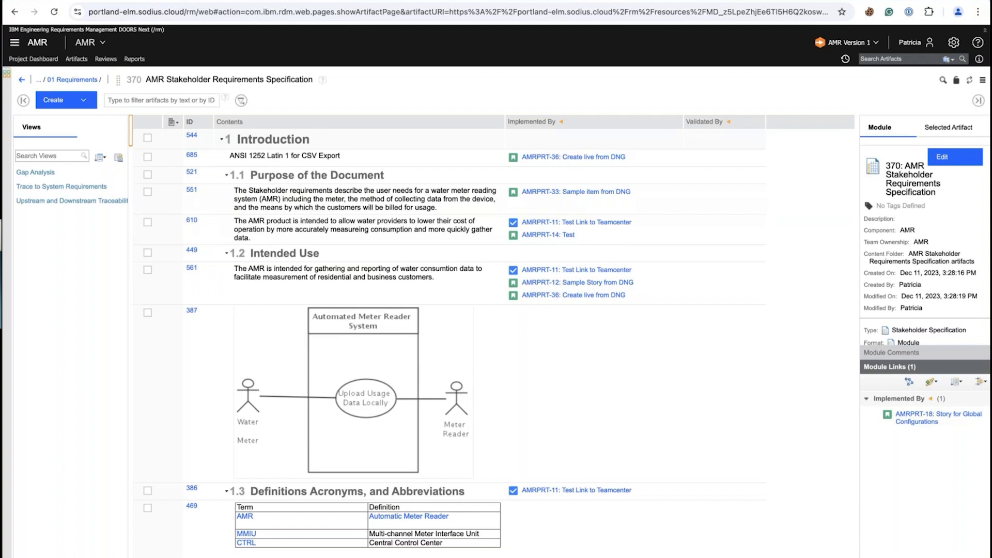
click(144, 14)
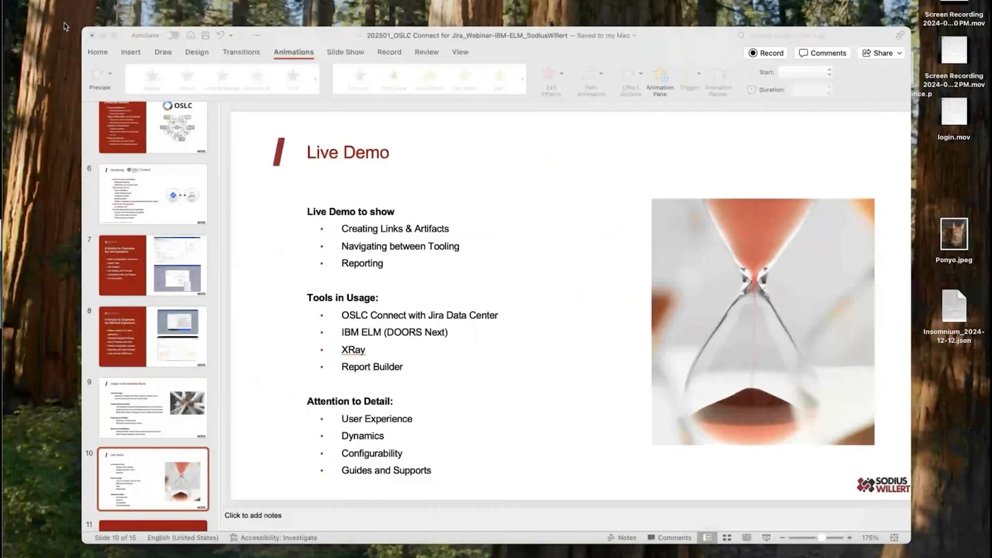
key(F4)
text(chr)
key(Return)
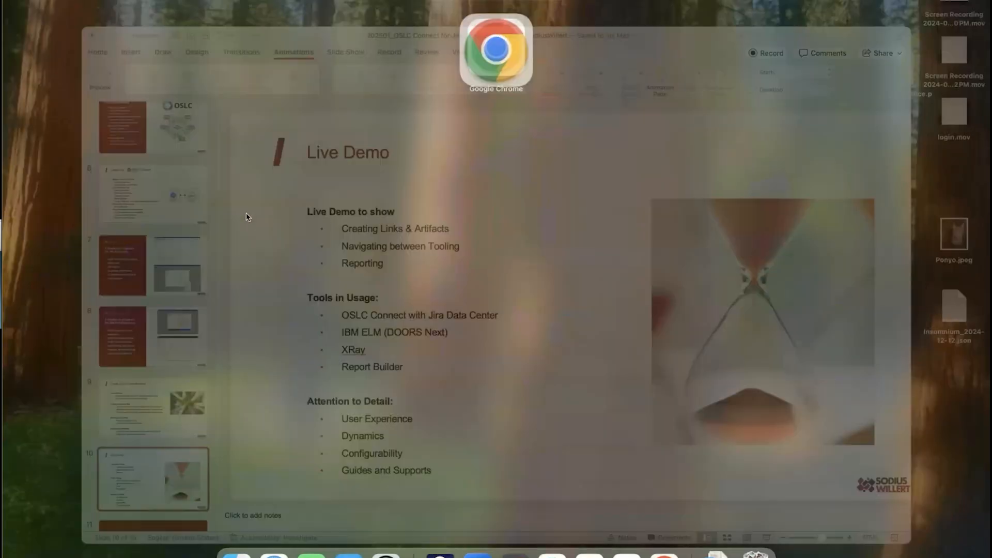
key(super+v)
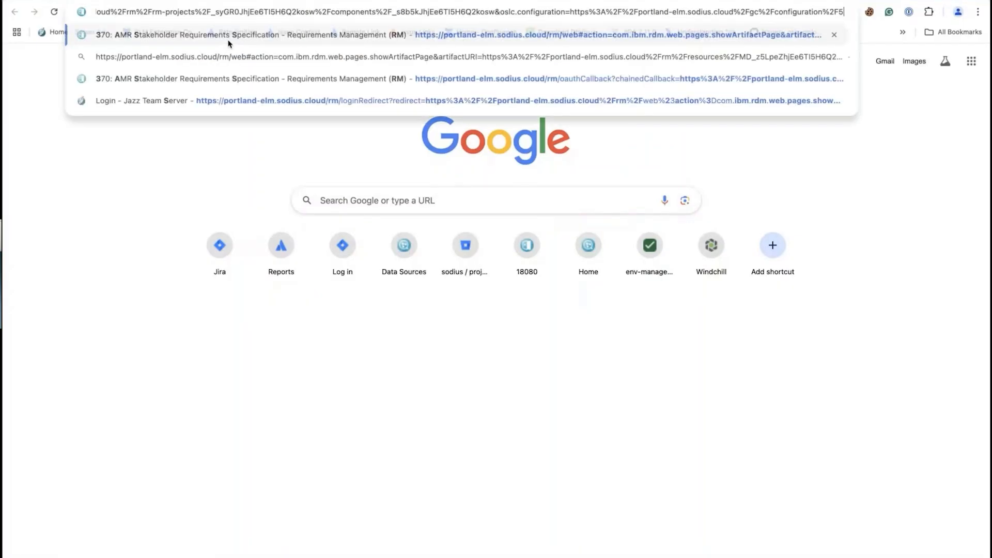
key(Return)
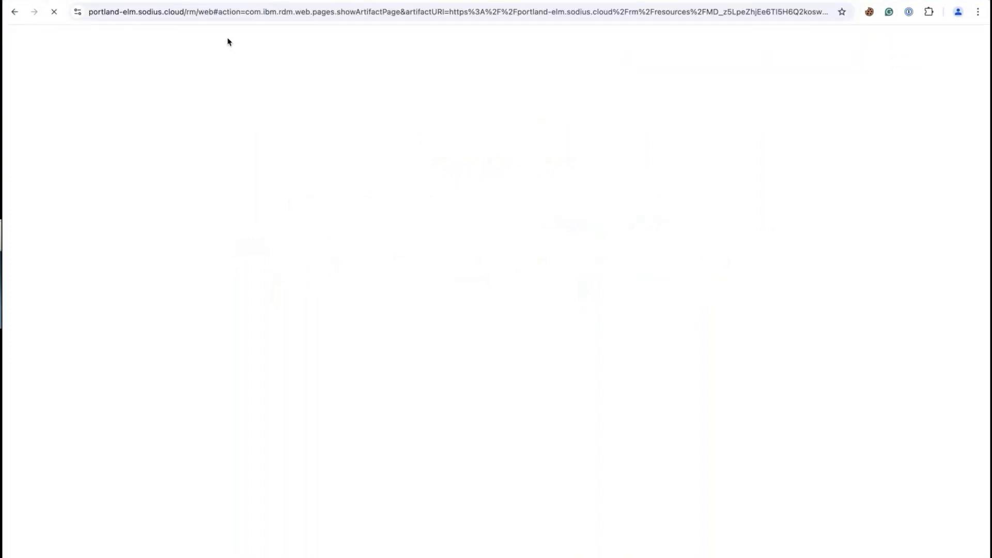
text(trs)
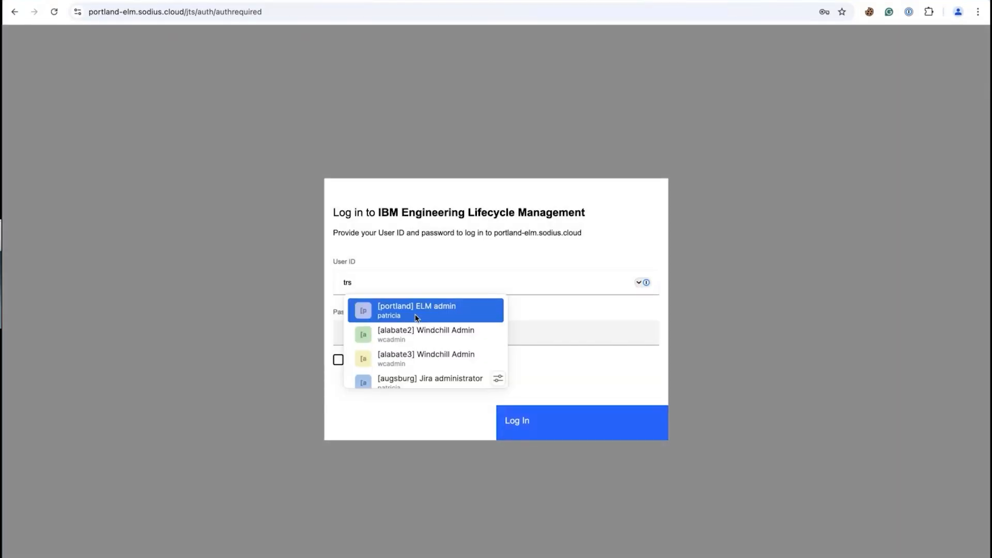
click(416, 309)
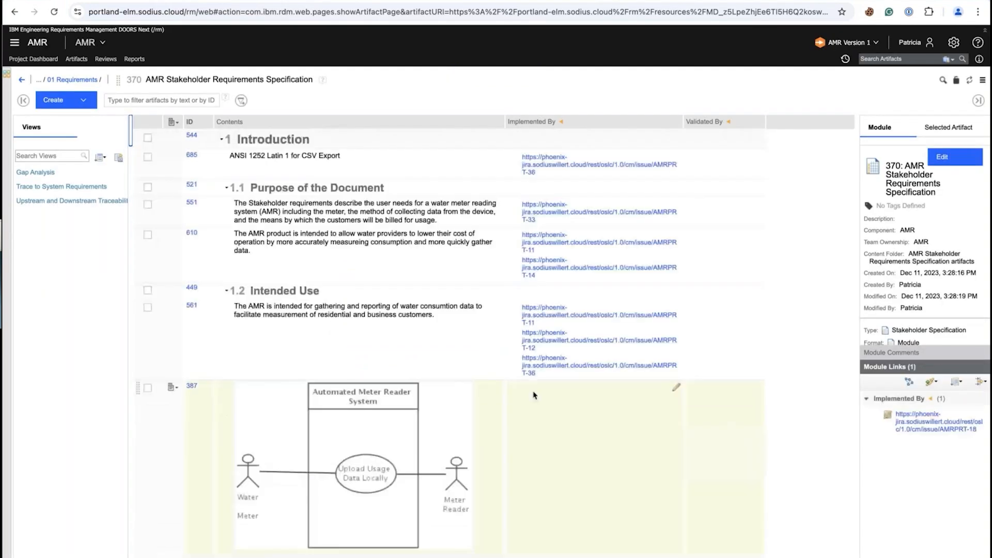
- Log in to Jira from the preview of linked item AMRPRT-11 with the saved phoenix administrator username and password
mouse_move(577, 229)
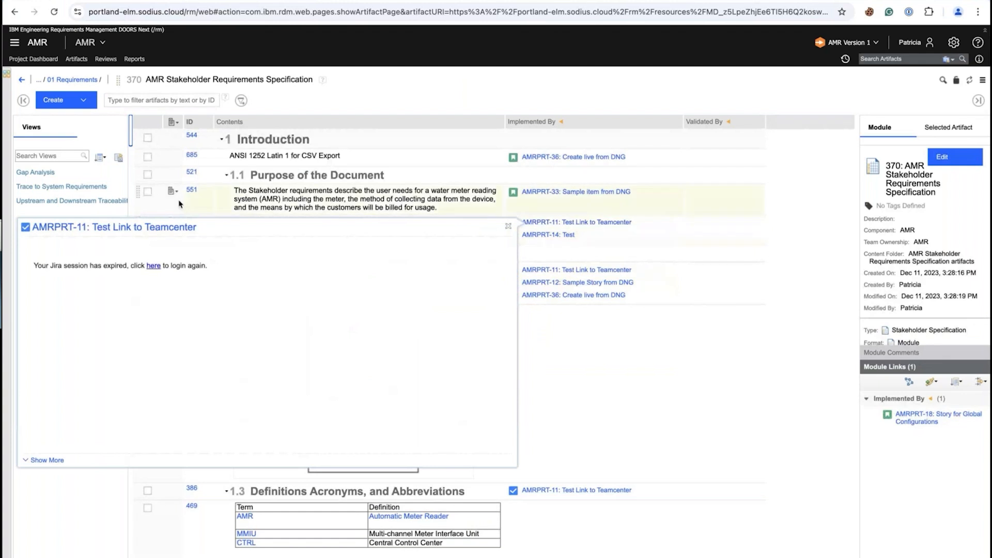
click(153, 265)
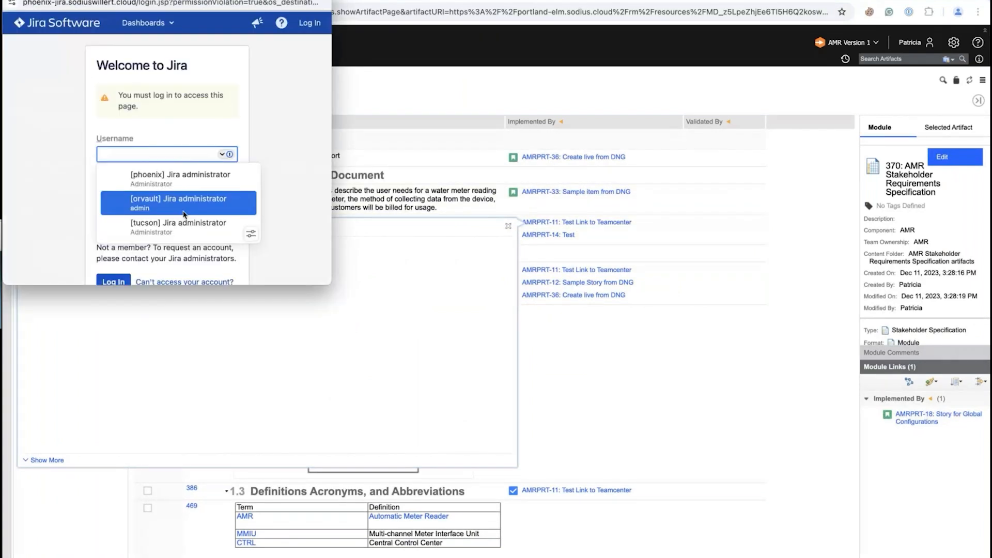
click(181, 180)
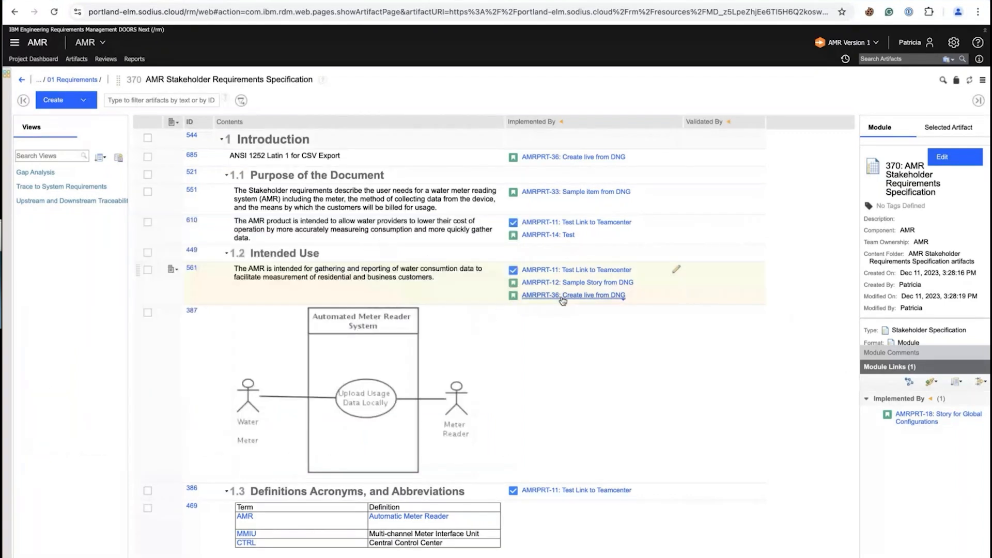
mouse_move(562, 300)
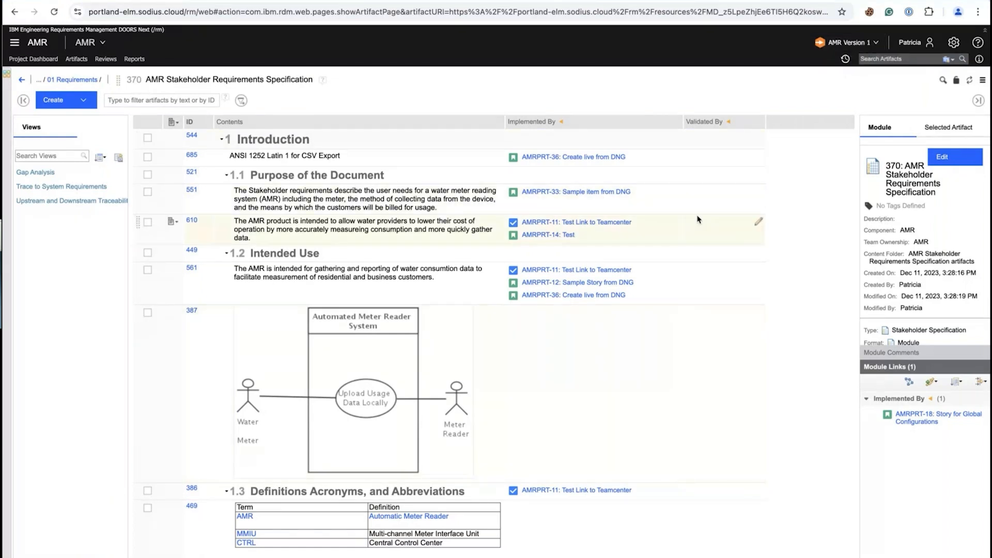
- Switch the module's configuration context to the recently used global configuration AMR Version 2
click(875, 50)
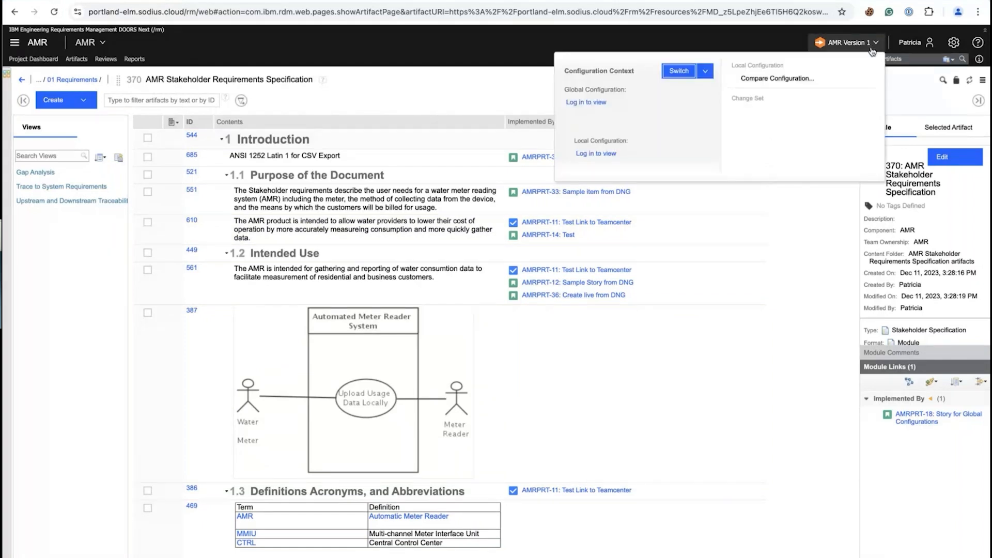
click(706, 71)
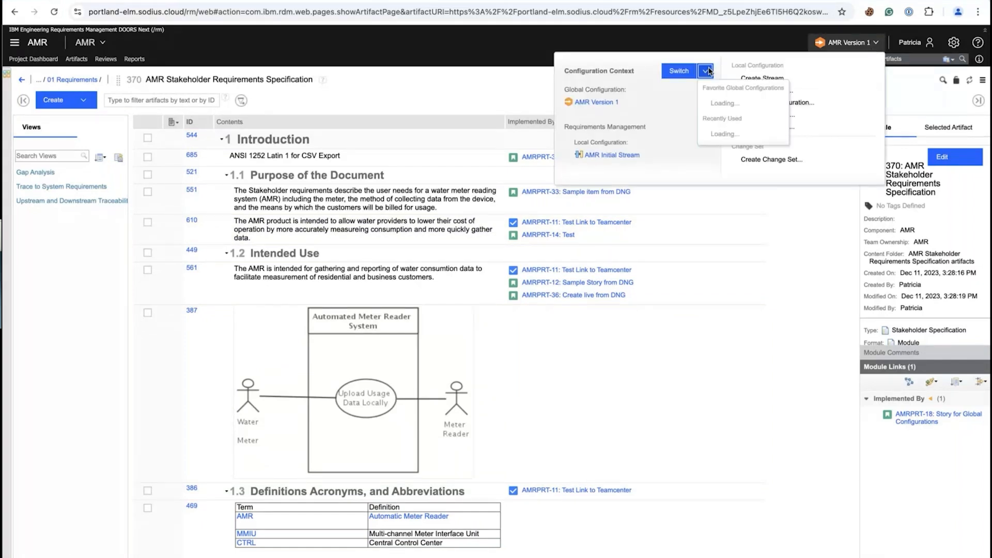
click(737, 145)
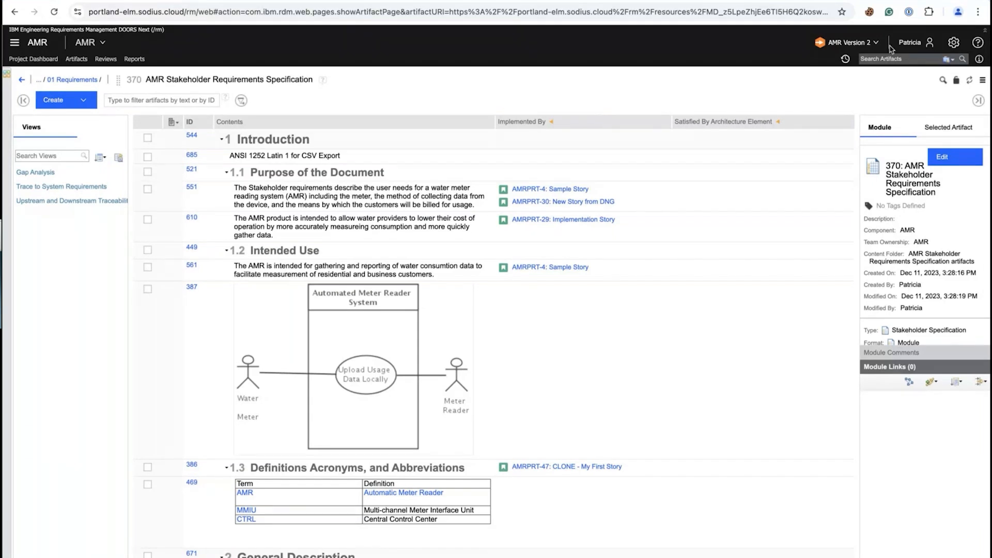
- Return the configuration context to the recently used global configuration AMR Version 1
click(847, 42)
click(705, 71)
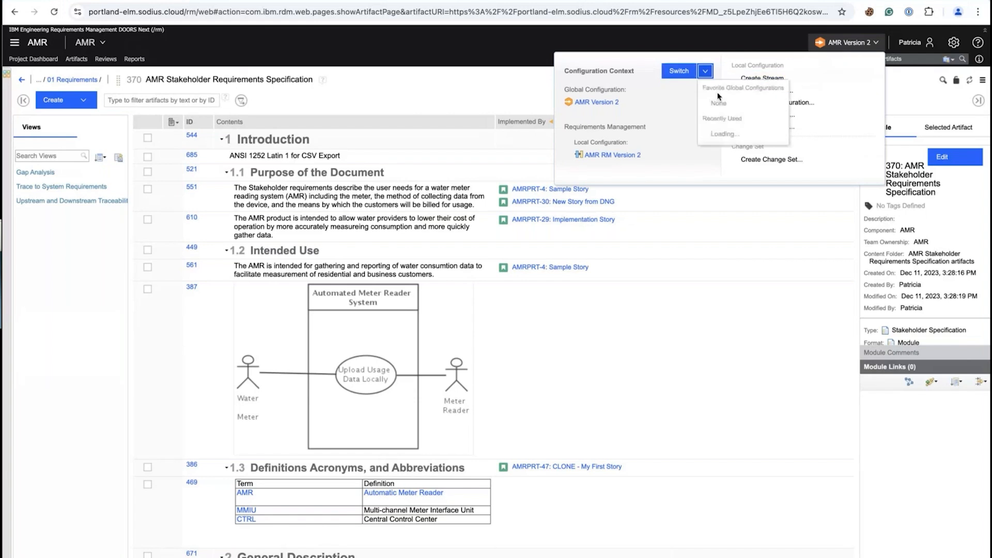
click(706, 74)
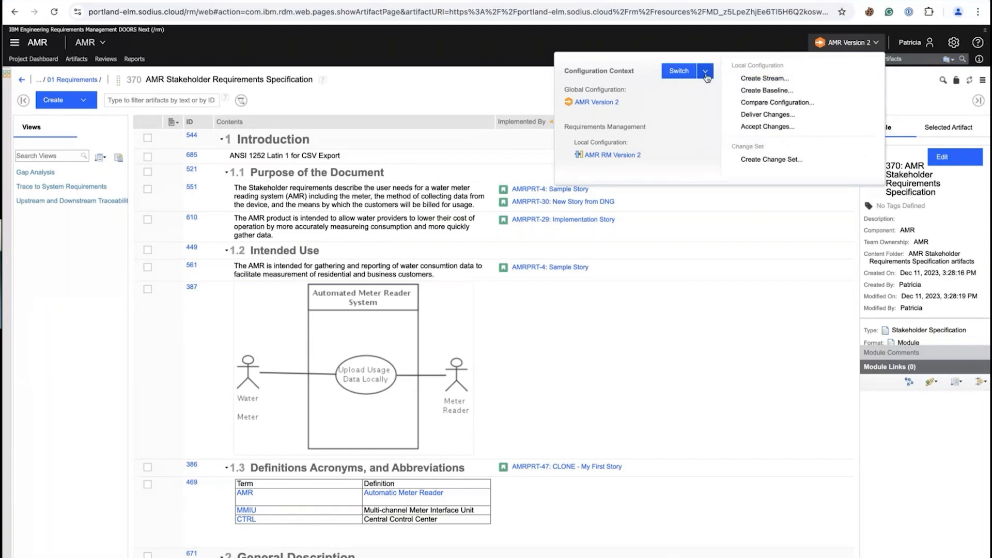
click(706, 74)
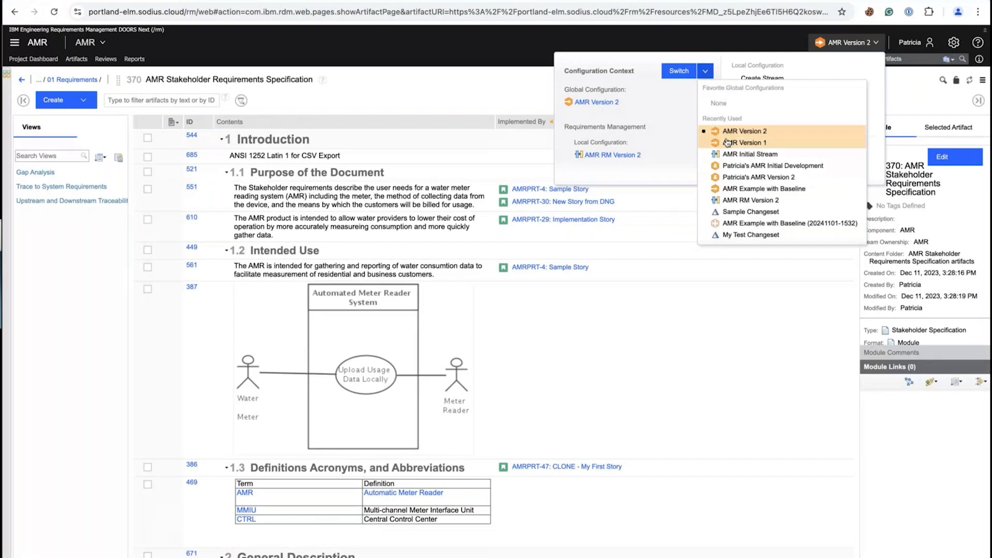
click(728, 142)
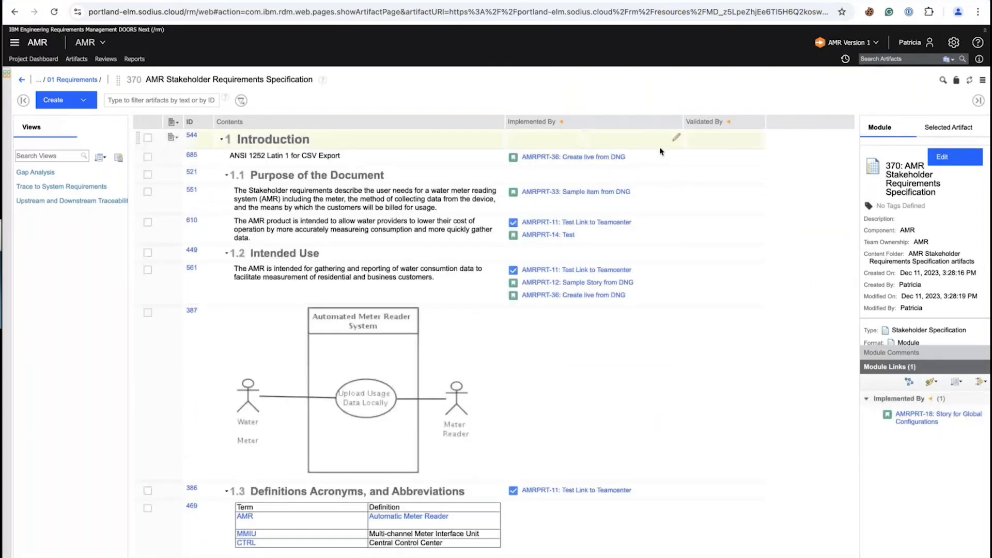
- Preview AMRPRT-18, the story implementing requirement 389 in the Performance section, and open its issue page in Jira
scroll(660, 150, down, 3)
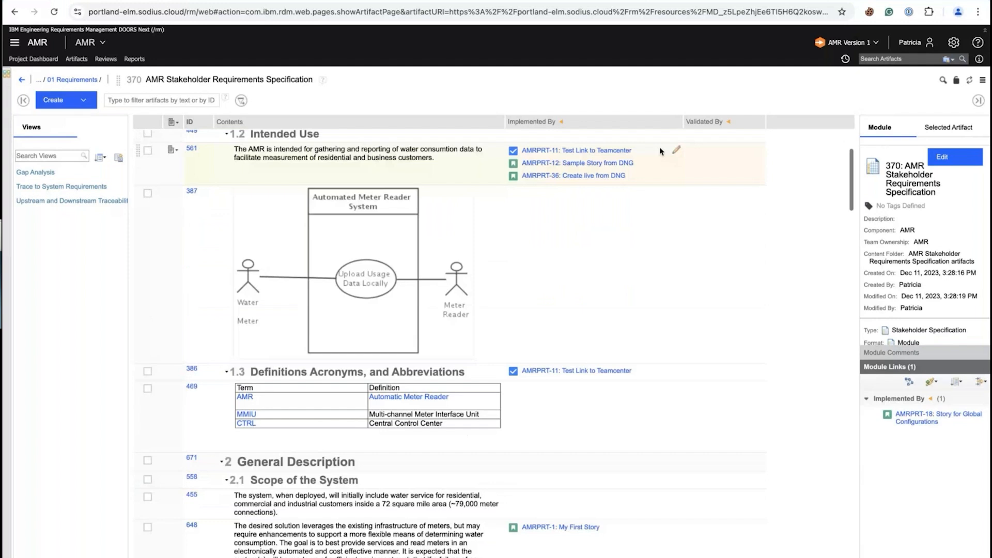
scroll(660, 151, down, 5)
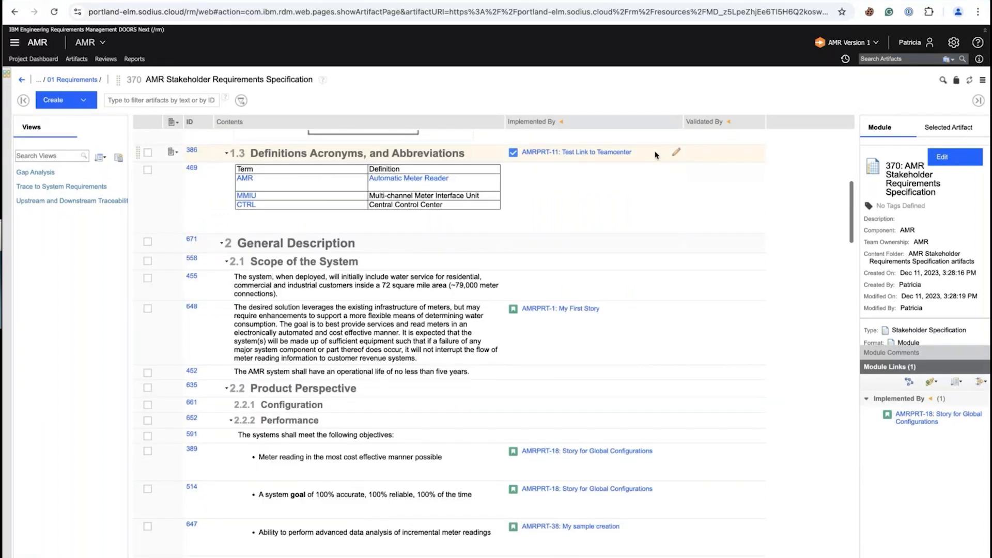
scroll(655, 155, down, 3)
mouse_move(540, 315)
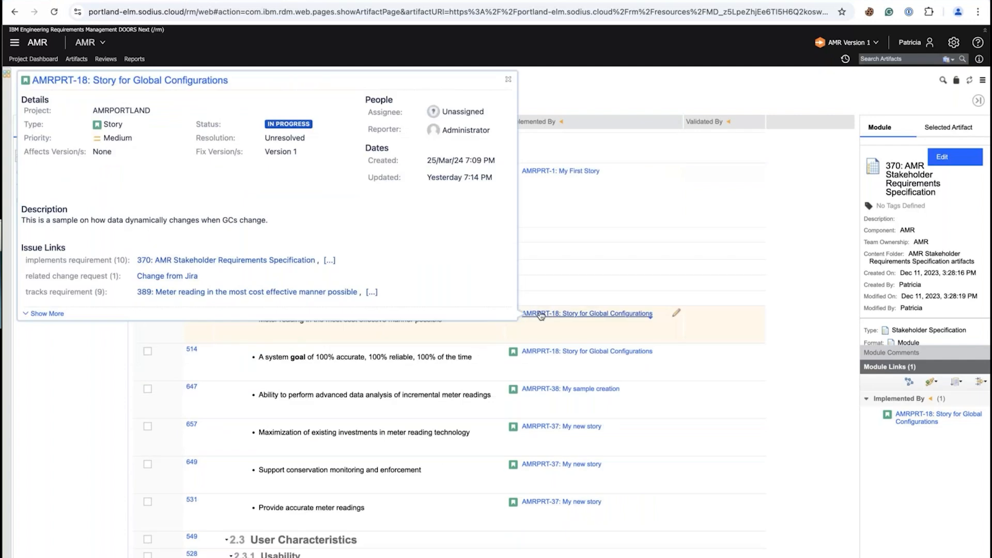
triple_click(166, 81)
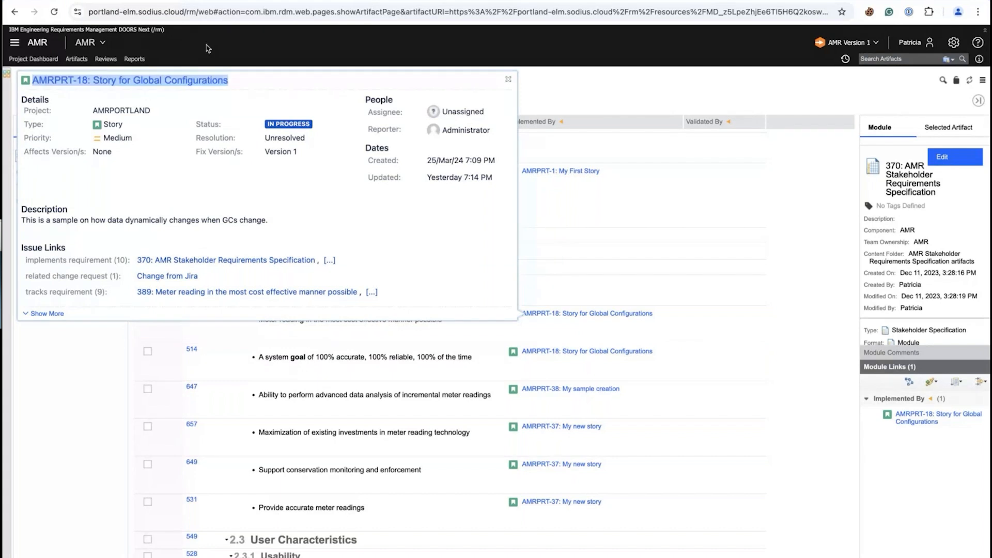
click(216, 1)
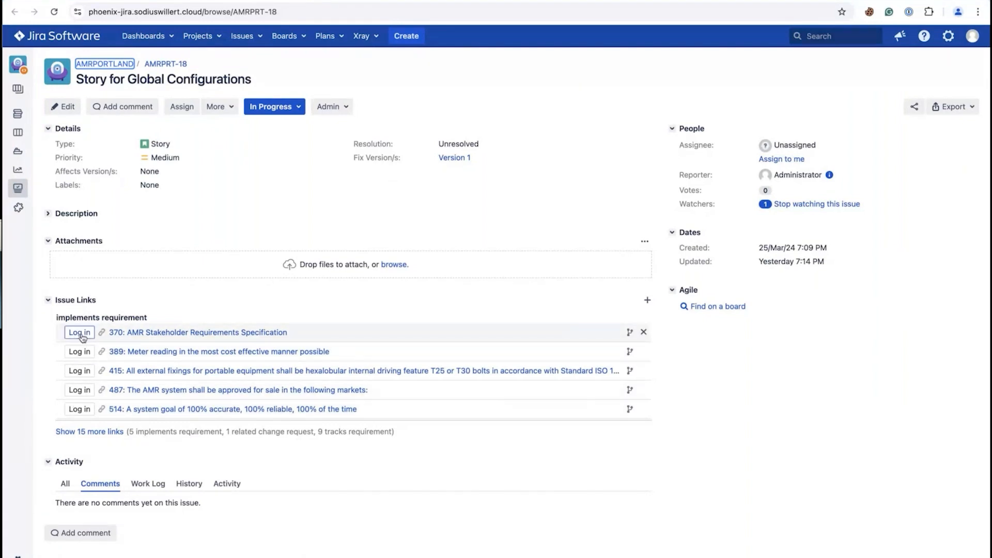
- Authenticate the story's linked requirements from Jira, using the login offered on link 370: AMR Stakeholder Requirements Specification
mouse_move(140, 333)
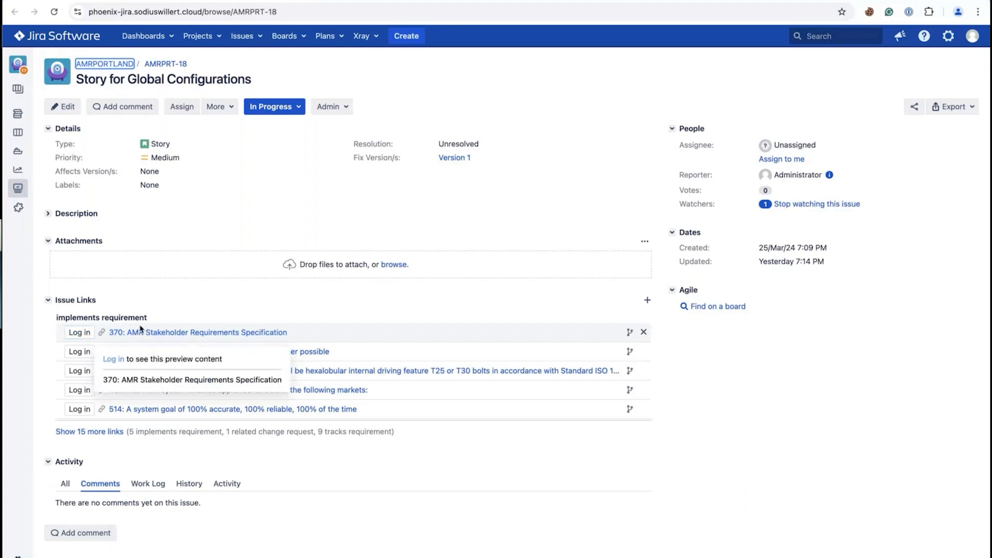
click(77, 333)
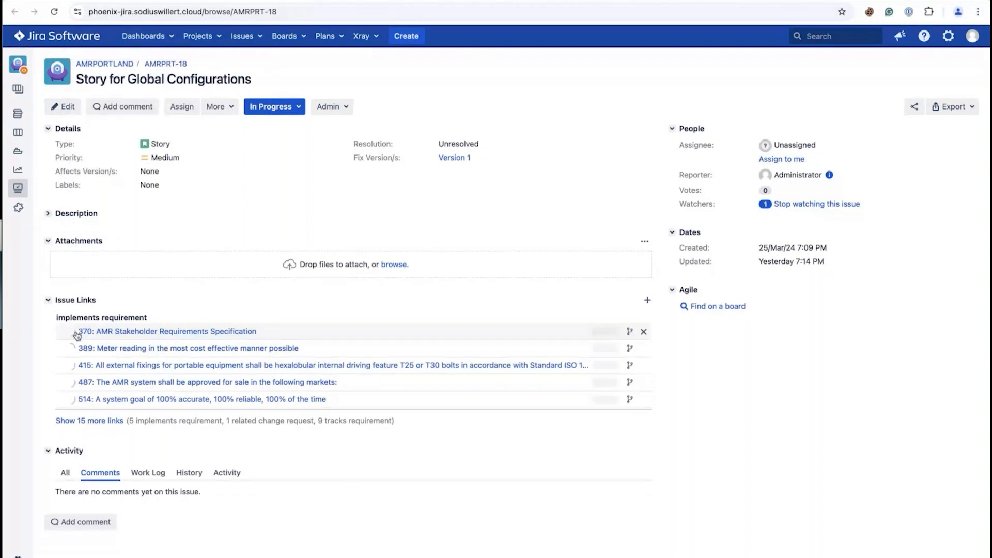
mouse_move(189, 335)
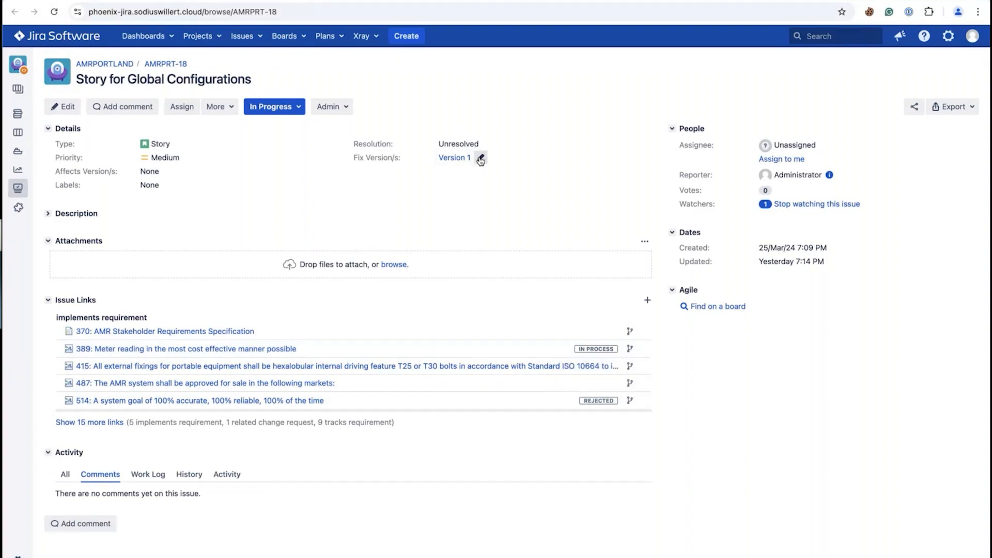
- Replace the fix version of the story Story for Global Configurations with Version 2 and save the change
click(481, 160)
click(480, 159)
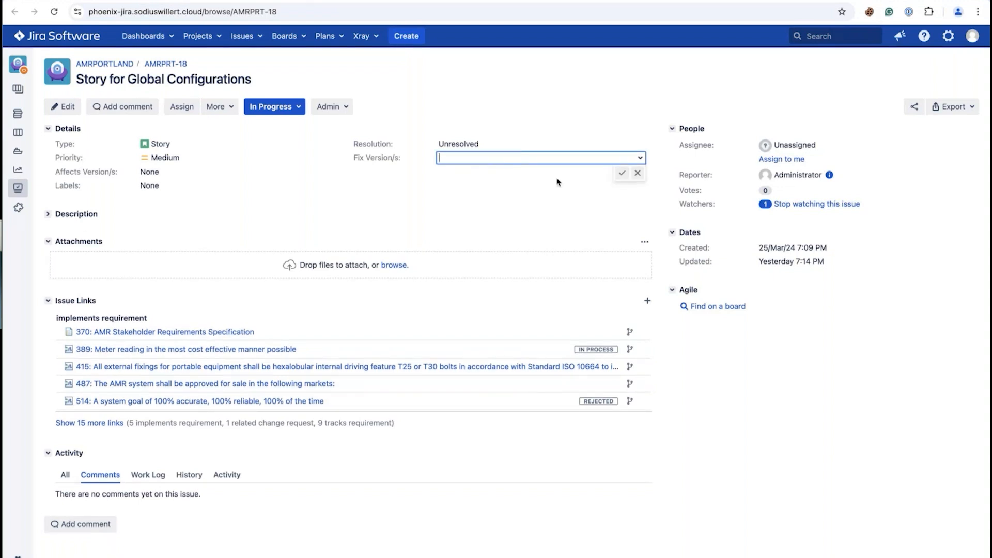
click(640, 158)
click(491, 206)
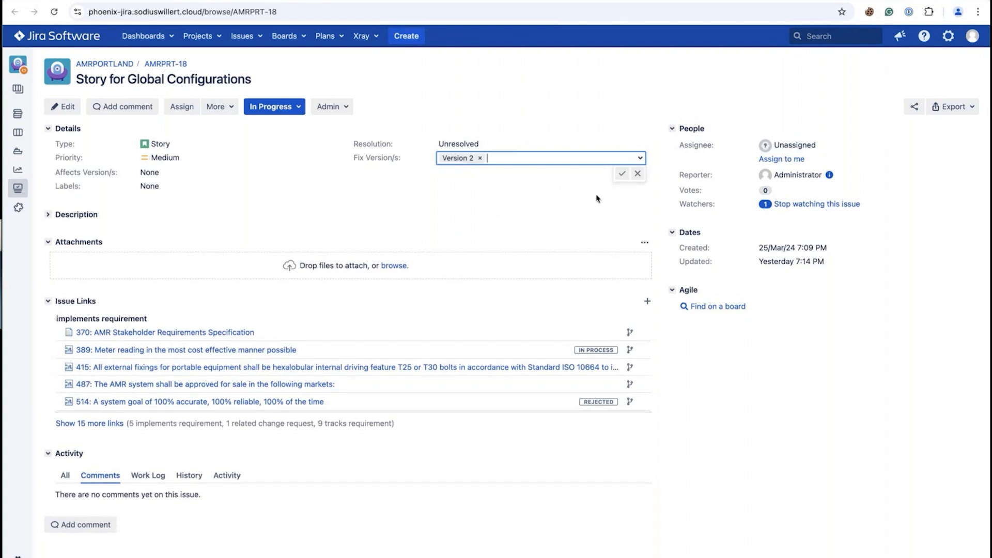
click(622, 173)
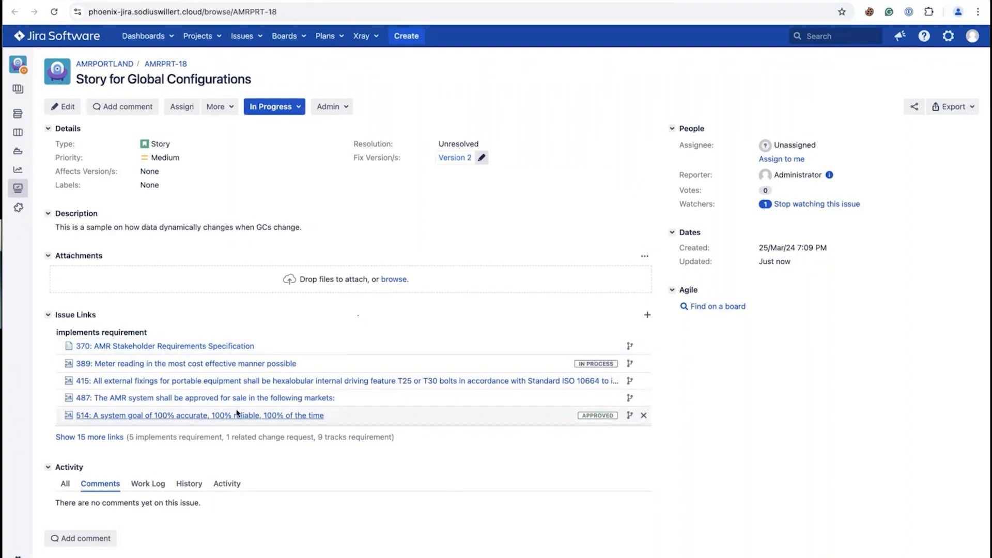
- Open requirement 514 from the story's issue links in a new tab and review the Implemented By links throughout its module
mouse_move(229, 418)
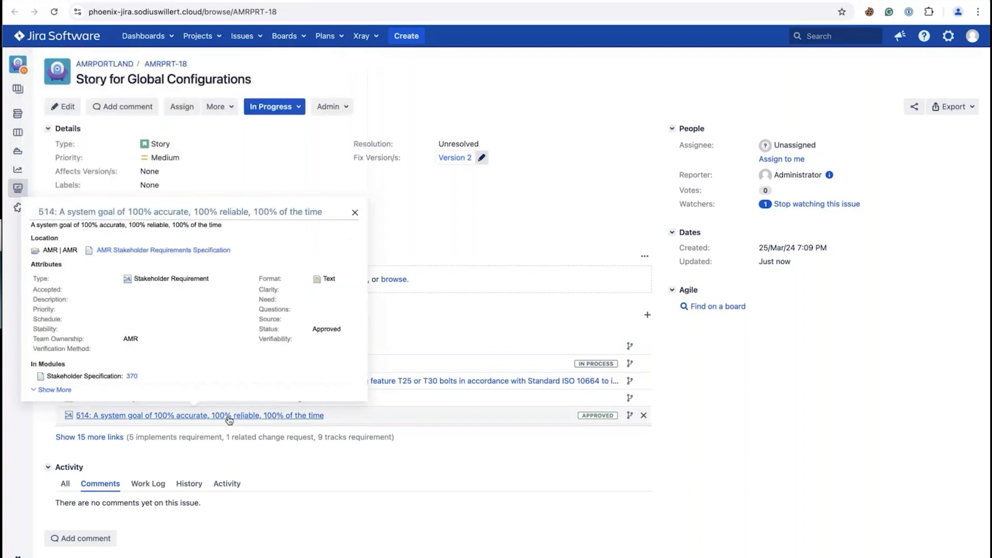
right_click(228, 418)
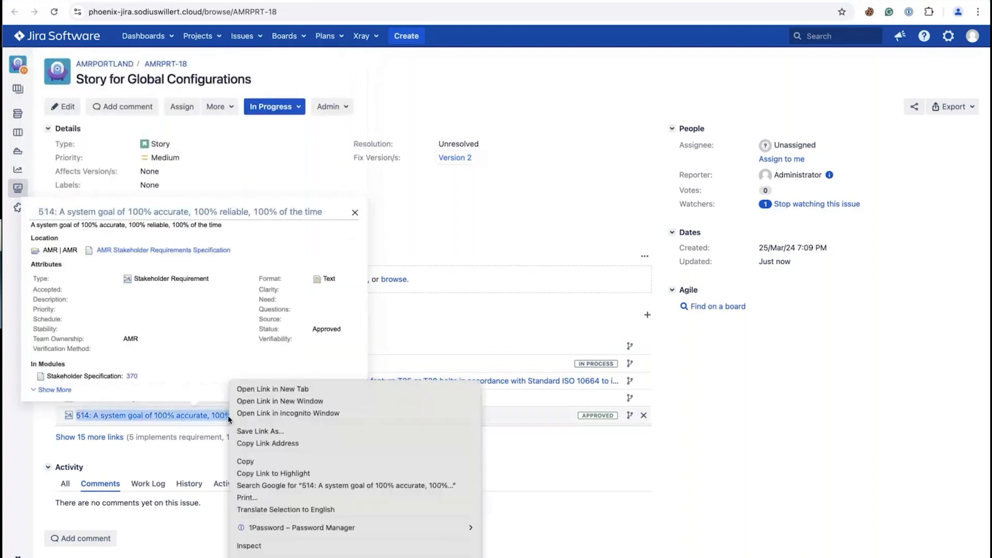
click(278, 391)
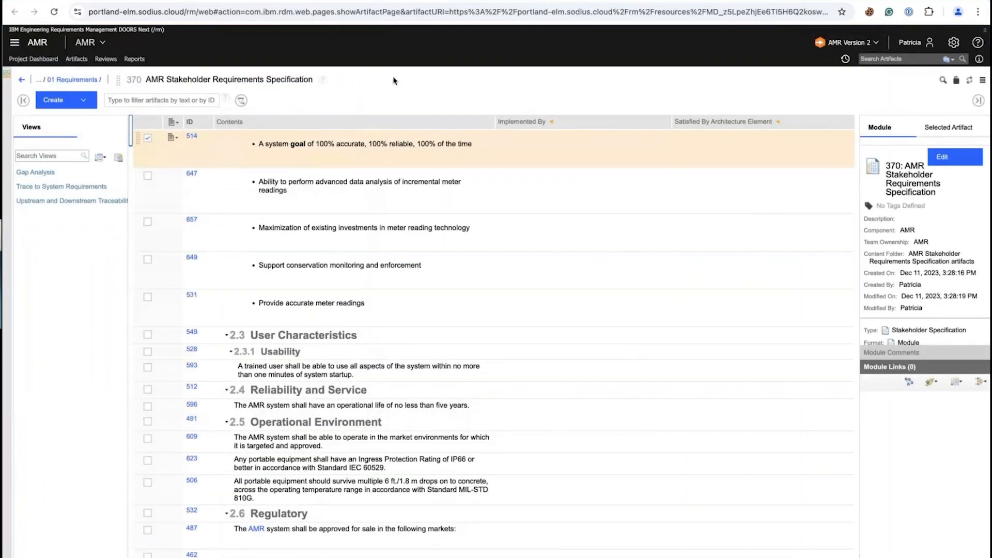
scroll(418, 135, up, 5)
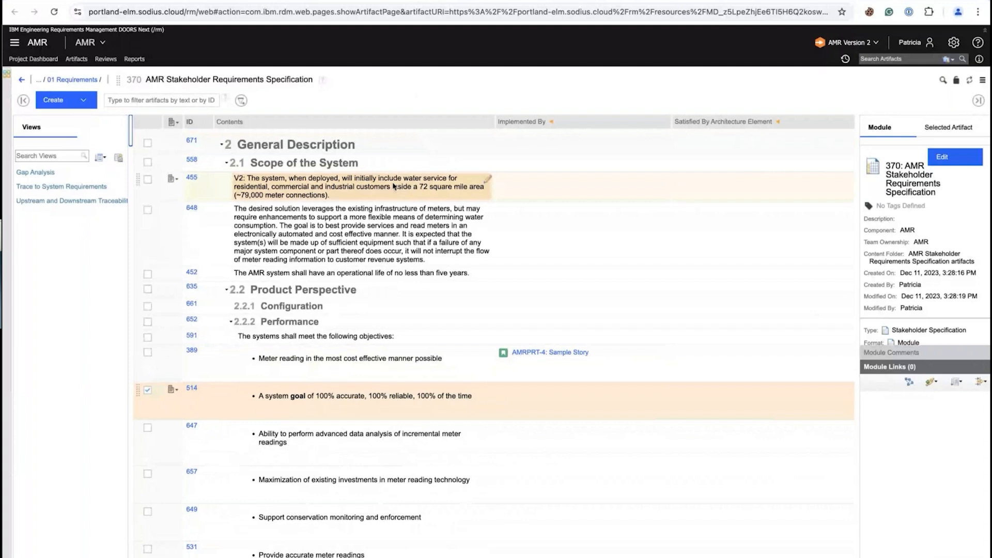
scroll(394, 186, up, 3)
scroll(394, 186, up, 2)
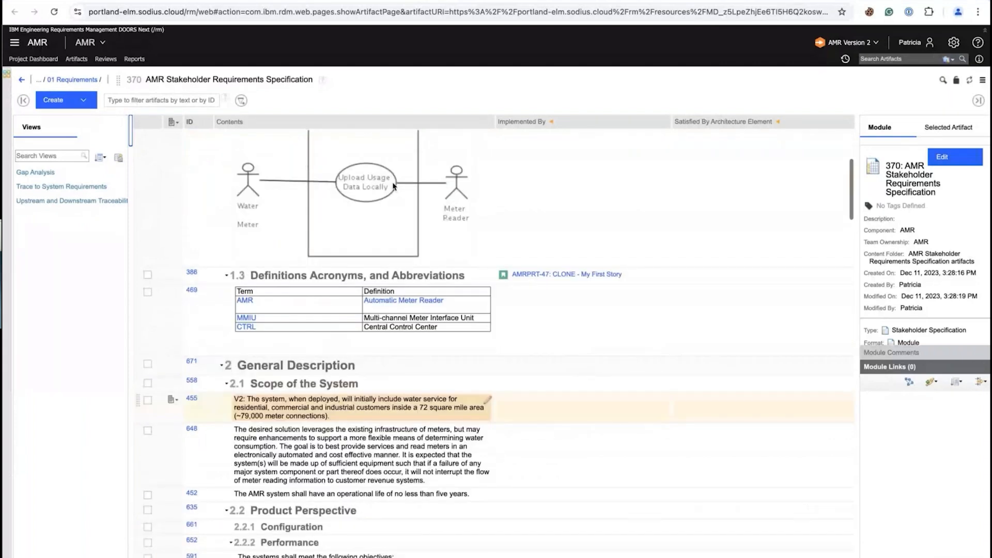
scroll(393, 186, up, 4)
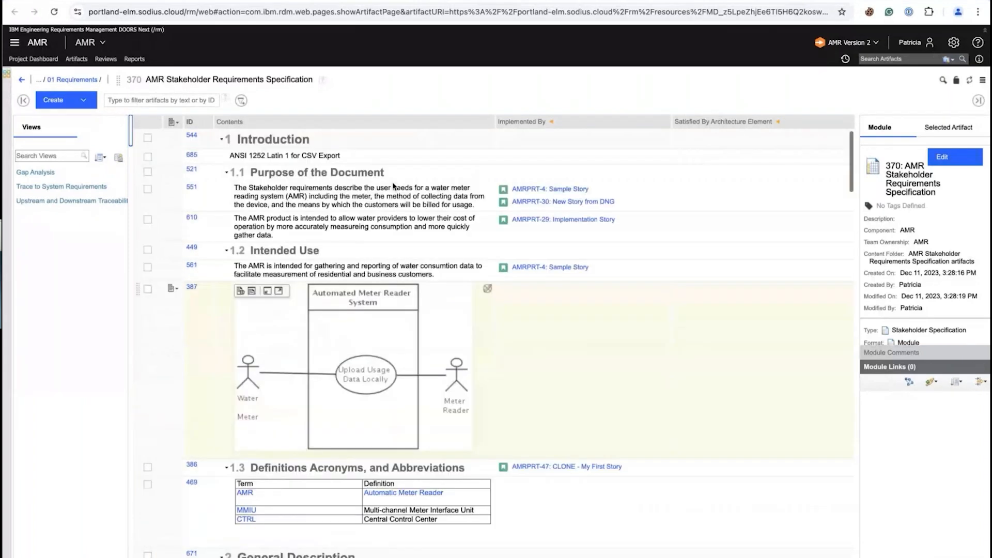
- Start an Implemented By link from requirement 657 in the Performance section to a new issue in AMRPORTLAND
scroll(667, 316, down, 10)
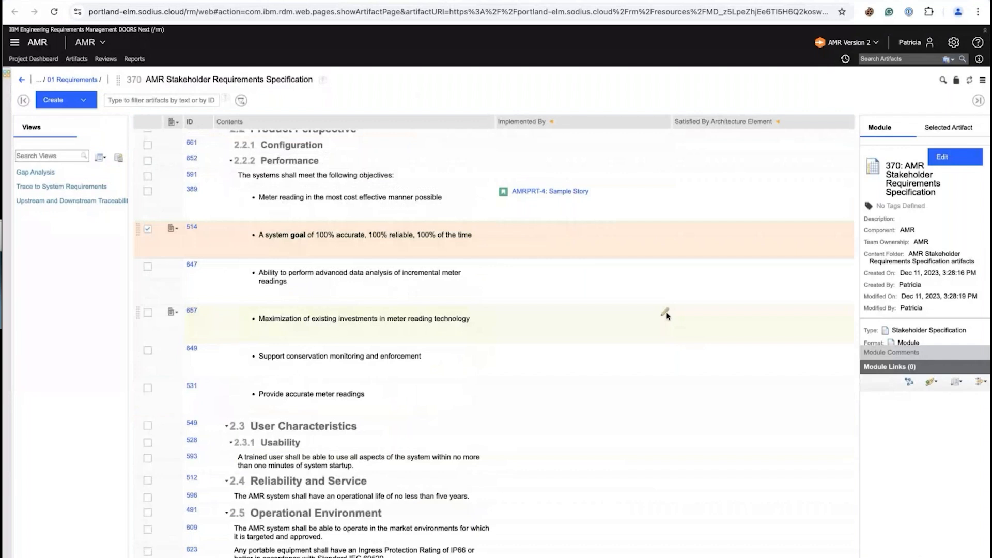
click(666, 314)
click(672, 325)
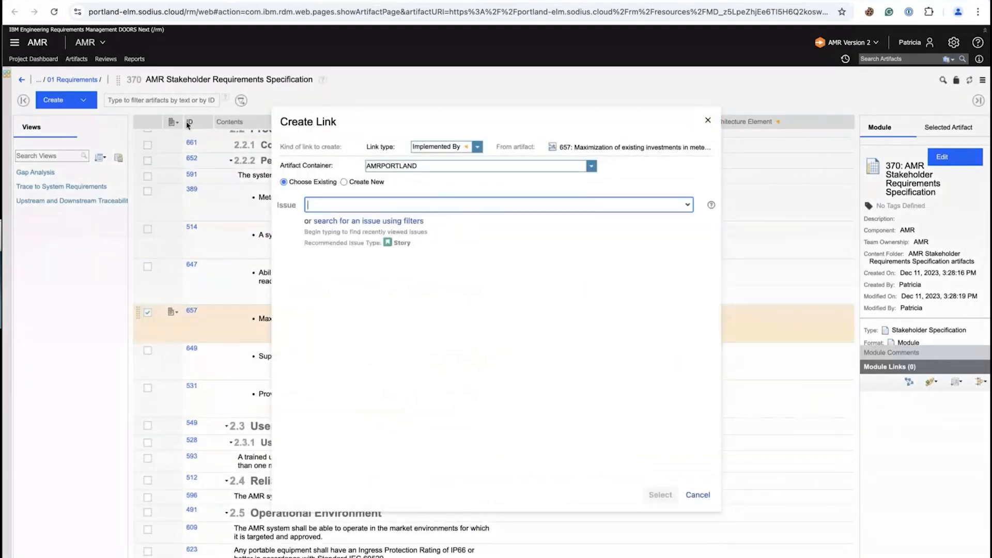
click(344, 182)
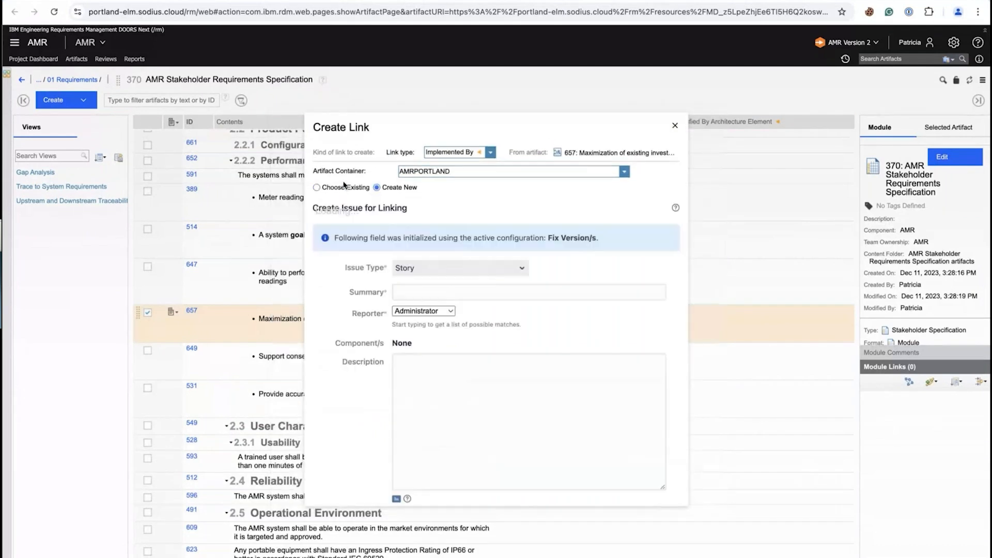
- Review the new issue's type and fix version fields, and create the linked Story with the summary Webinar Artifact
click(397, 303)
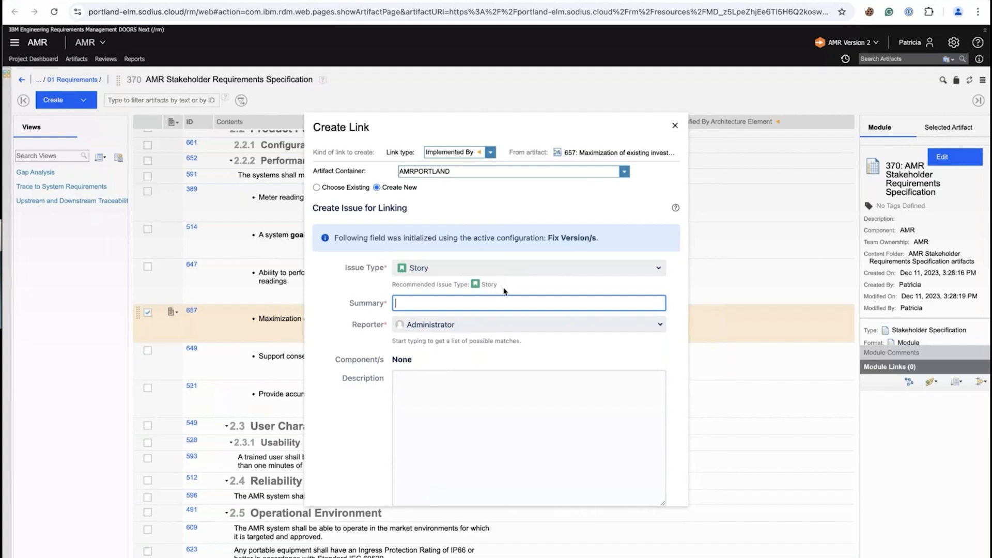
click(659, 269)
click(372, 278)
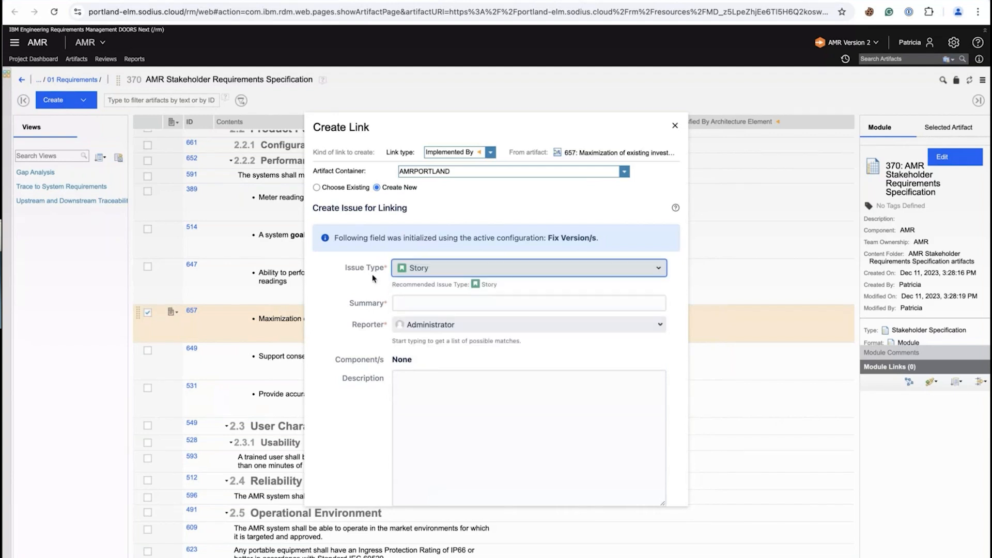
click(412, 303)
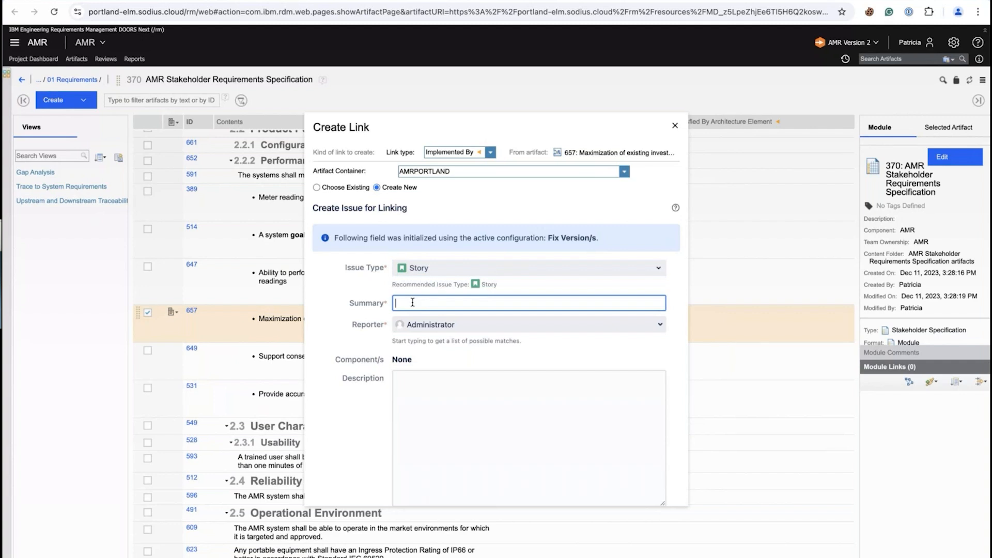
text(Webinar Artifact)
scroll(545, 281, down, 6)
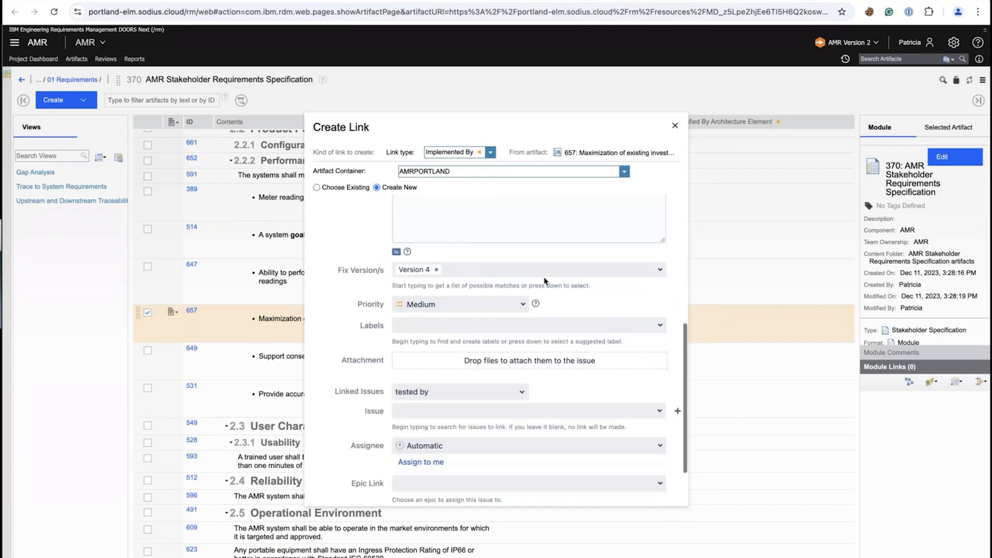
scroll(545, 282, down, 2)
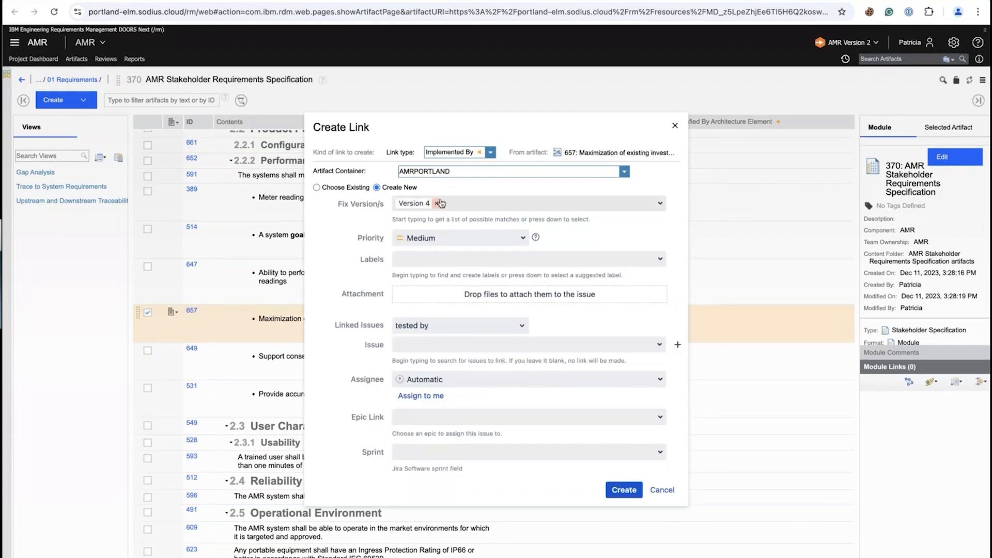
scroll(406, 303, up, 5)
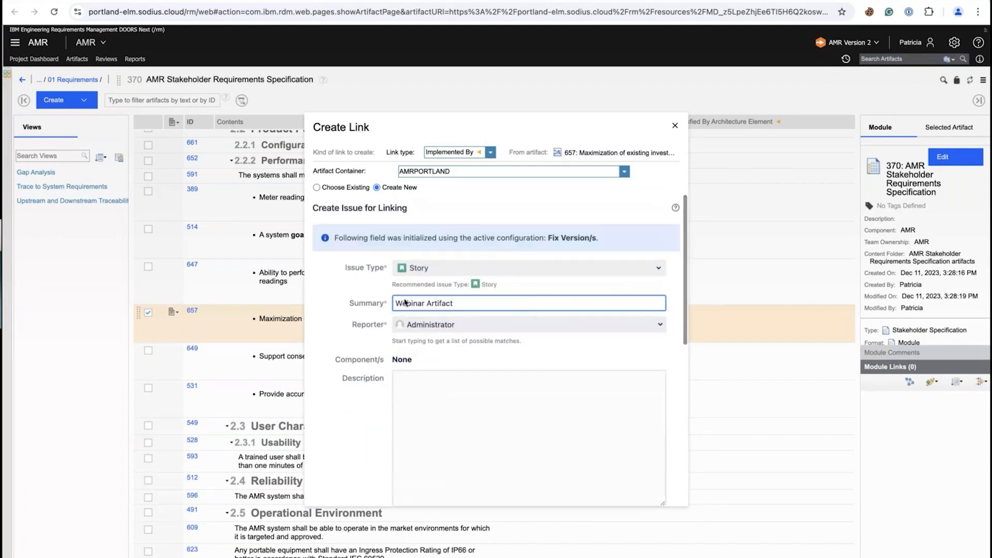
scroll(657, 506, down, 5)
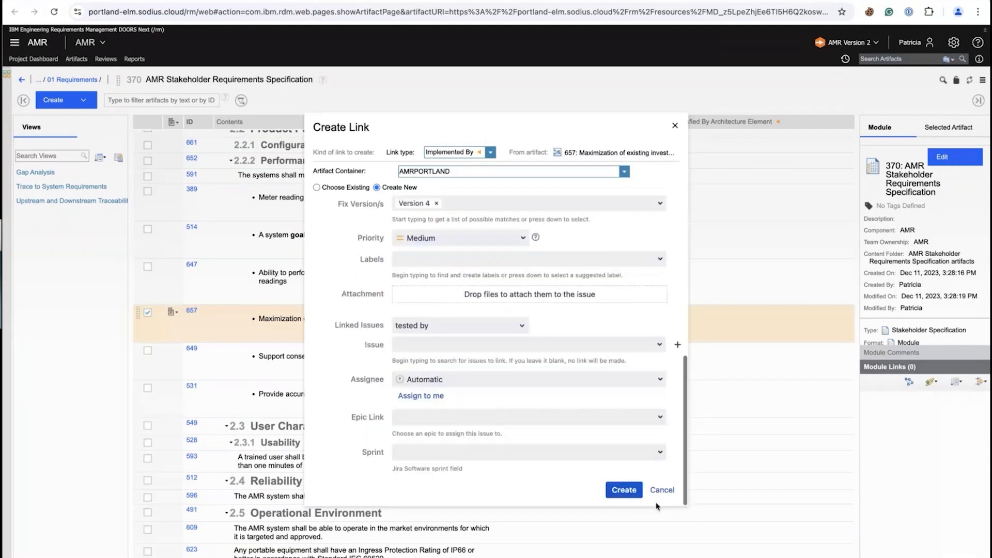
click(620, 490)
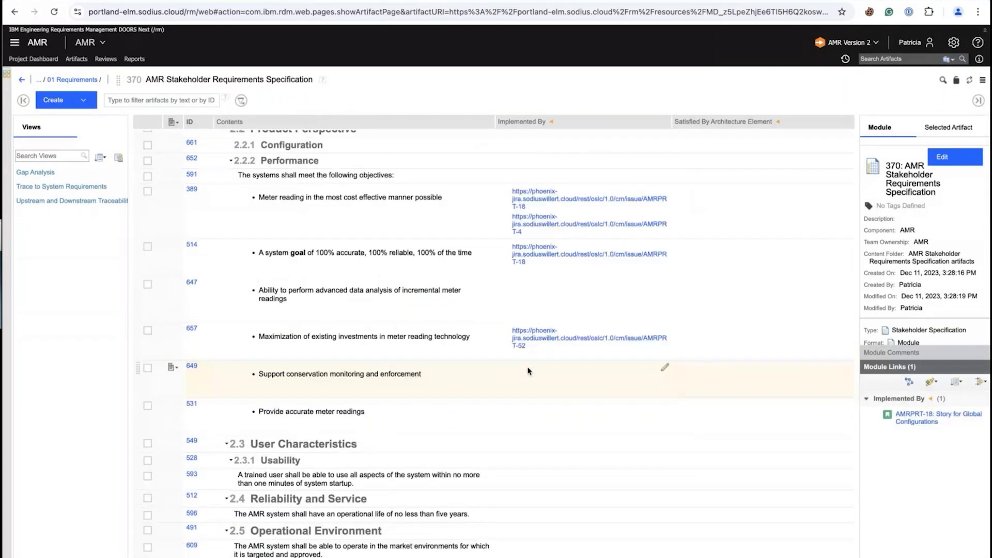
- Preview AMRPRT-18 on requirement 514 and compare it with the story's Jira page before returning to the DOORS Next module
mouse_move(547, 230)
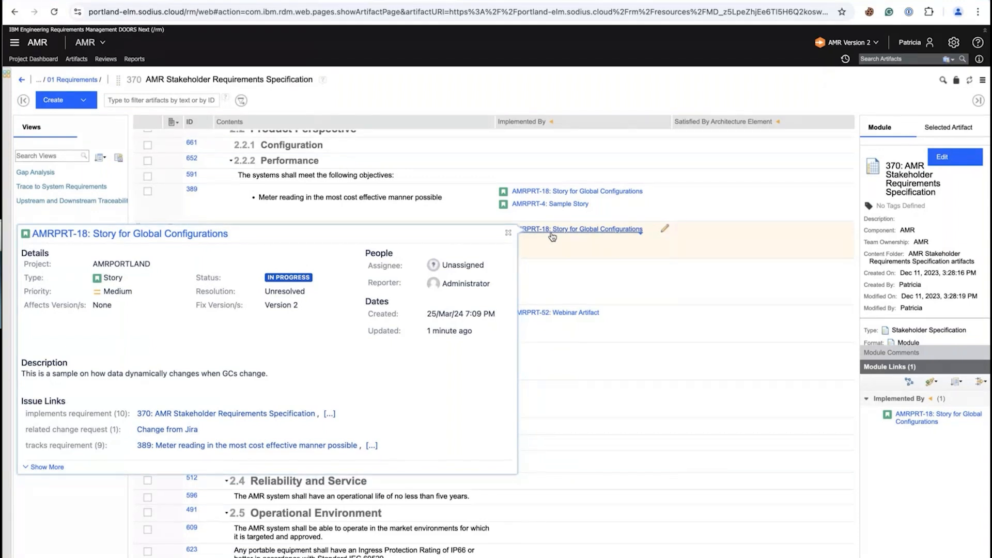
click(338, 1)
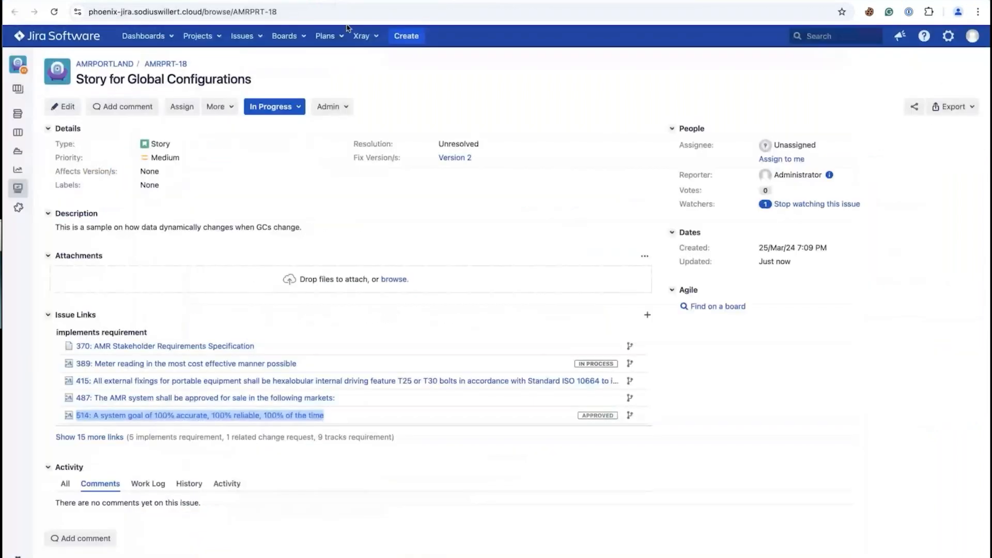
click(349, 1)
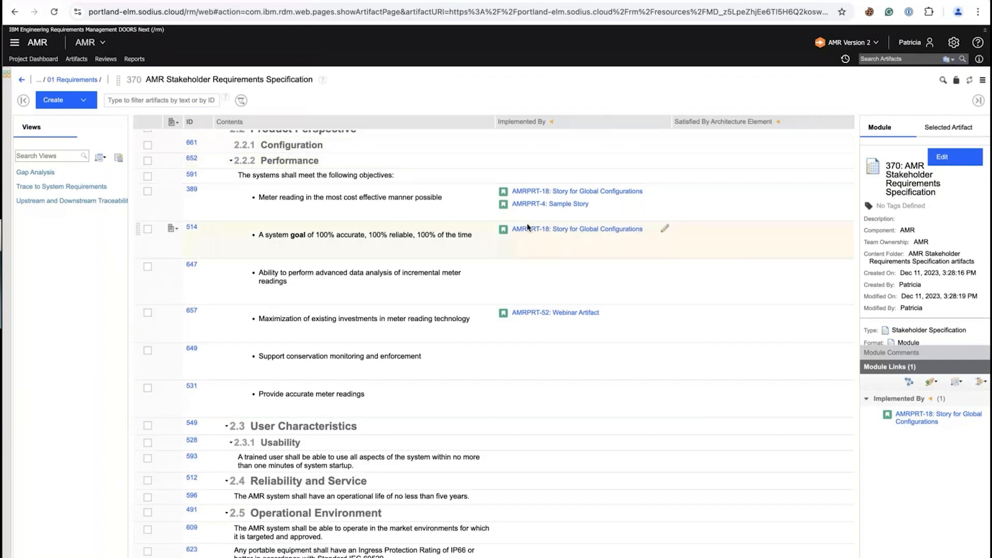
- Check whether AMRPRT-6 is linkable to requirement 647 as Implemented By, and cancel the link creation
click(661, 266)
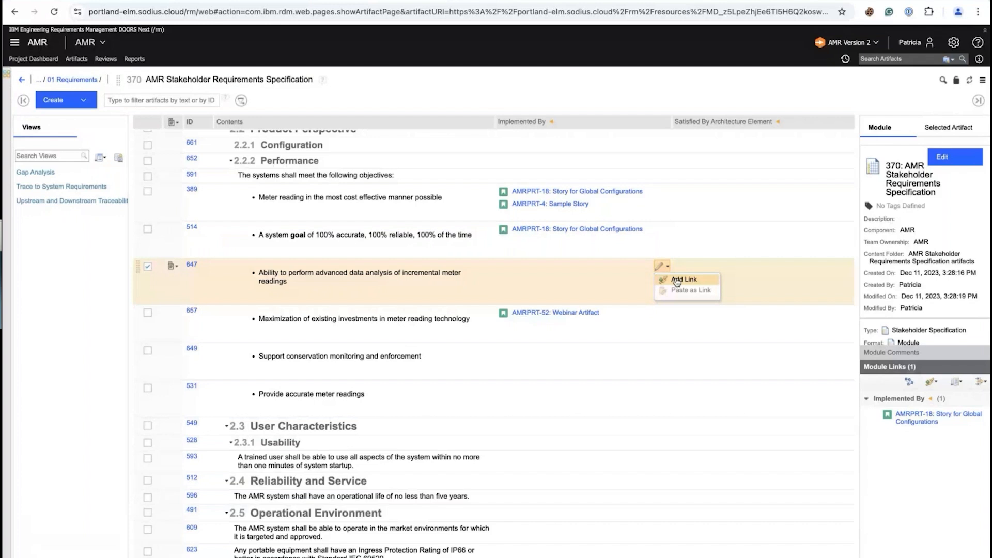
click(677, 280)
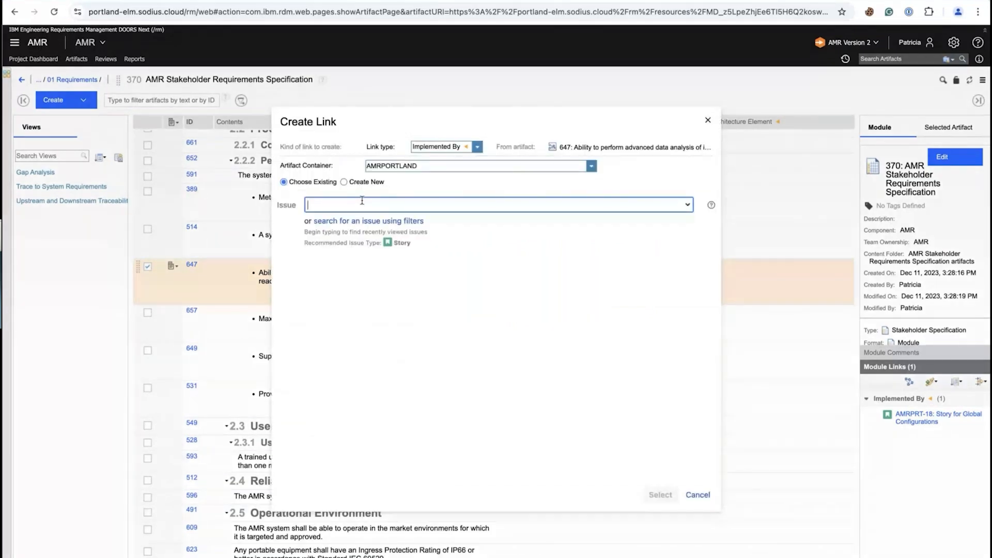
text(amr)
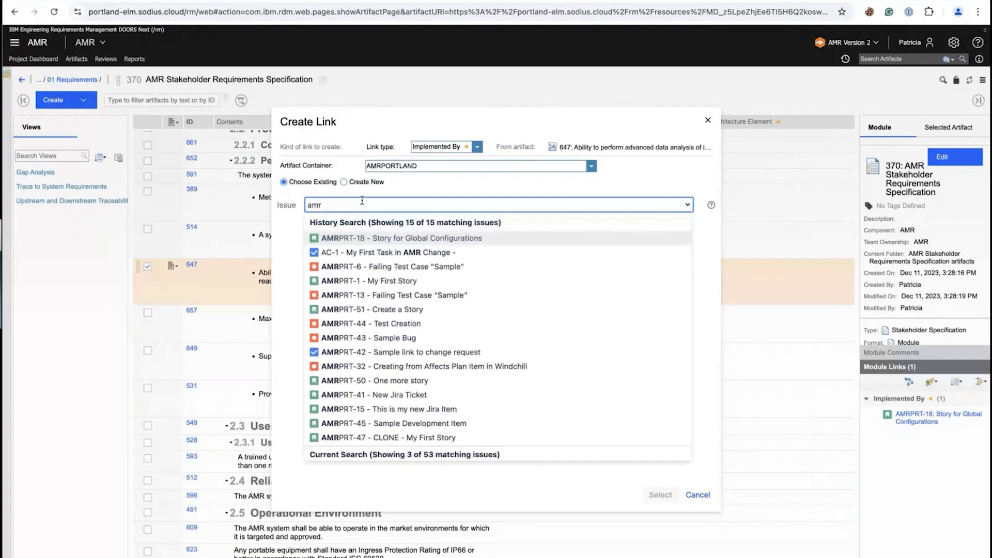
click(339, 267)
mouse_move(701, 280)
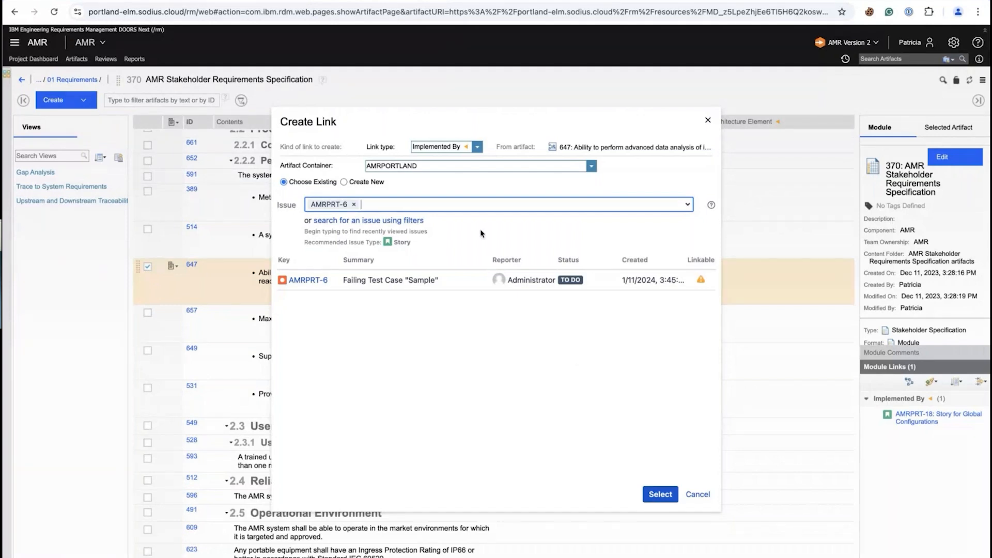
click(696, 495)
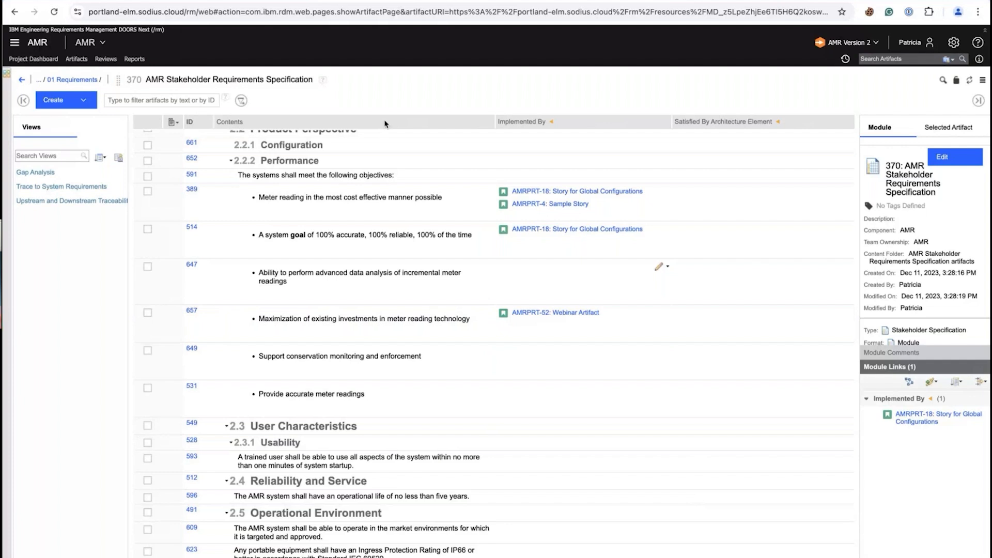
- Switch to Report Builder, run WEBINAR - Implements to Requirement Report for AMR Version 1, and browse to the second page of results
click(15, 43)
click(27, 394)
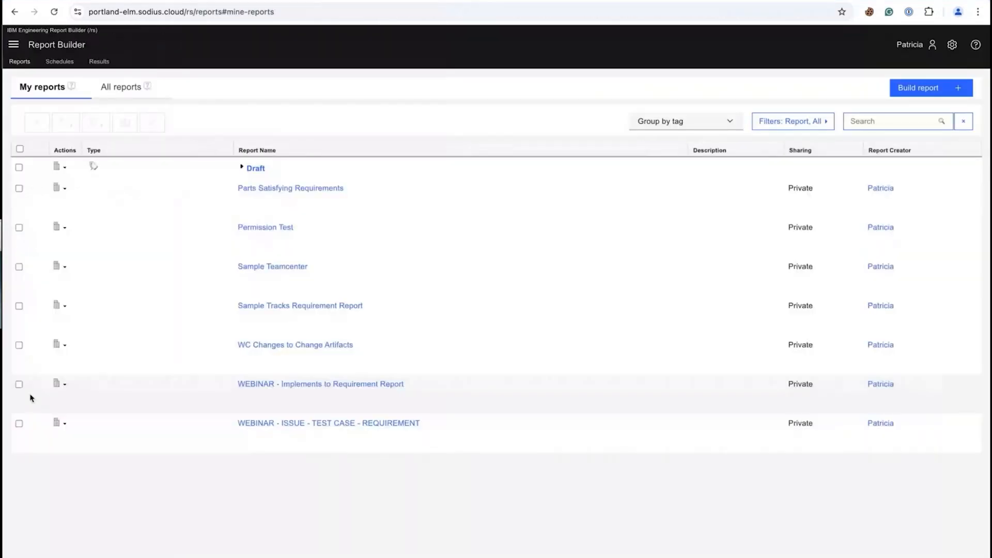
click(280, 385)
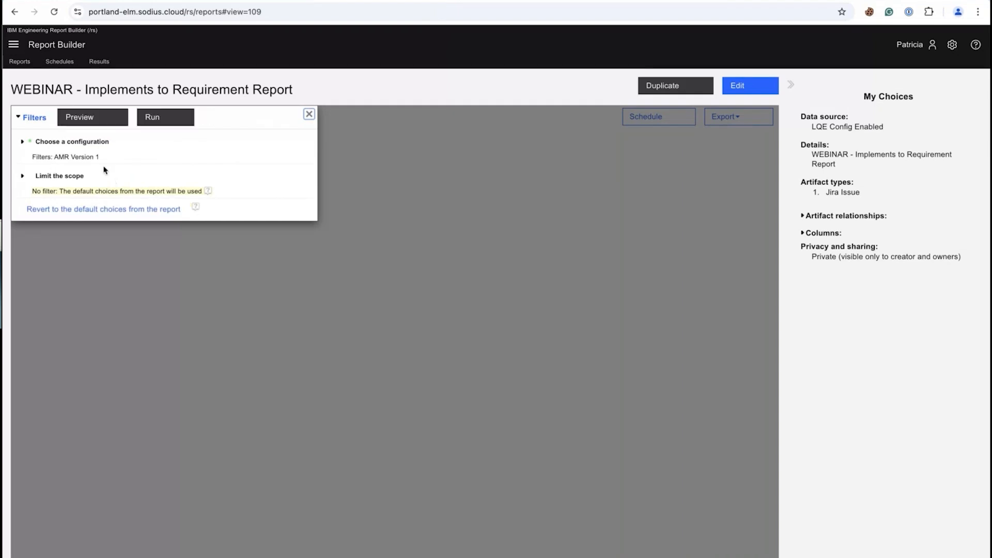
click(164, 124)
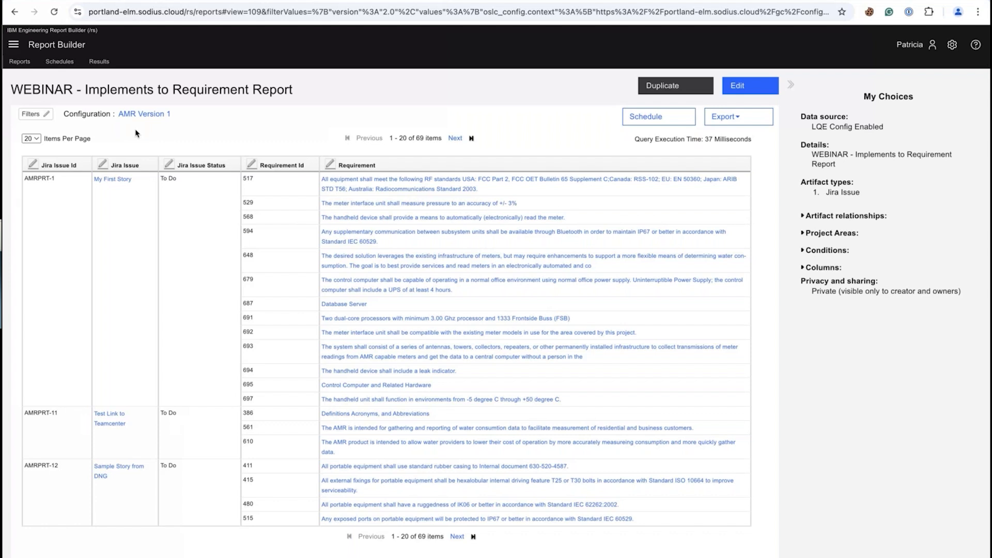
scroll(64, 376, down, 1)
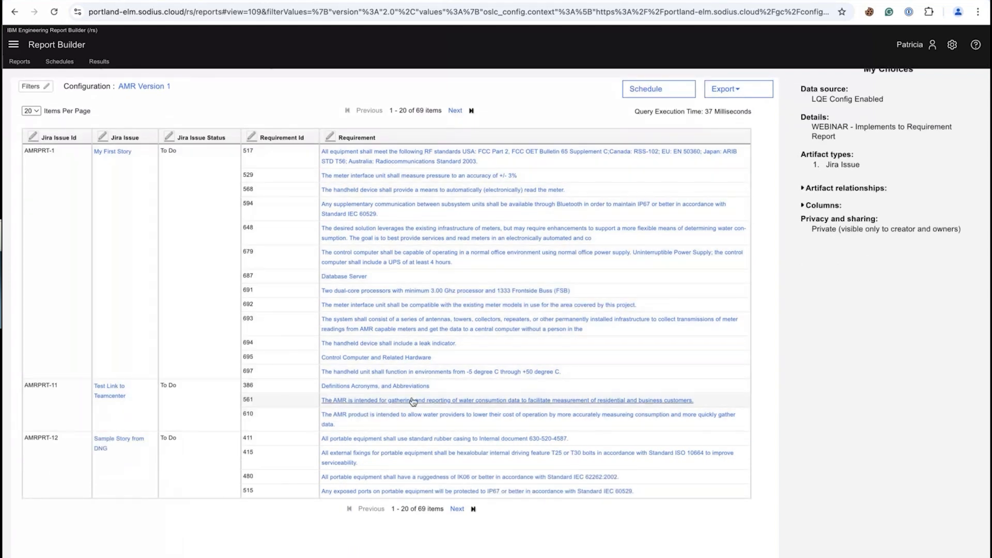
click(458, 510)
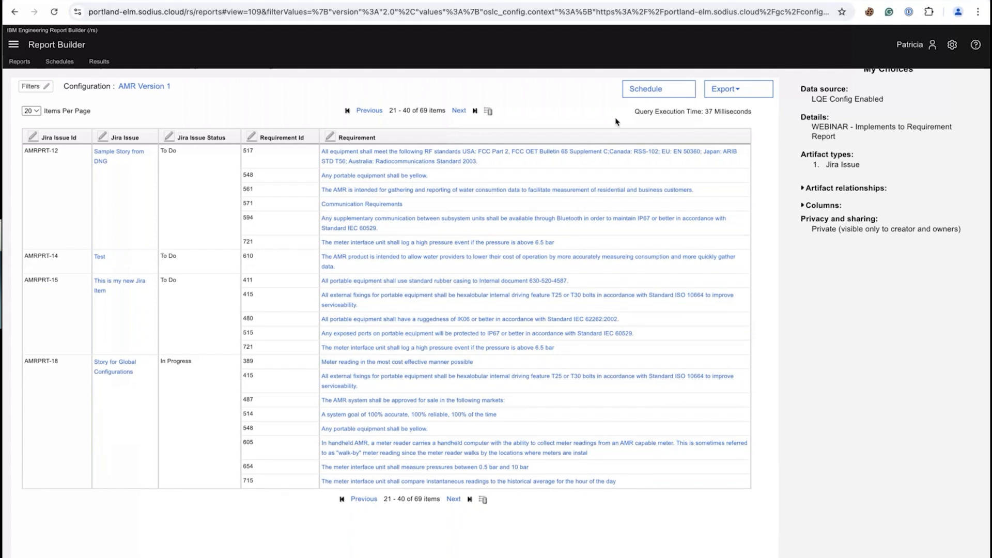
- Open the report for editing and examine the artifact types available in its data choices
scroll(615, 122, up, 2)
click(750, 96)
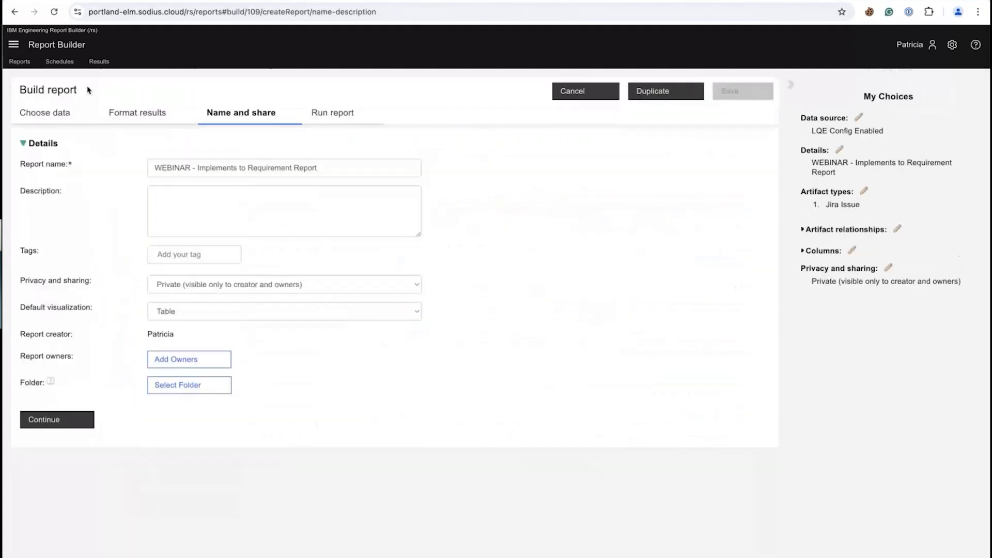
click(47, 112)
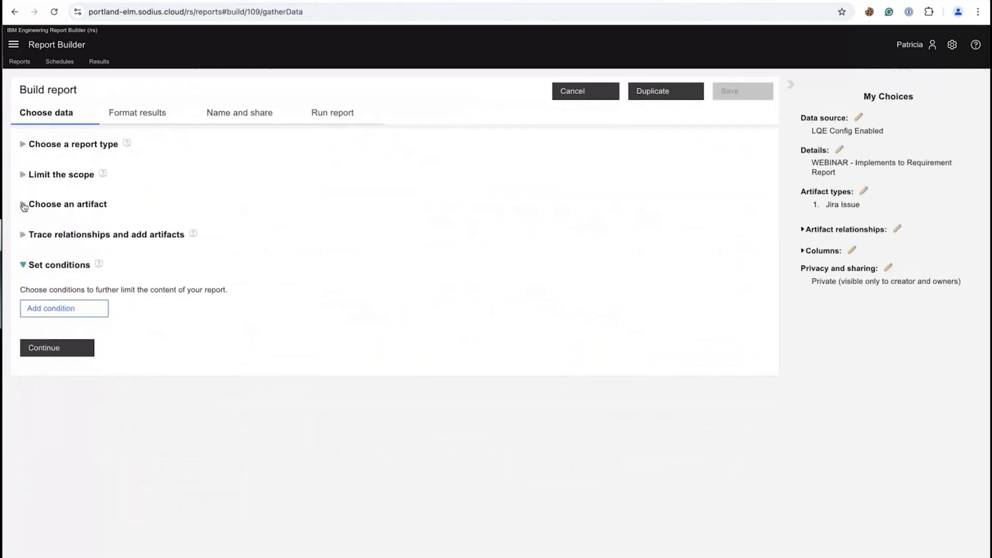
click(23, 204)
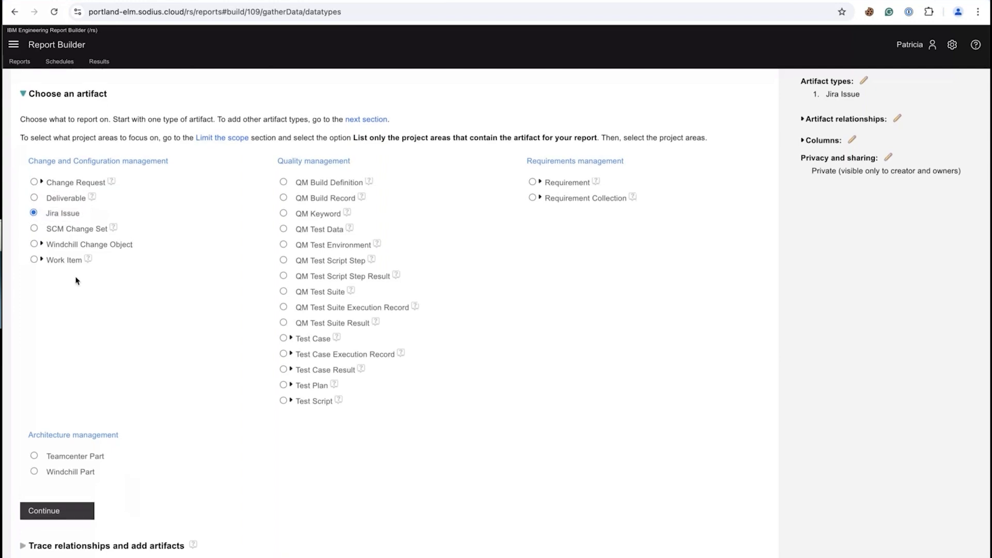
- Examine which Jira Issue attributes can be added as report columns, and close the attribute list without adding any
scroll(78, 268, up, 3)
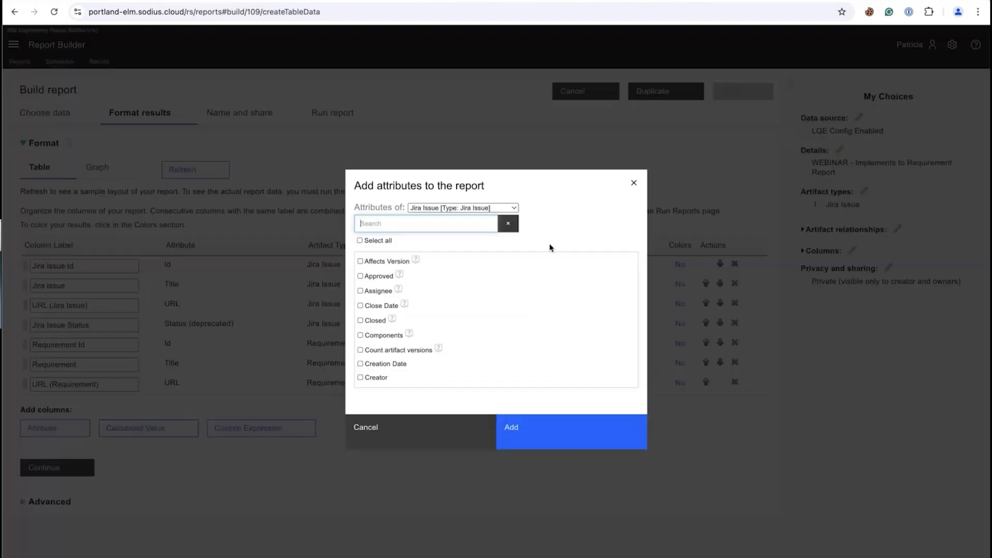
scroll(405, 331, down, 15)
scroll(411, 323, down, 1)
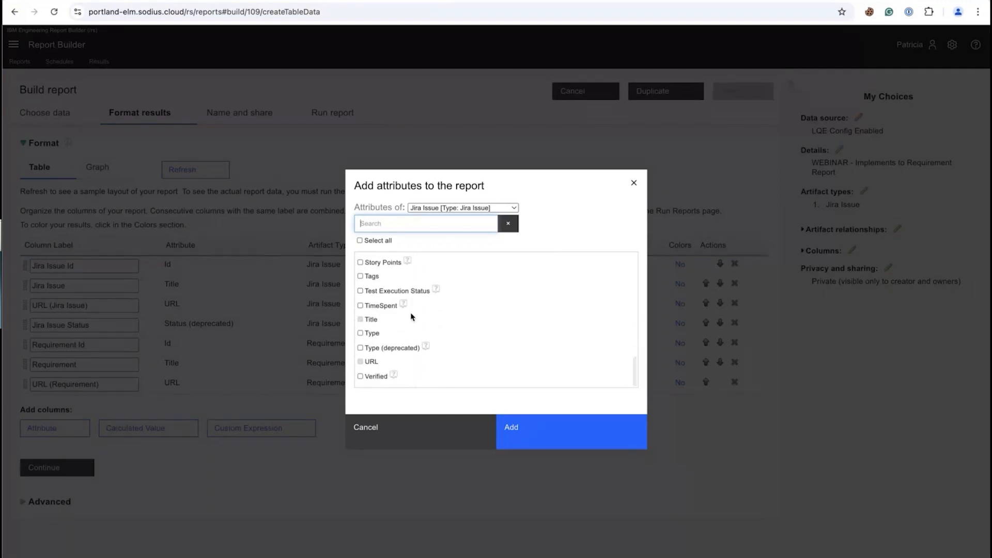
scroll(393, 300, up, 1)
click(373, 271)
click(375, 271)
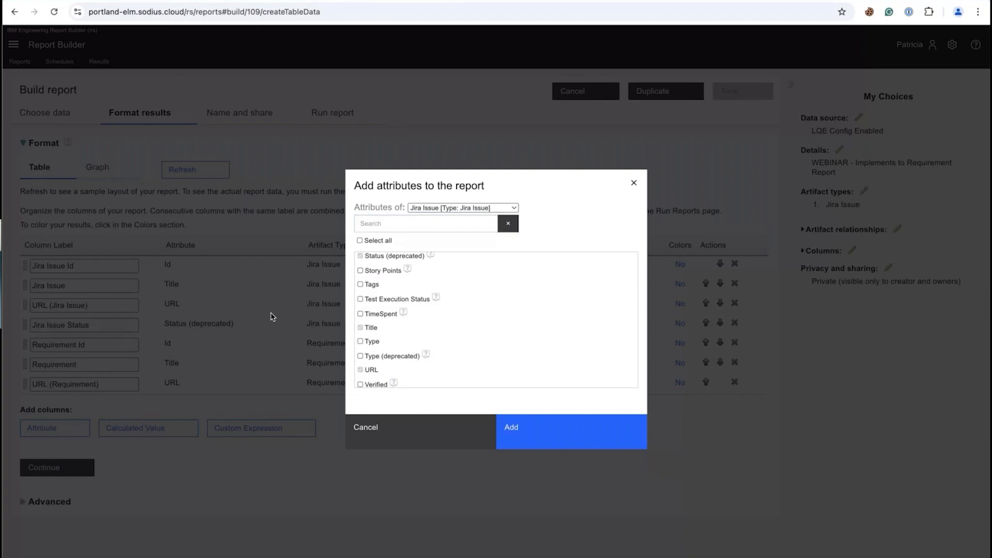
click(406, 441)
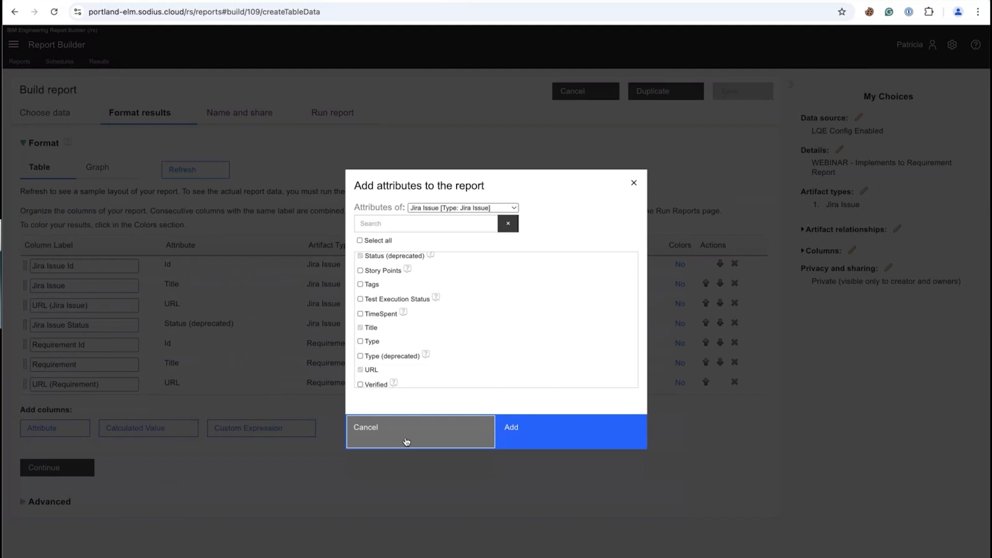
click(405, 441)
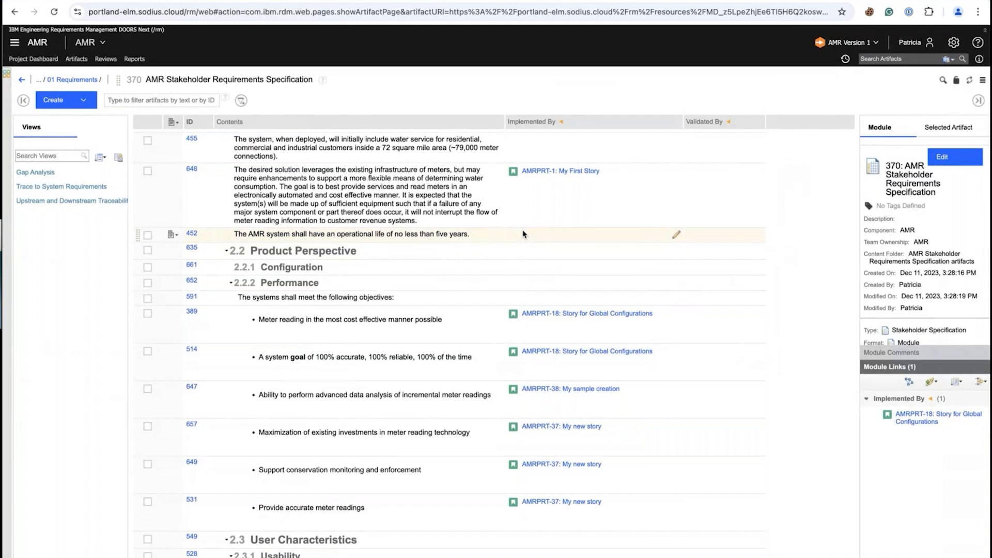
- Switch to the AMR - XRay project in DOORS Next and open its AMR System Requirements Specification module
click(13, 43)
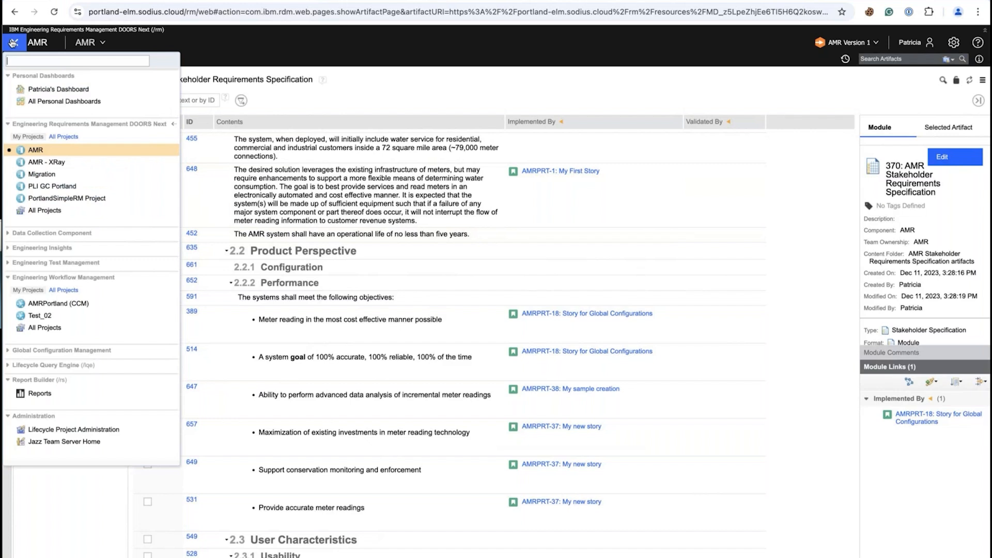
click(46, 161)
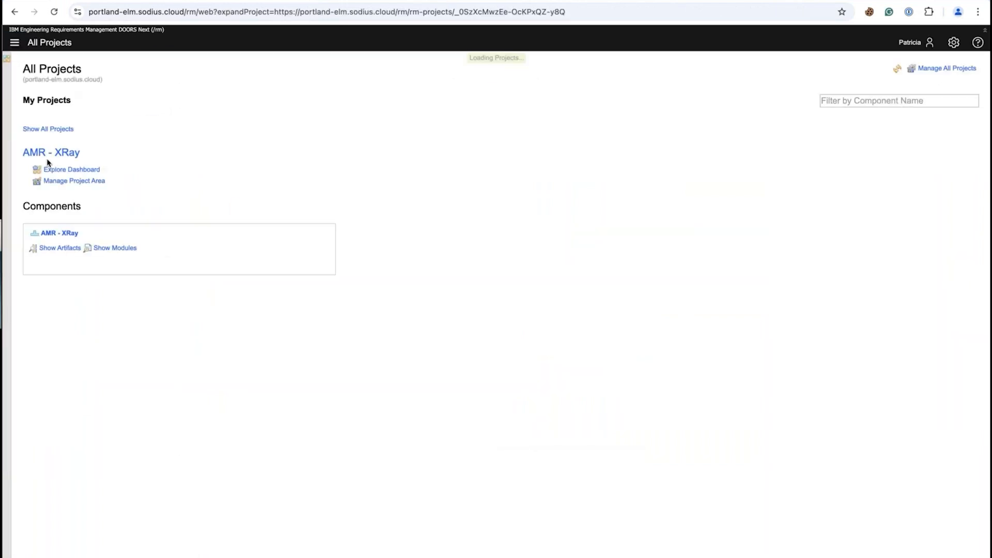
click(107, 249)
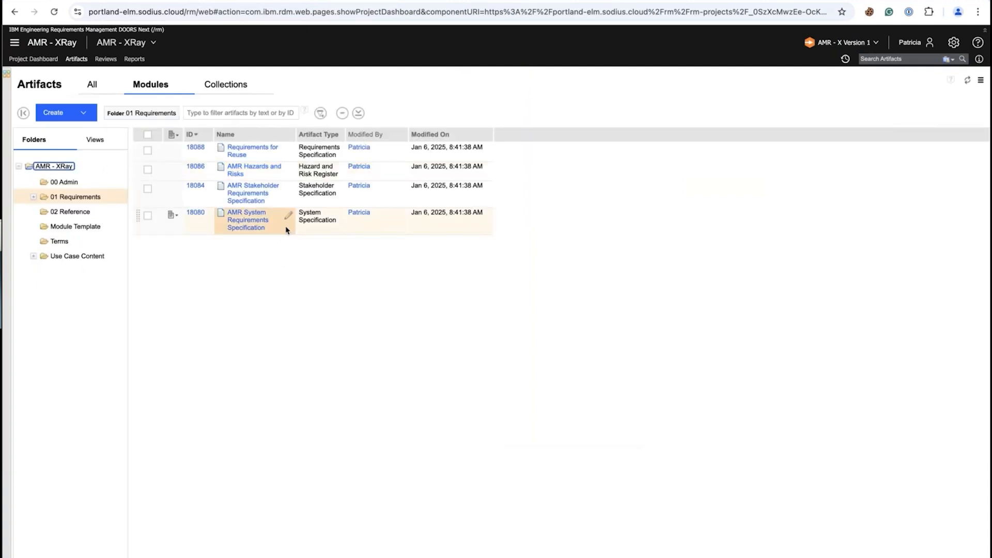
click(237, 224)
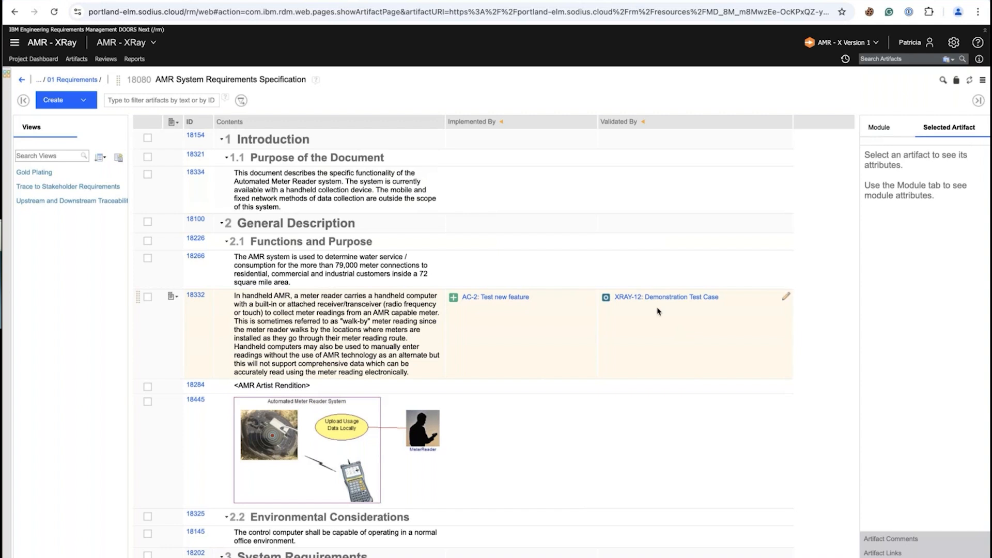
- Preview the Validated By test case XRAY-12 and inspect the Implemented By link AC-2 on requirement 18332
mouse_move(655, 300)
mouse_move(481, 299)
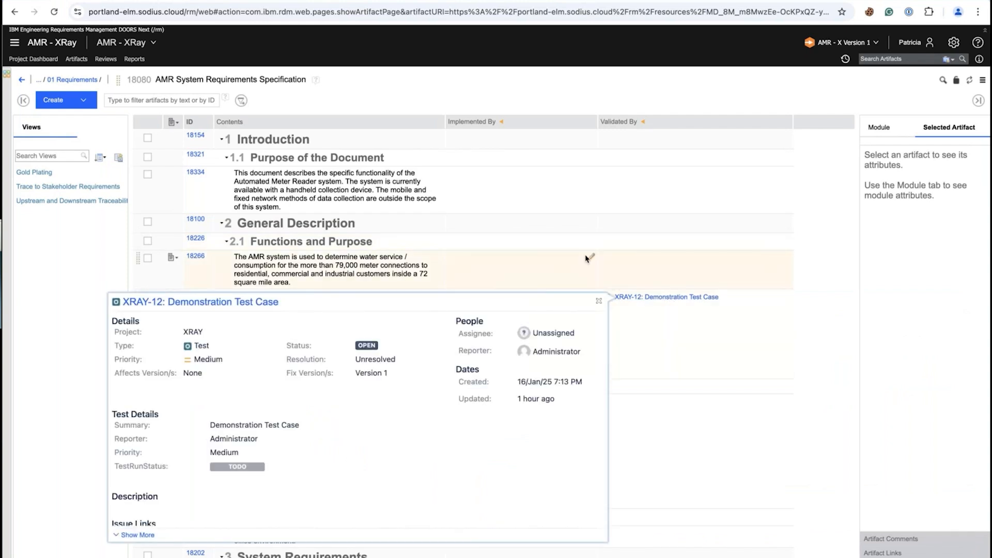
scroll(628, 233, down, 3)
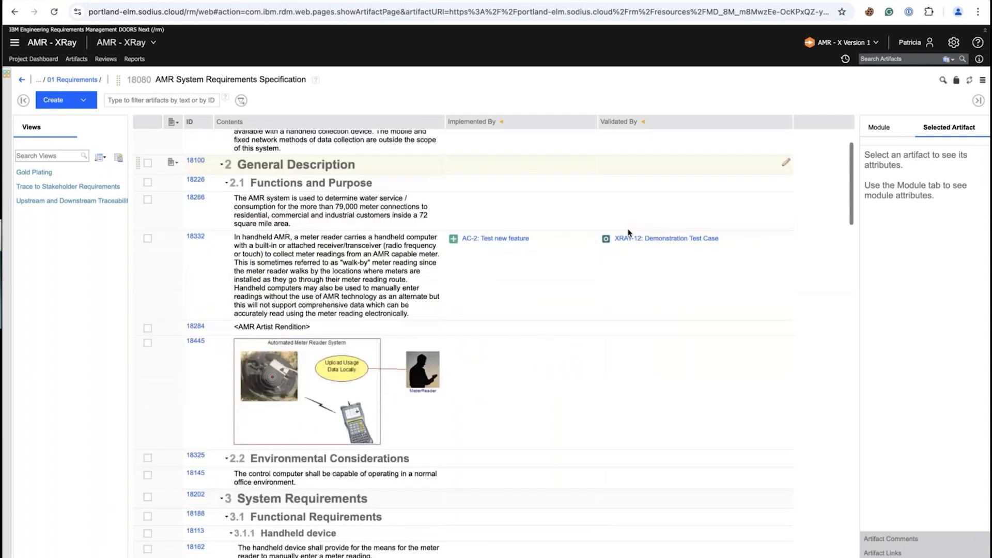
scroll(782, 250, up, 3)
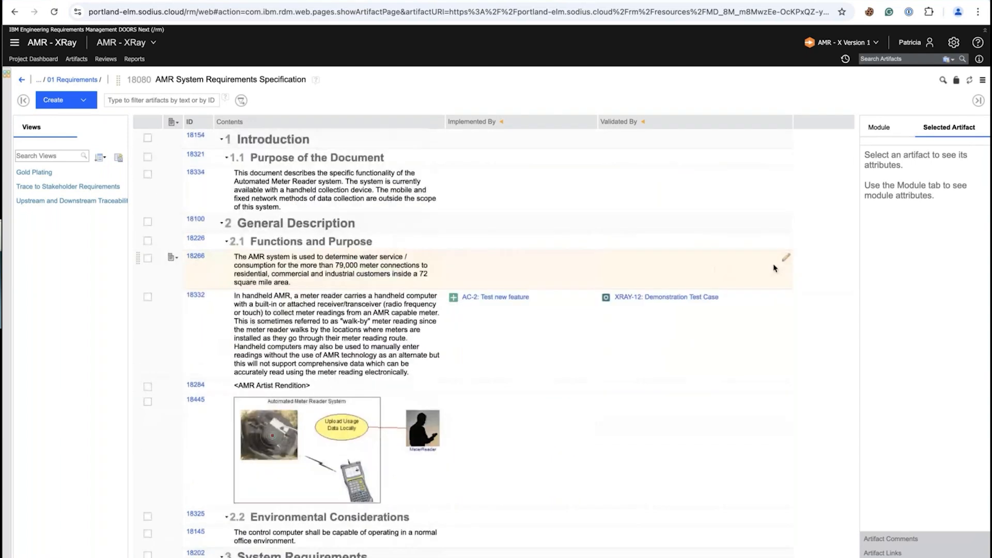
- Start a Validated By link from requirement 18266 to the XRAY (QM) container and check whether existing issue XRAY-6 is linkable
click(785, 258)
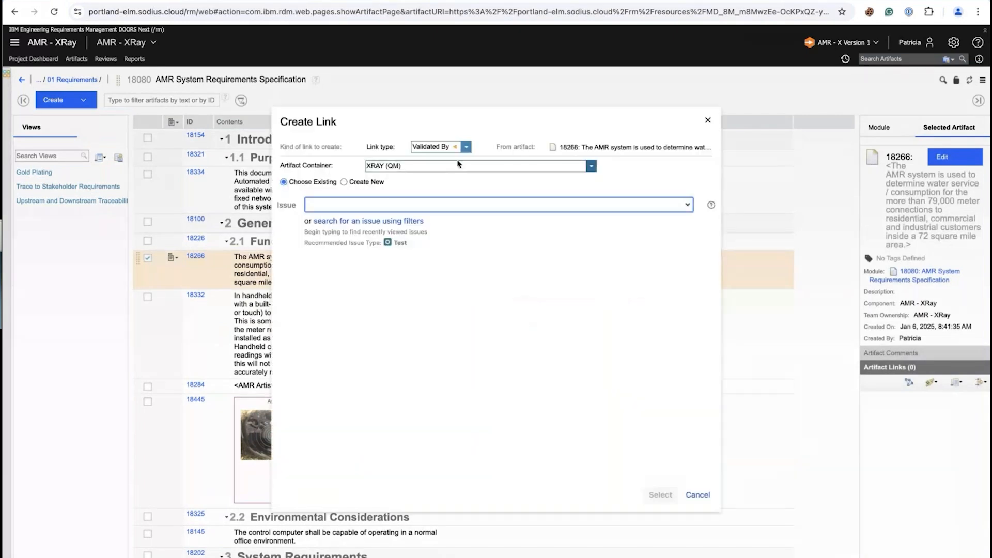
text(xra)
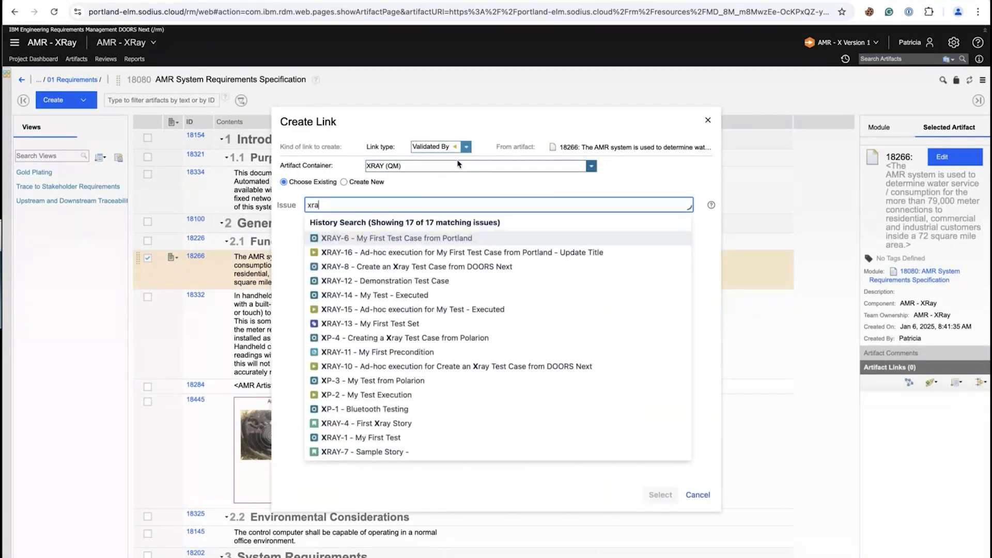
text(y)
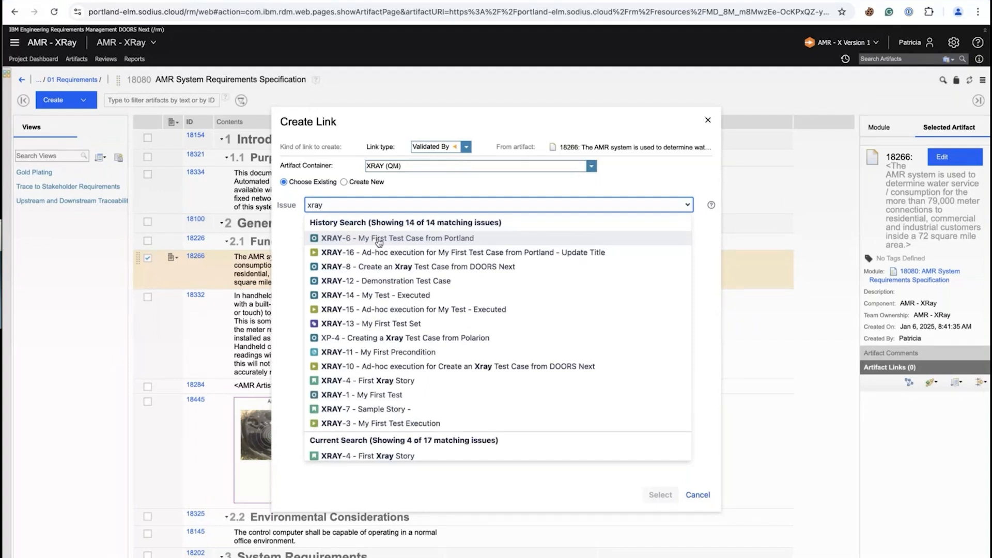
click(379, 239)
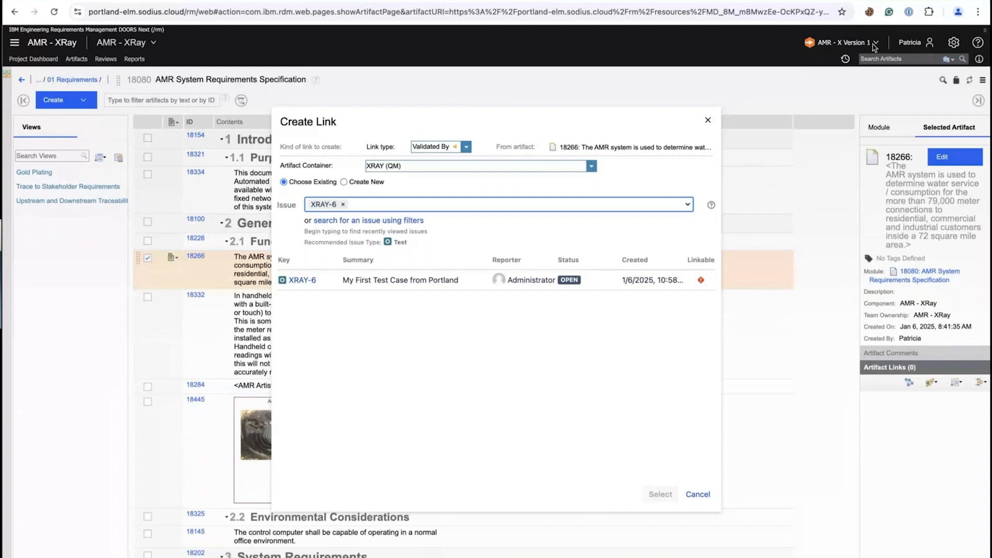
- Create a new Test issue with the summary "Create a Live Test in Webinar" and link it to requirement 18266 as Validated By
click(343, 183)
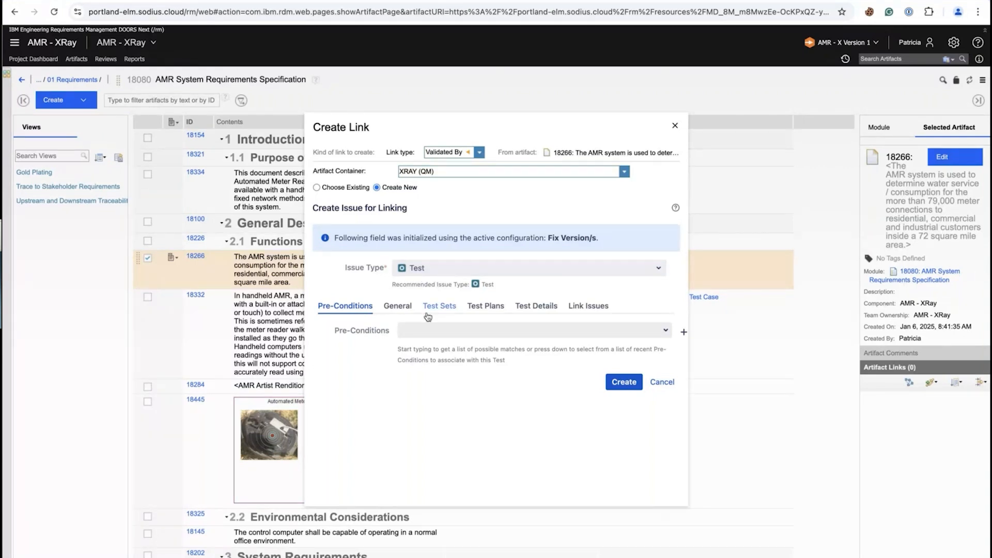
click(398, 305)
text(Crea)
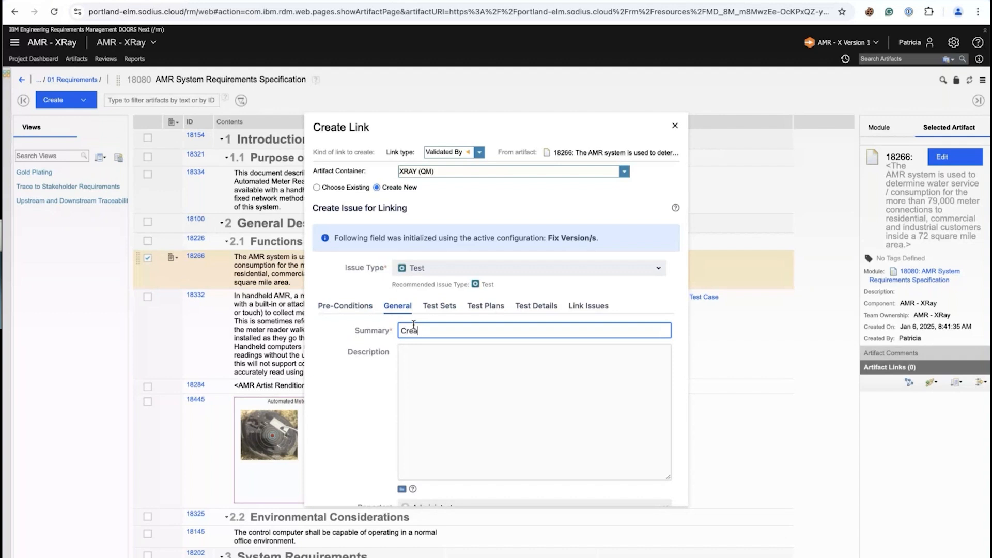
text(te a Live Test in Webinar)
scroll(413, 324, down, 1)
scroll(413, 324, down, 3)
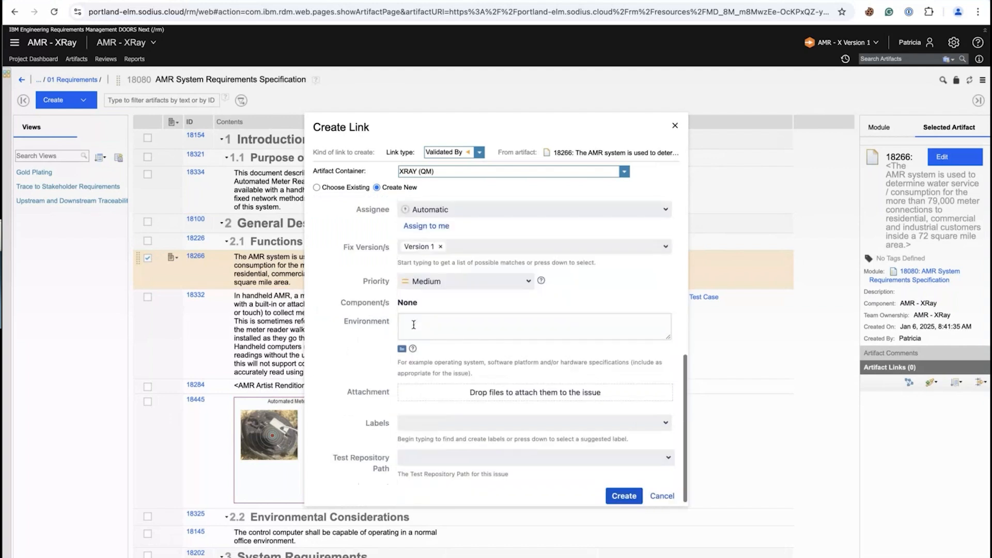
click(613, 492)
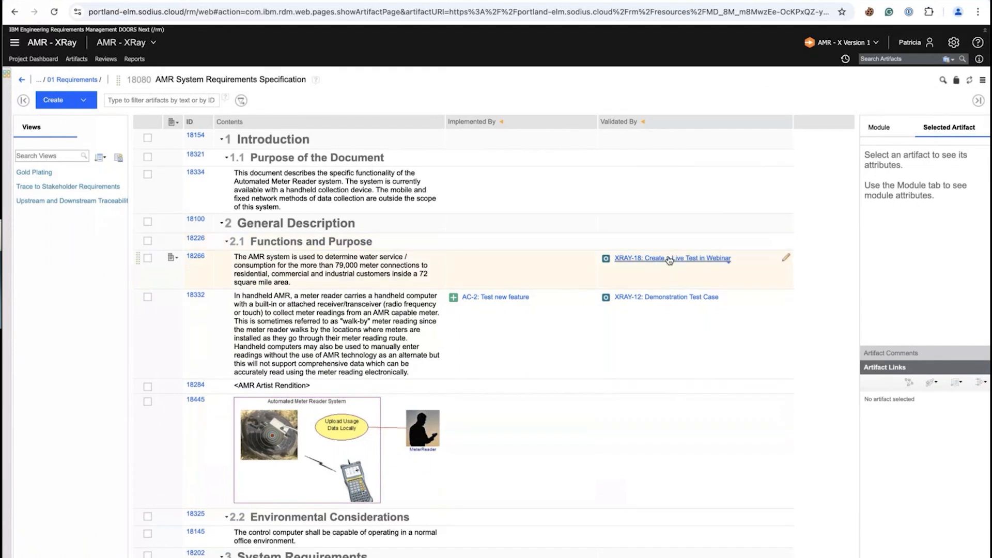
- Preview the linked test cases XRAY-18, XRAY-12 and XRAY-8 to compare their versions and test run statuses
mouse_move(669, 259)
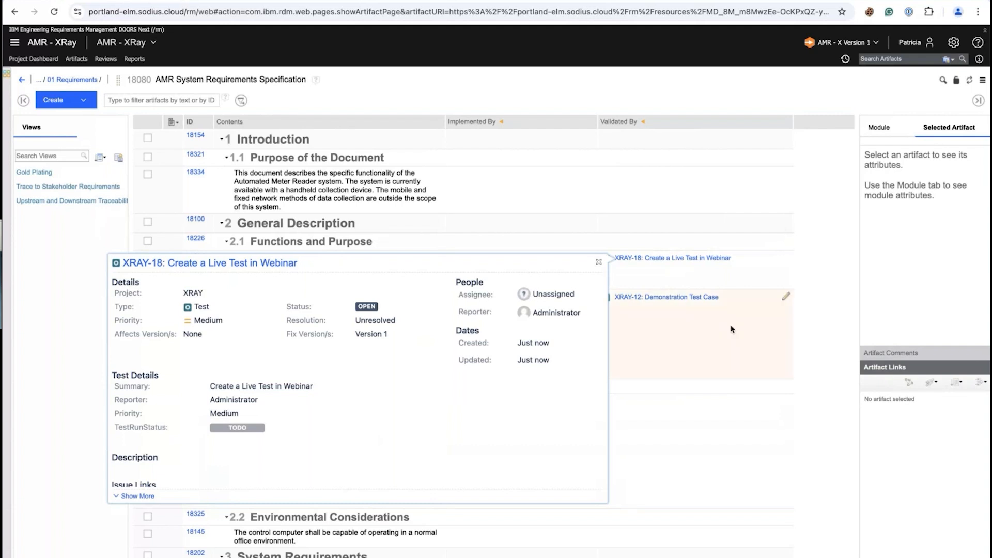
mouse_move(685, 300)
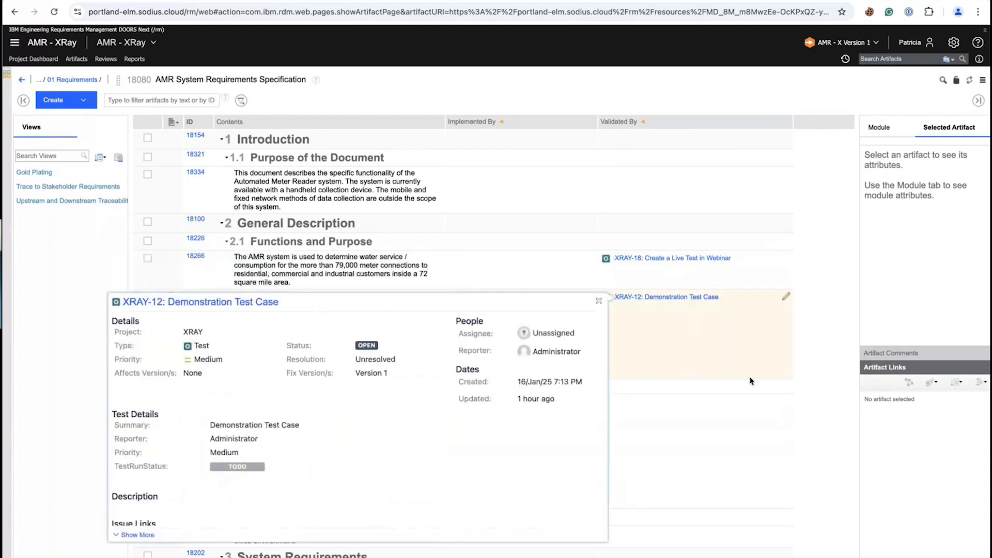
scroll(750, 381, down, 10)
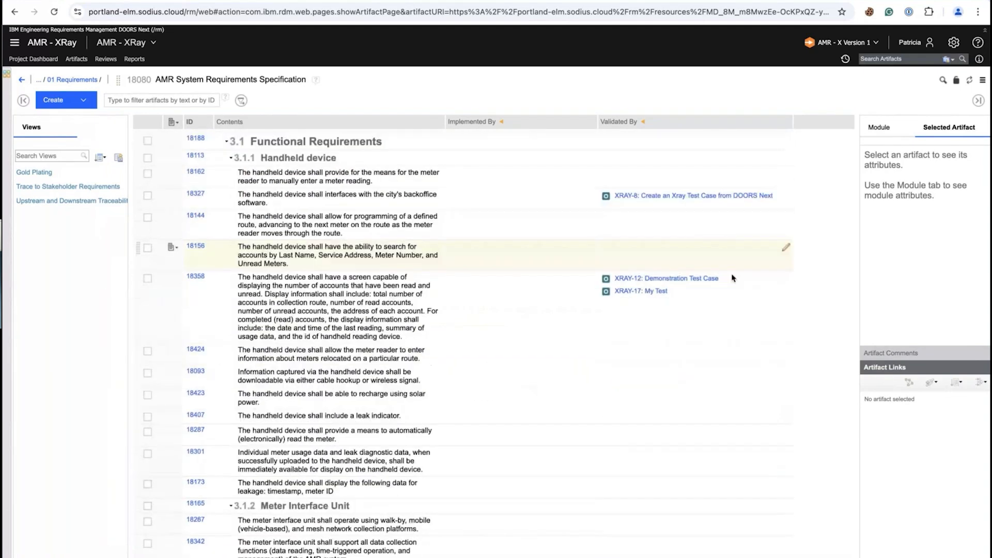
mouse_move(701, 200)
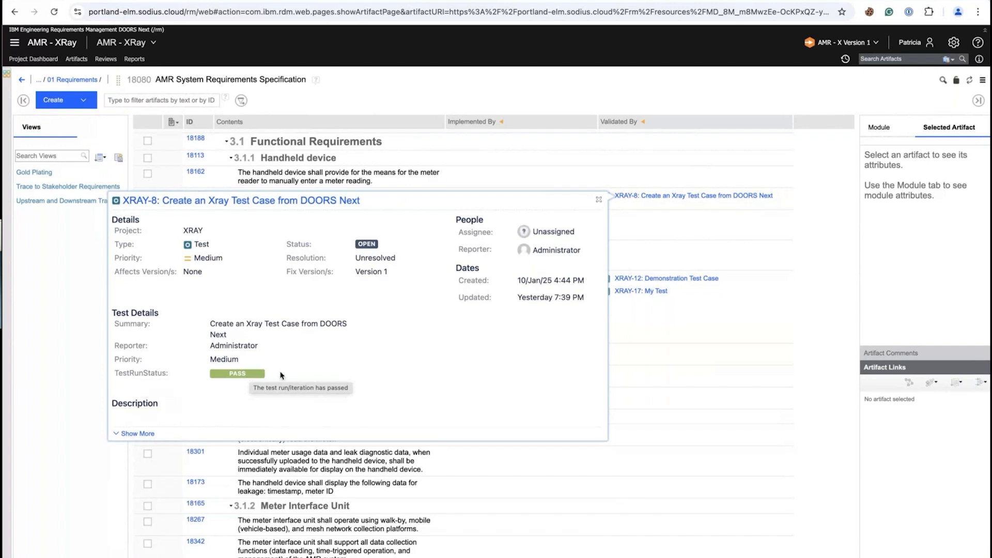
scroll(765, 374, up, 5)
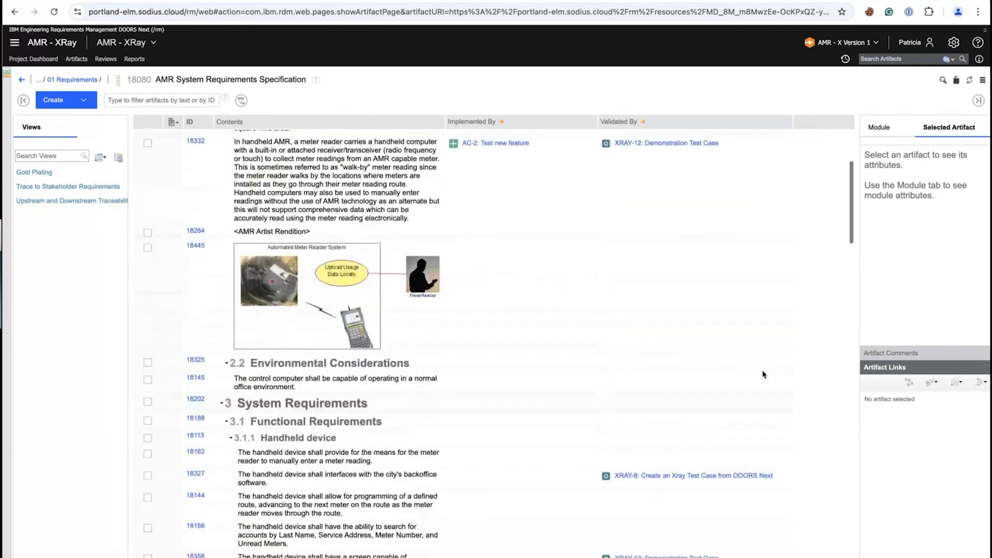
scroll(568, 504, up, 3)
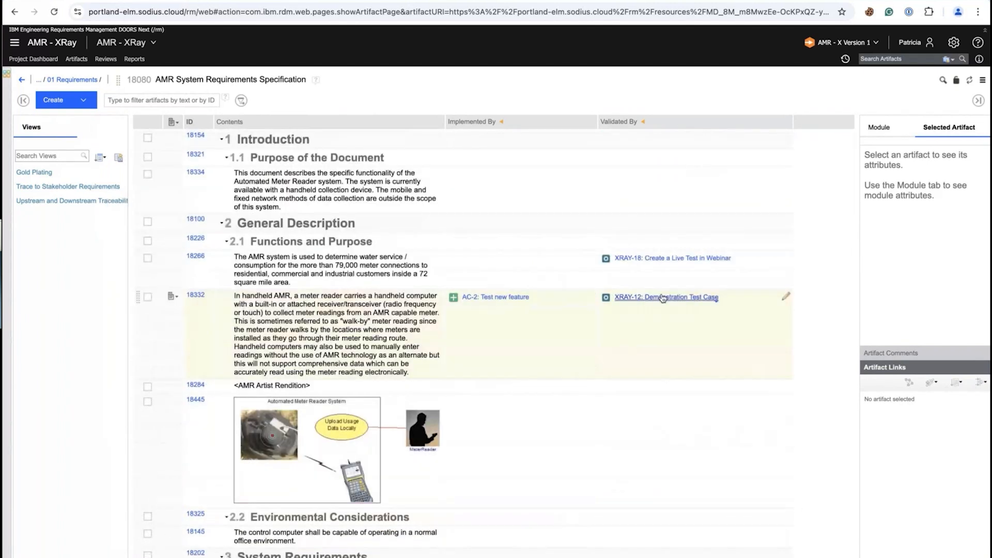
click(878, 44)
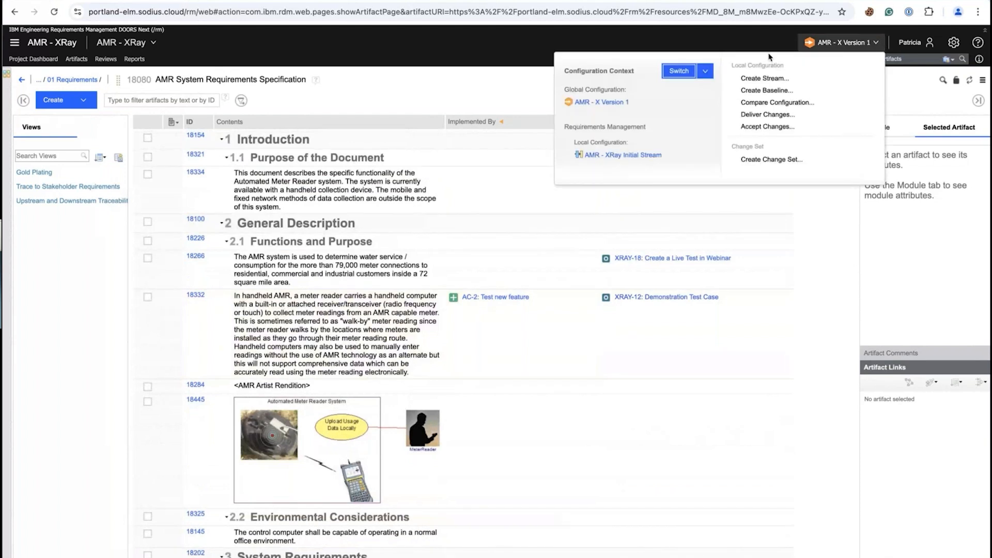
click(708, 71)
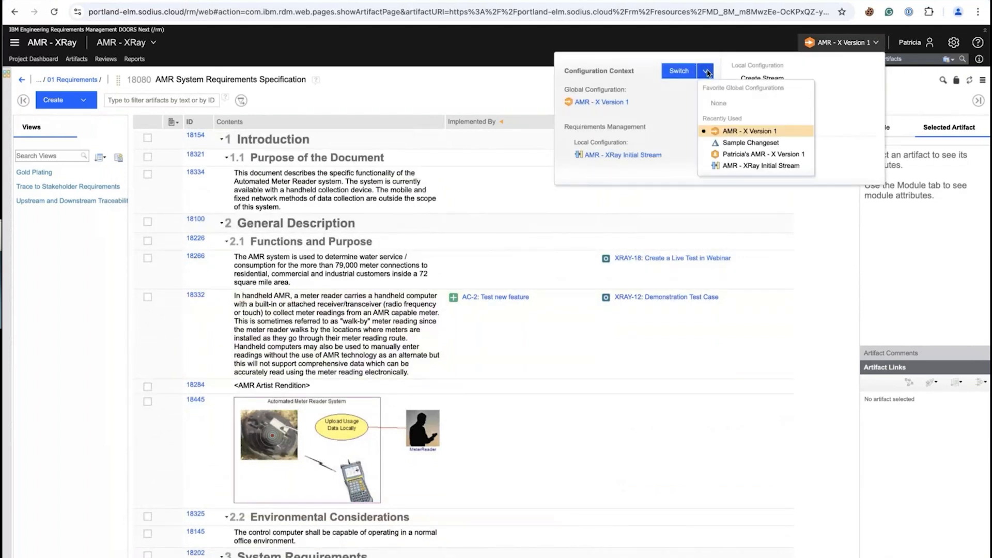
click(679, 74)
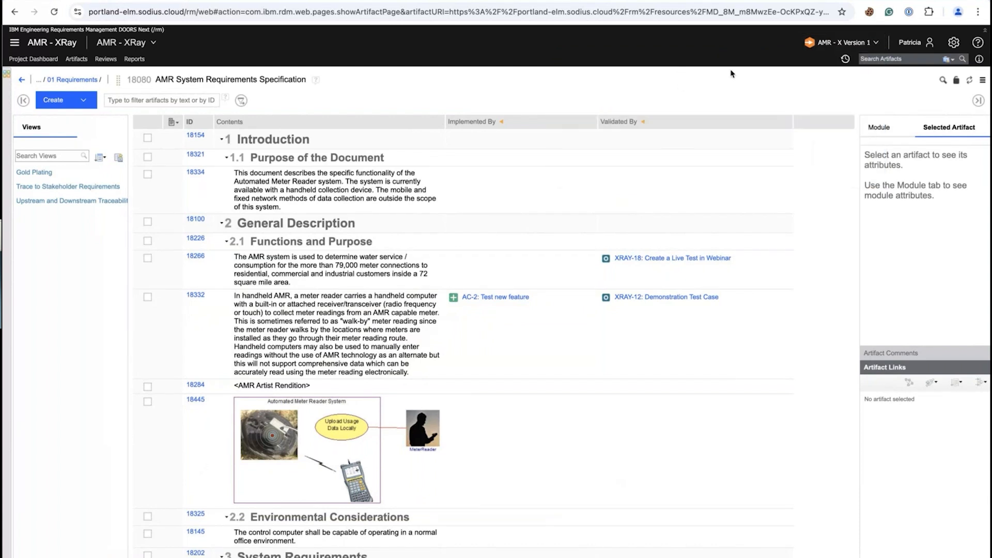
- Switch the global configuration to the AMR - X Version 2 stream from the AMR - Xray project area
click(841, 46)
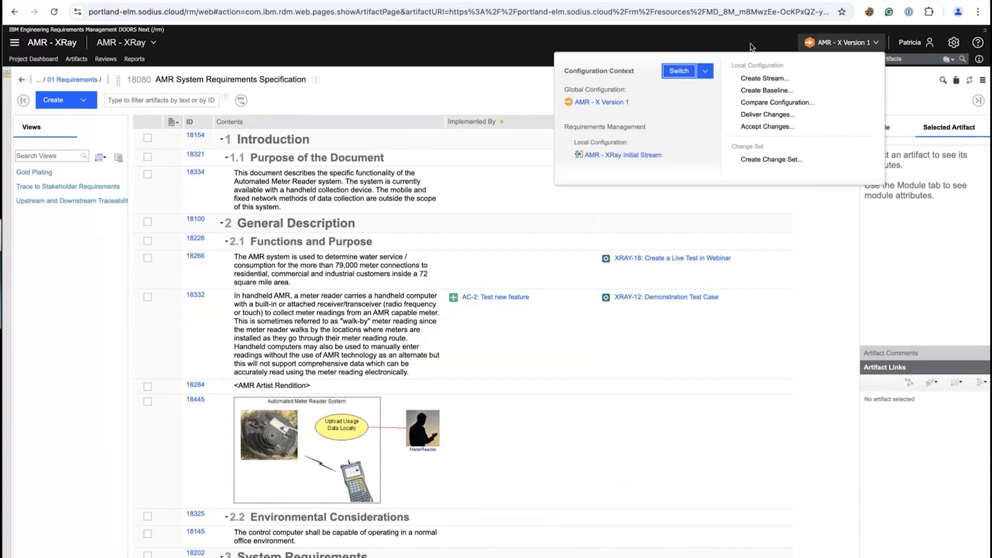
click(673, 73)
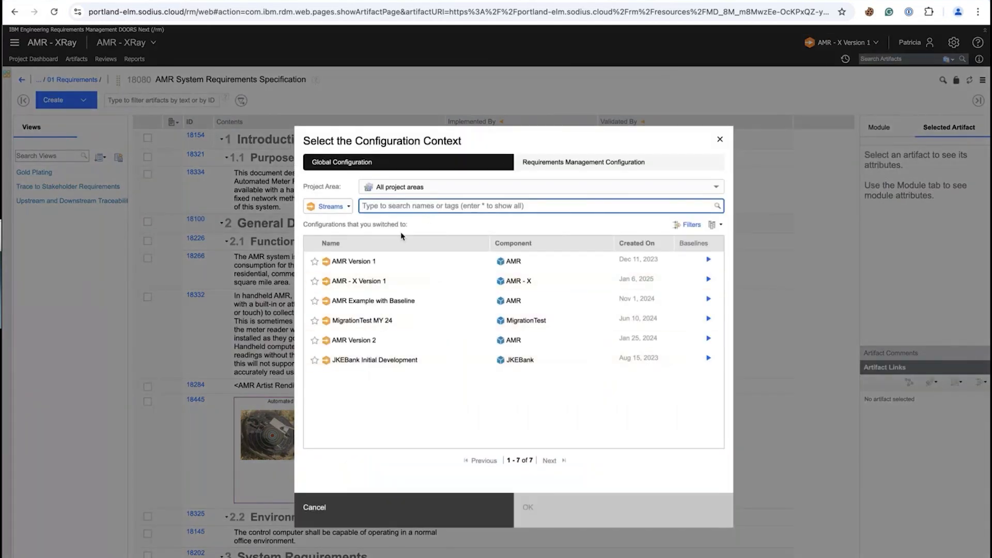
click(422, 191)
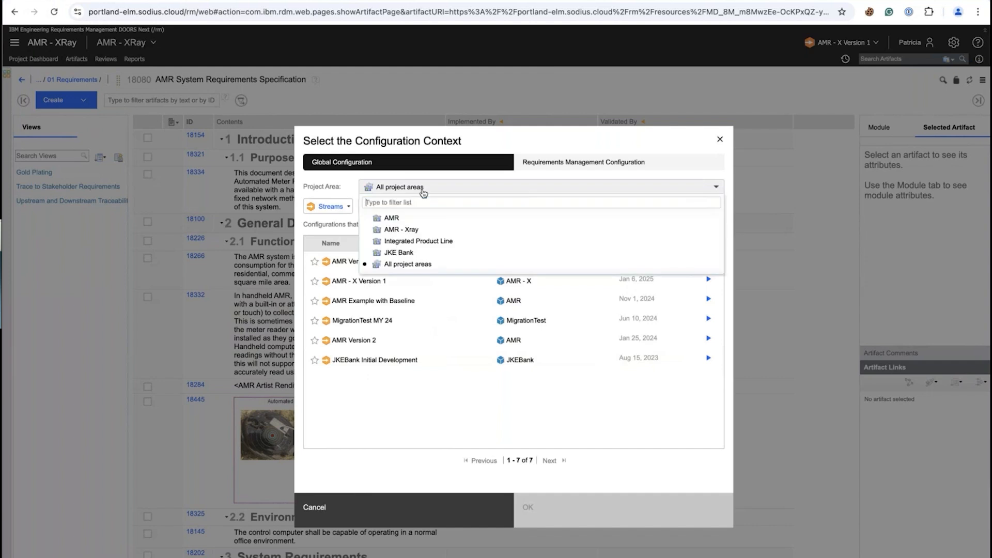
click(413, 229)
text(*)
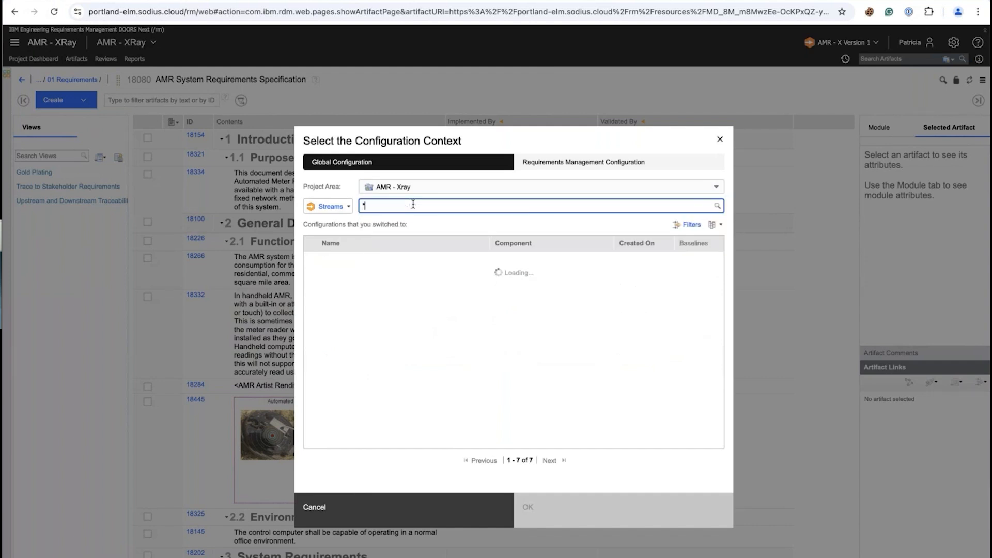
click(361, 281)
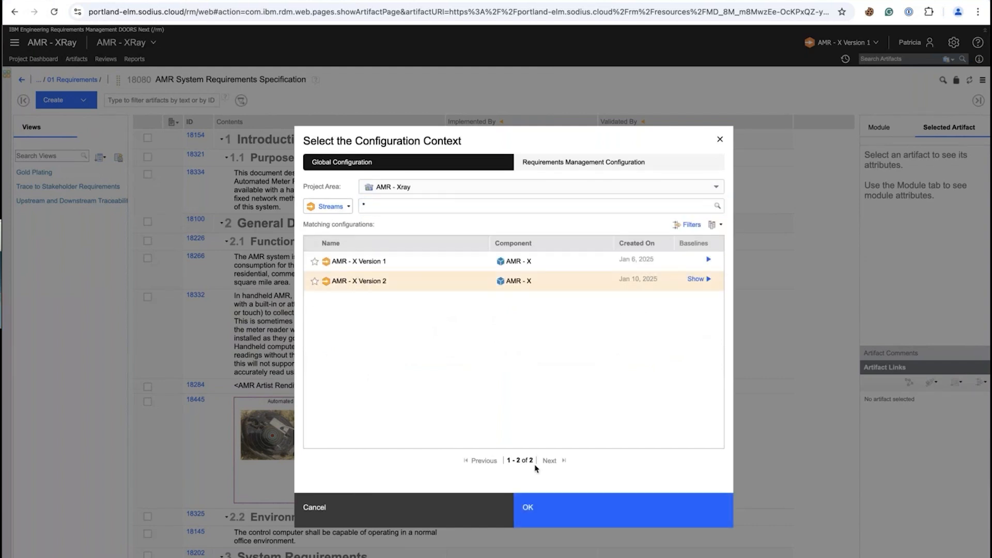
click(575, 523)
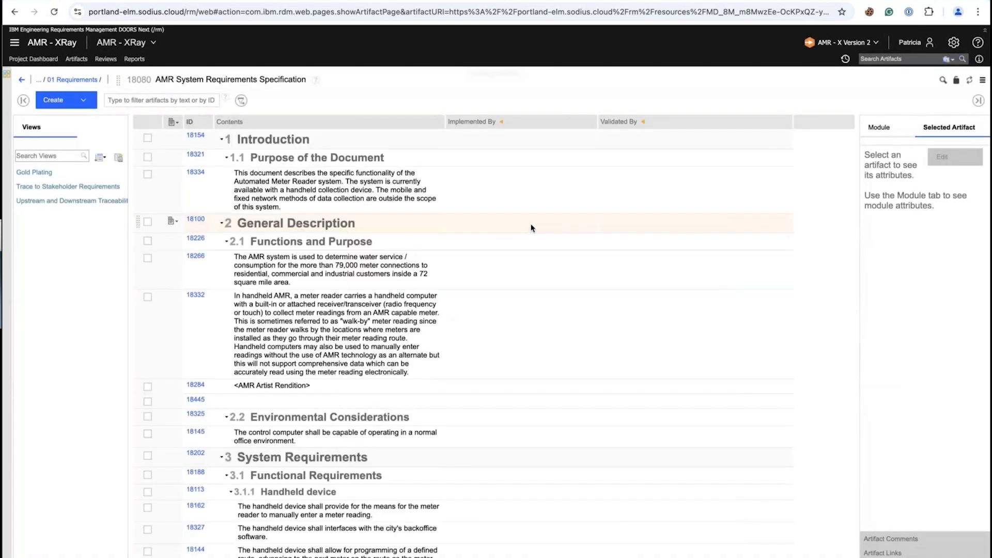
- Check the new Test issue form for a Validated By link from requirement 18367 in XRAY (QM), and close it without creating an issue
scroll(597, 229, down, 3)
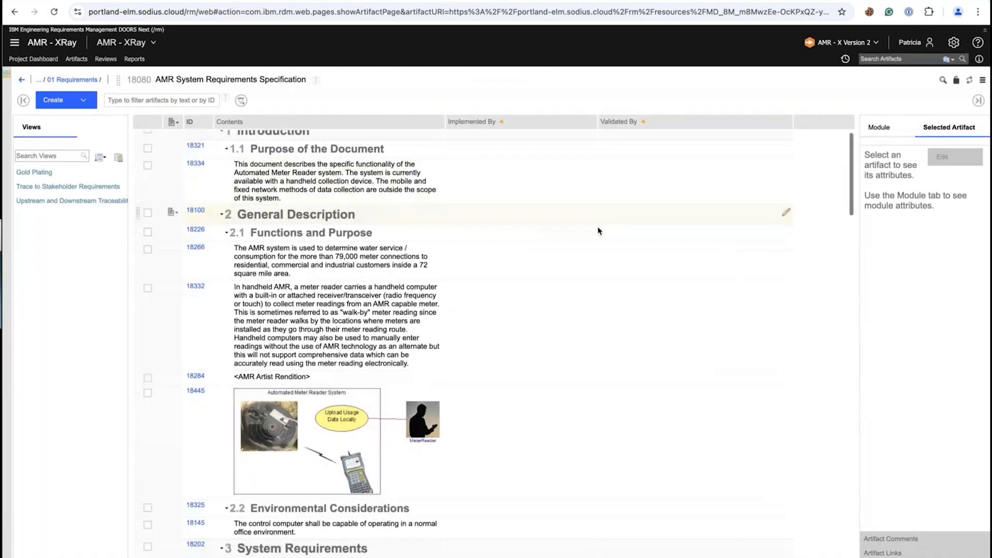
scroll(598, 230, up, 3)
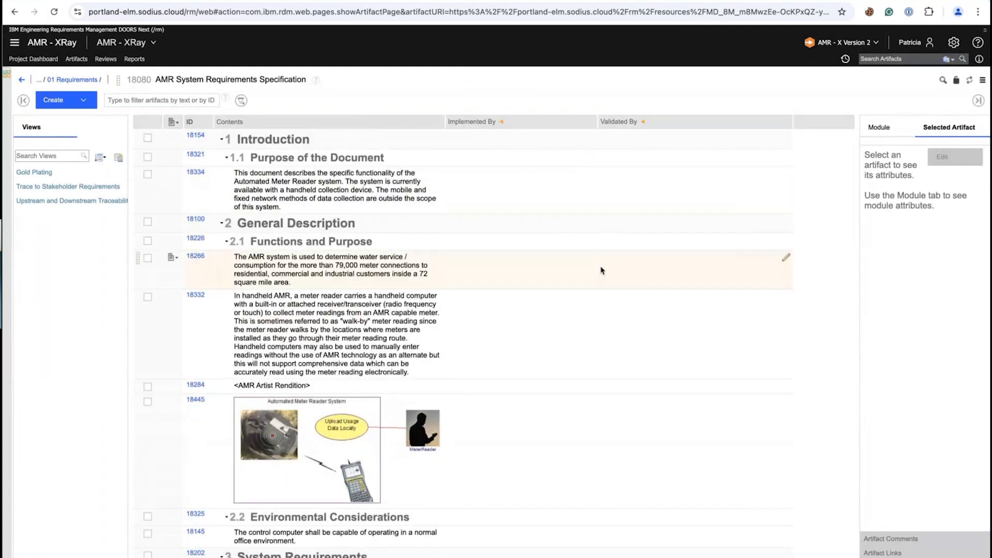
scroll(596, 272, down, 10)
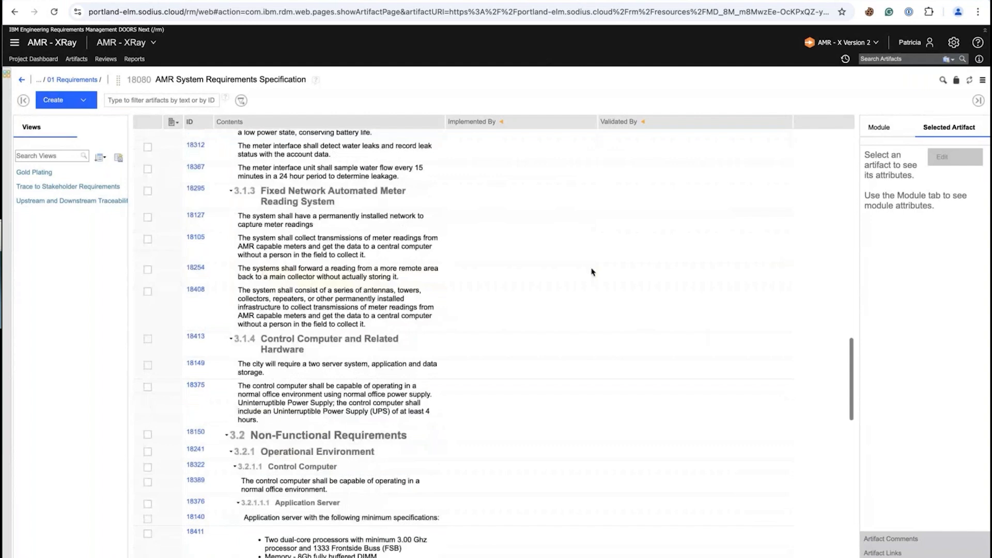
scroll(754, 255, up, 2)
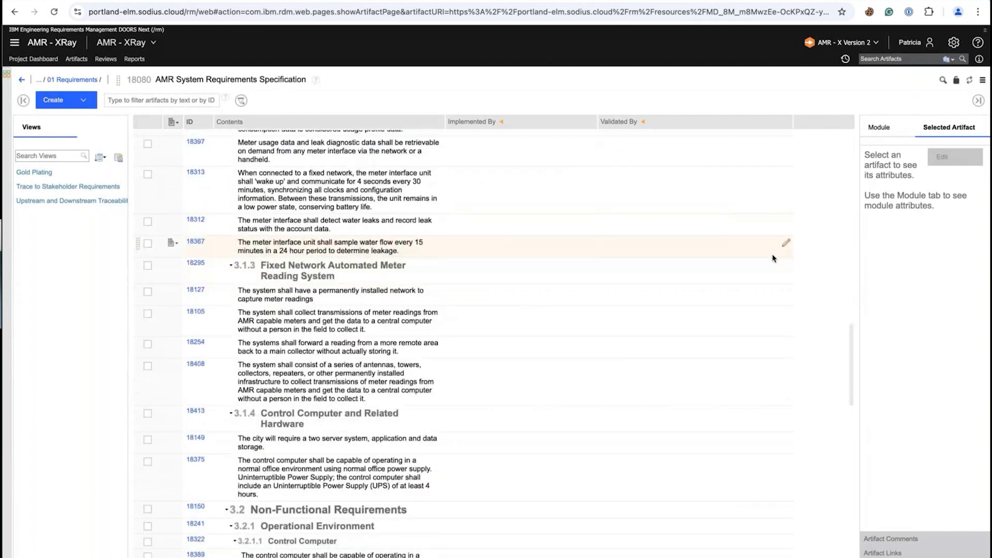
click(787, 242)
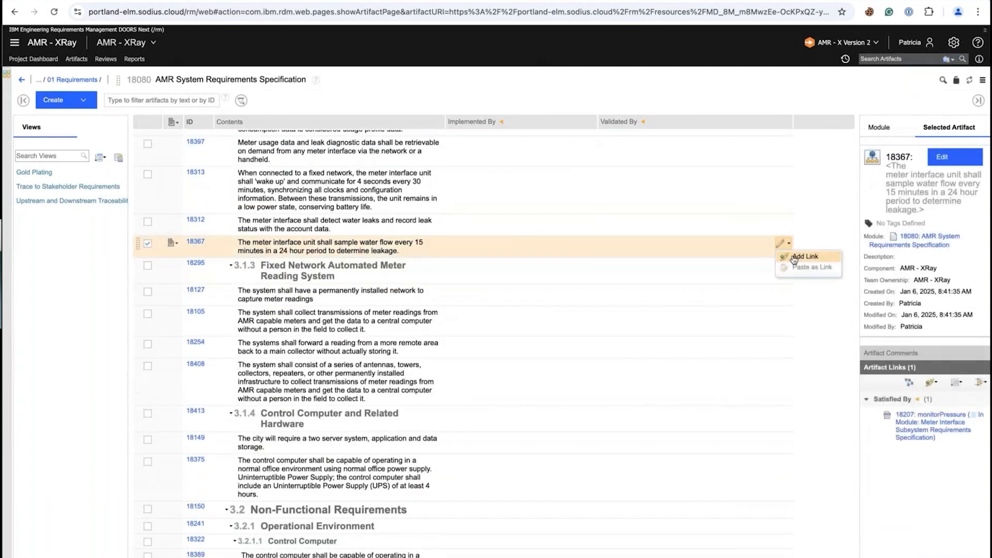
click(794, 258)
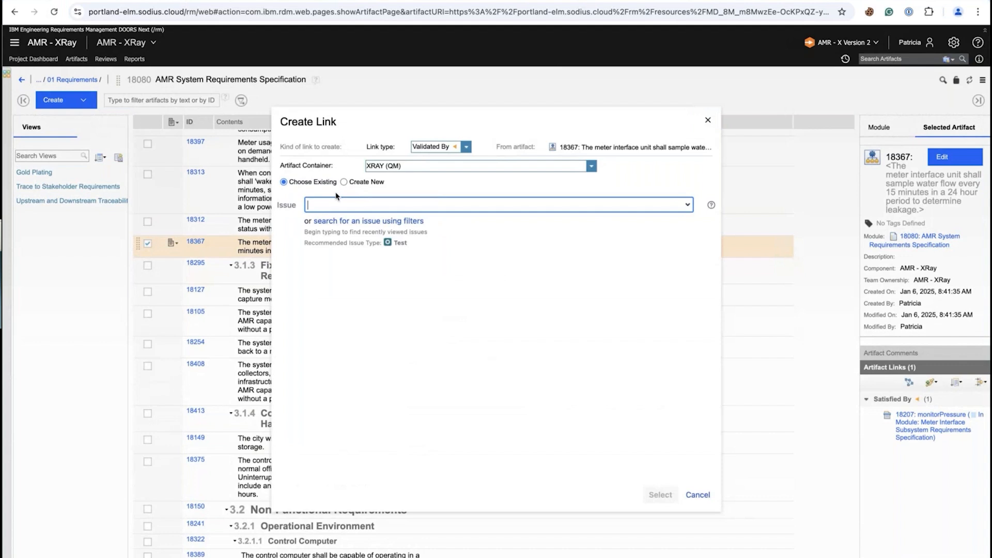
click(344, 183)
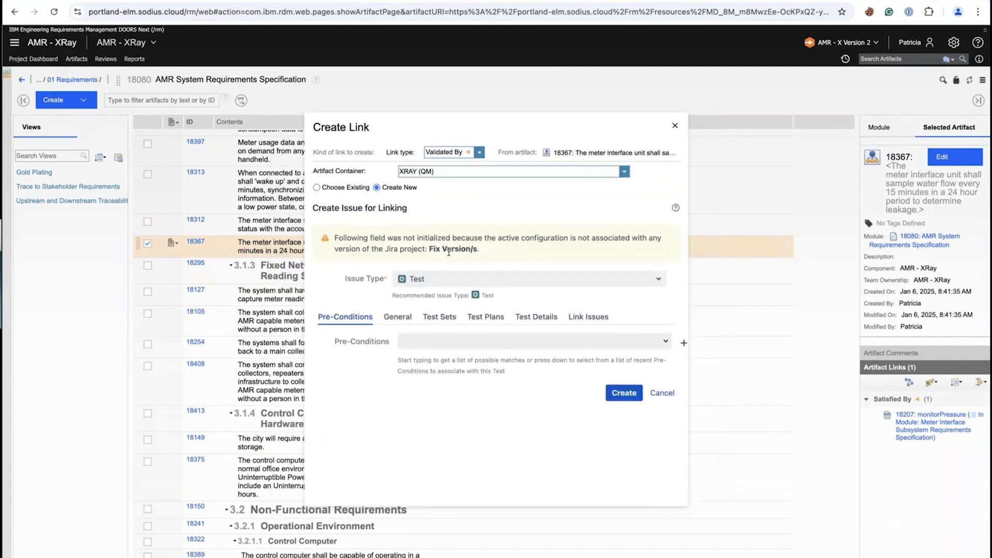
click(675, 126)
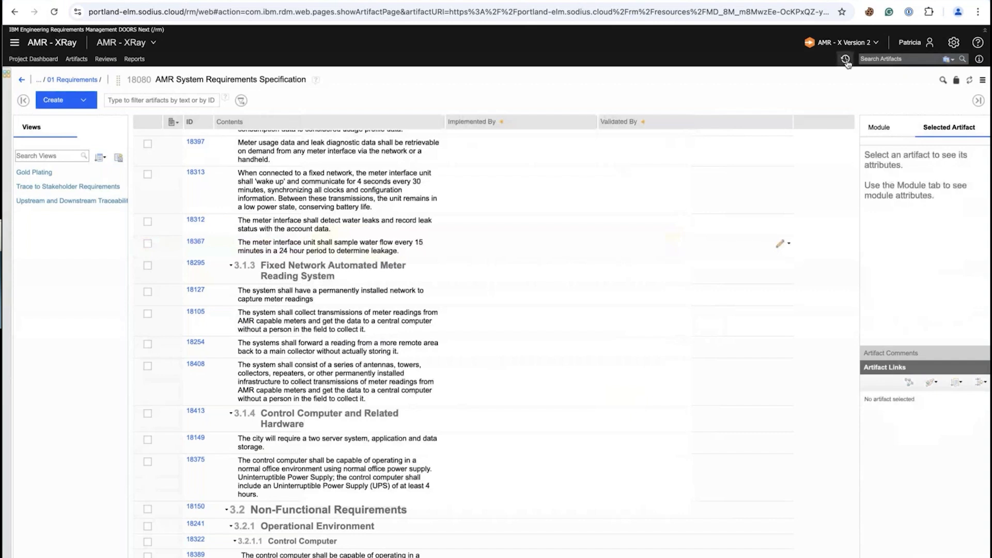
- Switch the global configuration to AMR - X Version 1
click(831, 46)
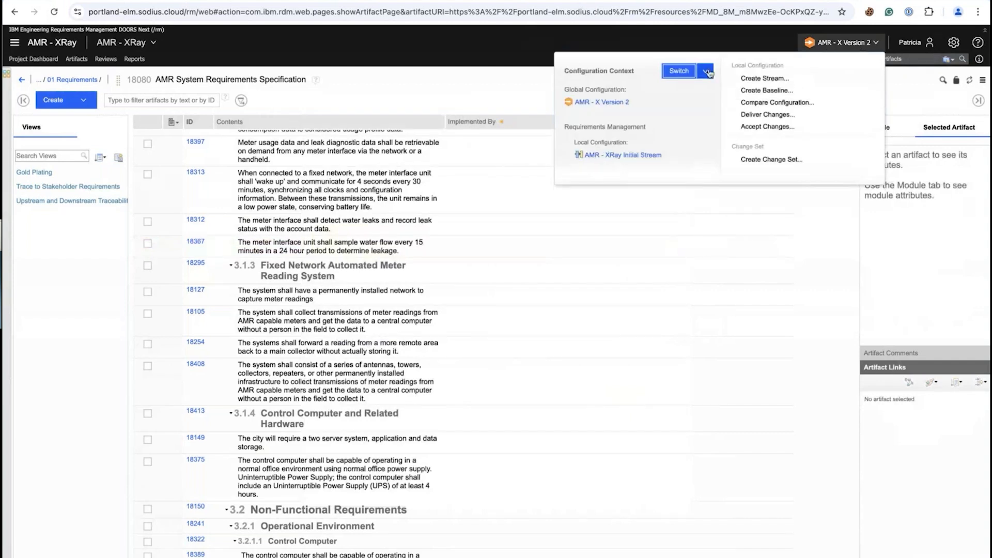
click(705, 71)
click(717, 144)
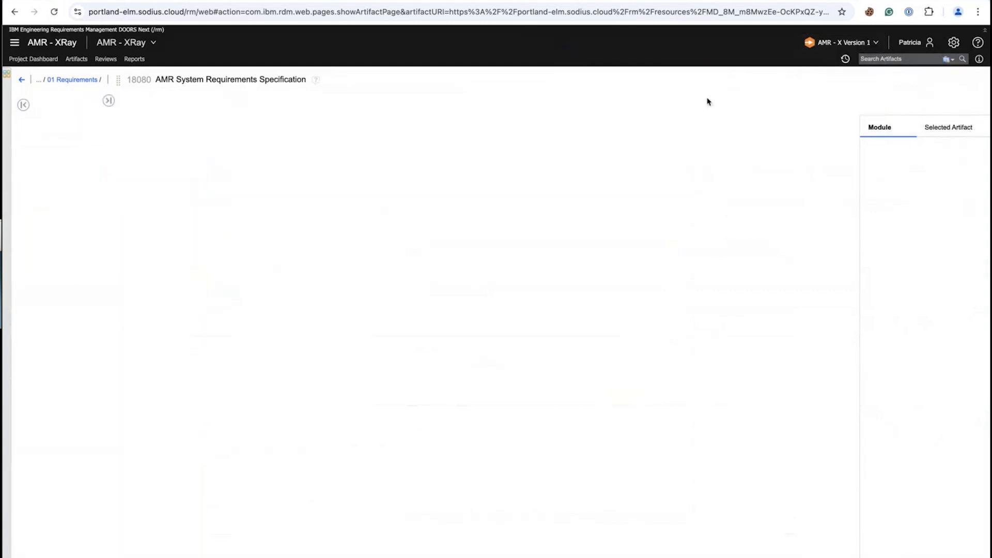
- Open the AMR - X Version 1 global configuration and examine its release links
click(873, 43)
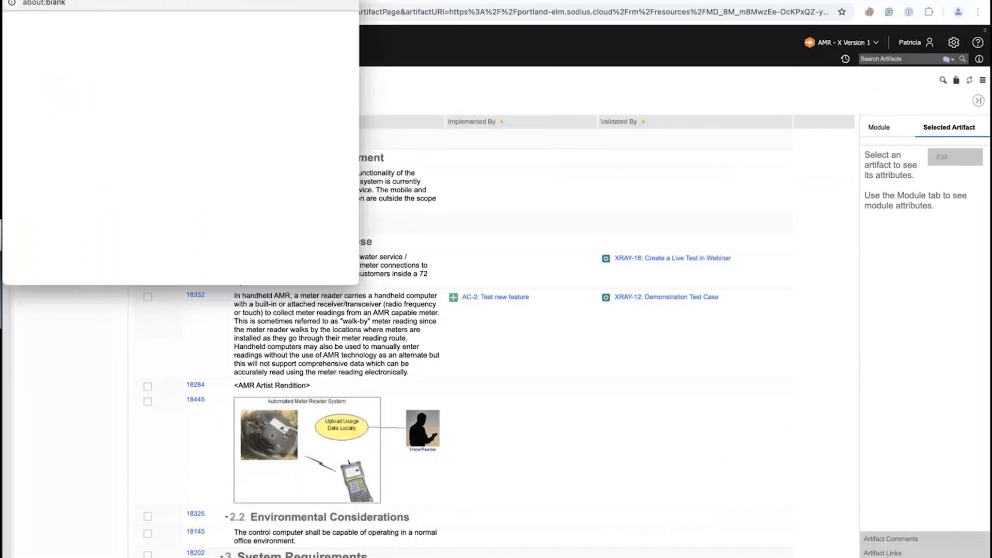
key(ctrl+Tab)
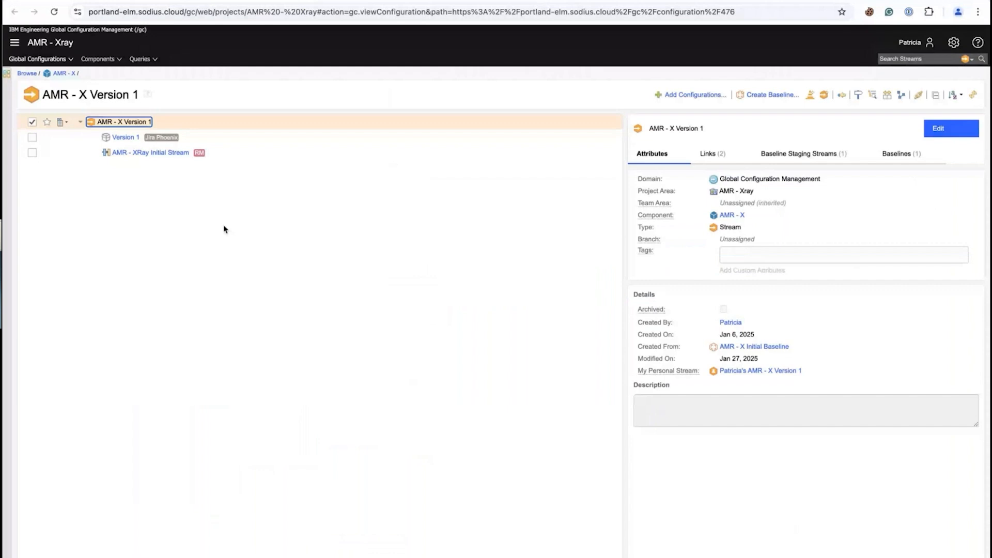
click(710, 153)
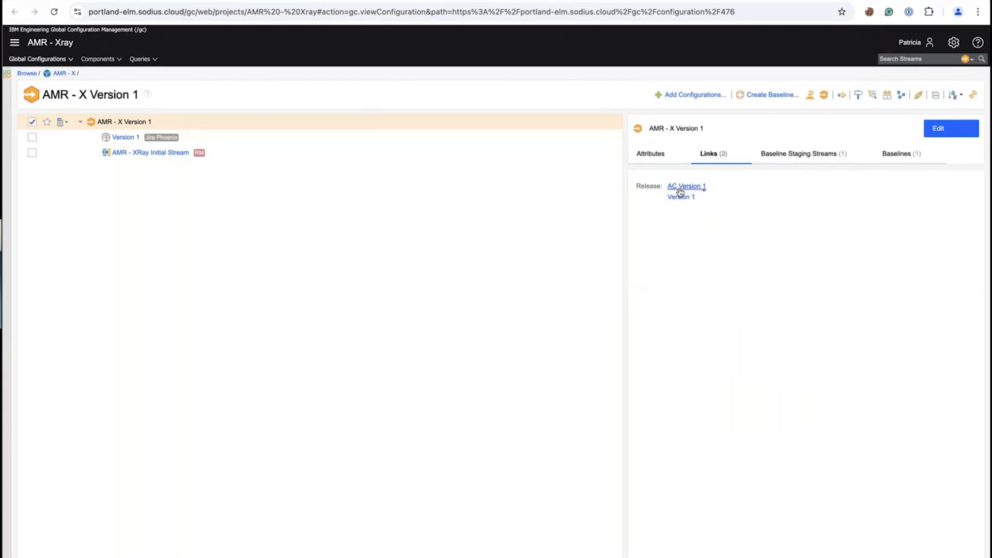
mouse_move(682, 191)
- Examine the replacement options for the Version 1 Jira contribution using the XRAY project, and leave without replacing it
click(67, 140)
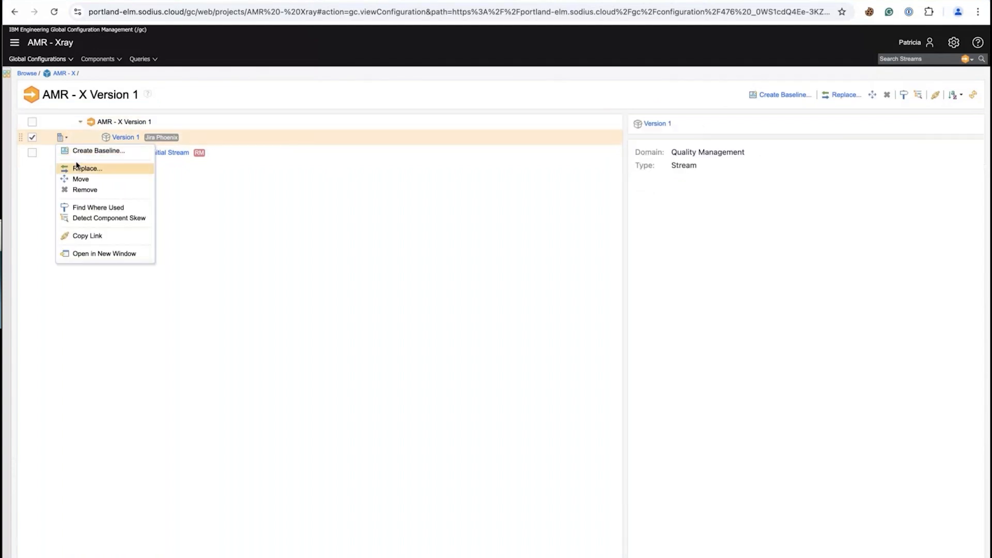
click(116, 169)
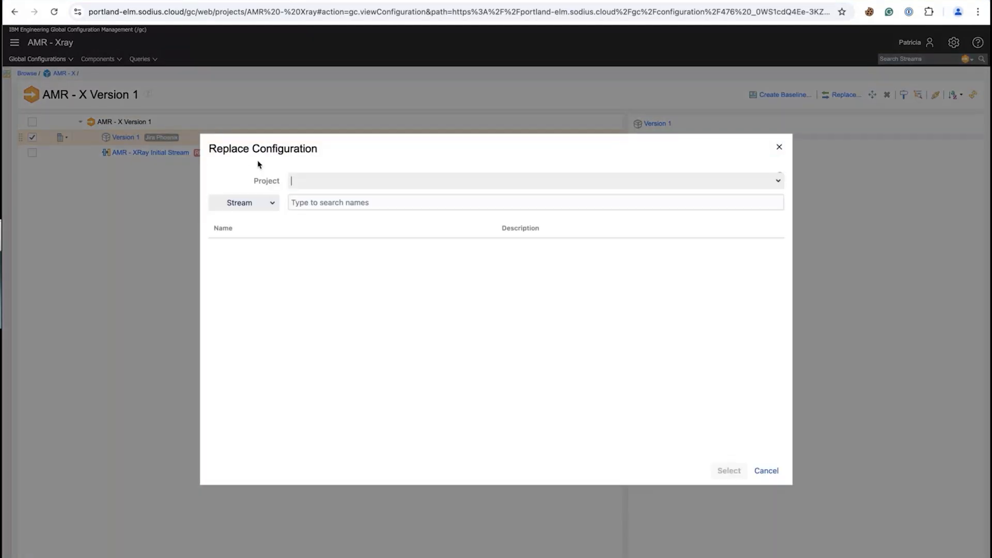
click(349, 184)
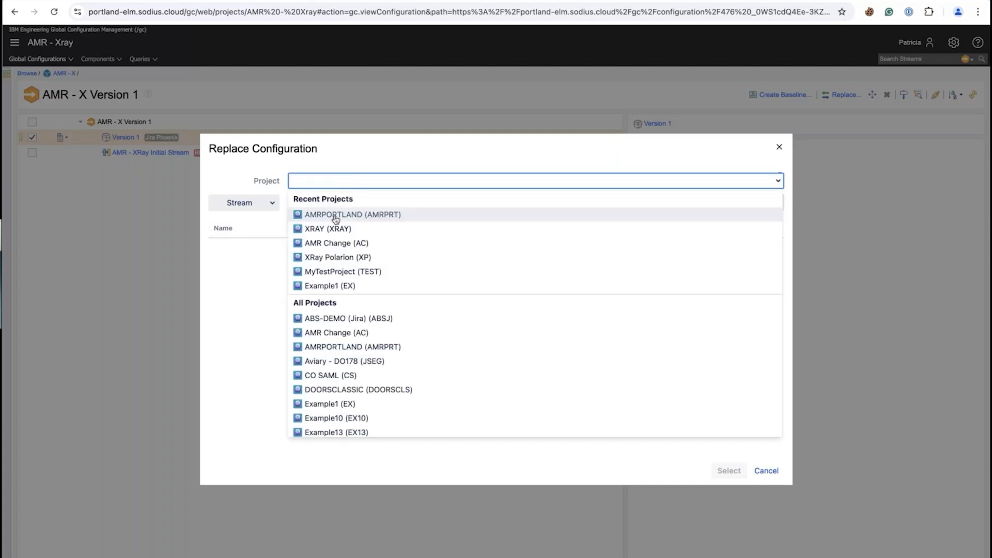
click(313, 229)
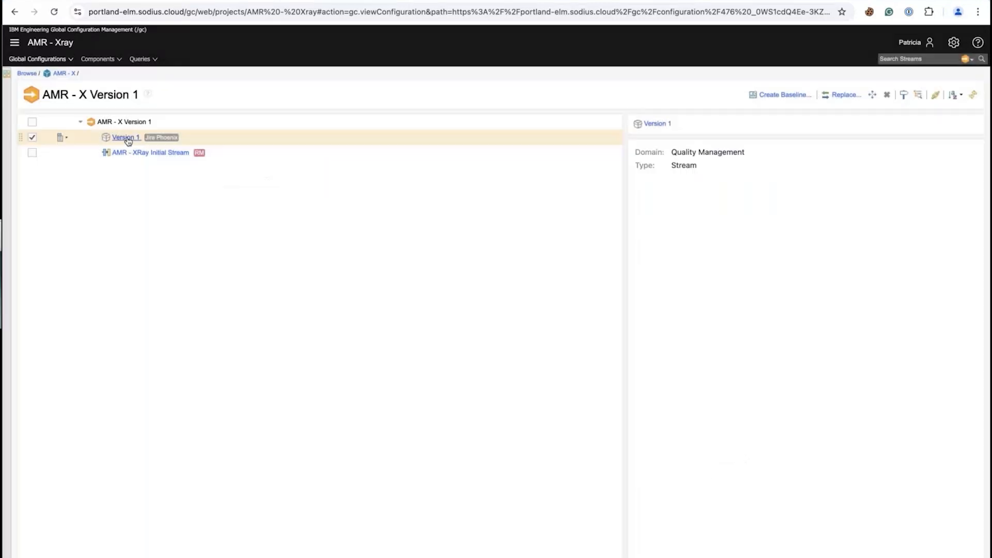
- Open the Version 1 contribution in Jira to review its issues, and return to the global configuration
click(124, 137)
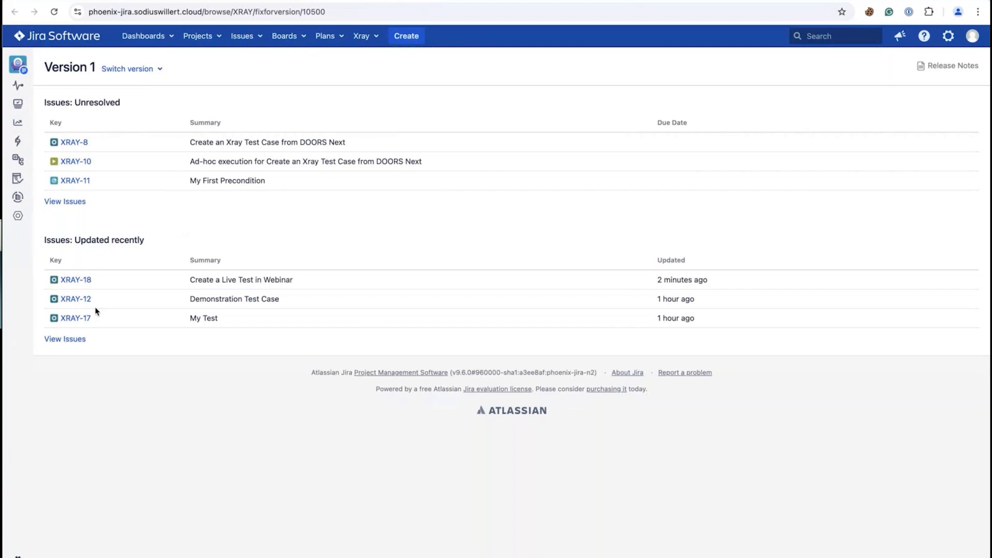
scroll(98, 312, down, 1)
click(423, 37)
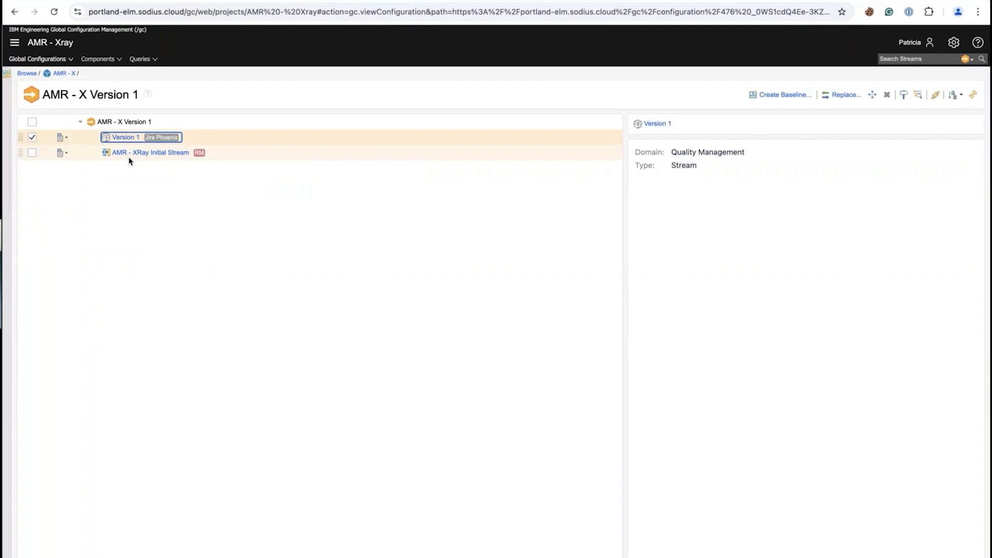
- Open the AMR System Requirements Specification module from the AMR - XRay Initial Stream and look over its Validated By links
click(135, 157)
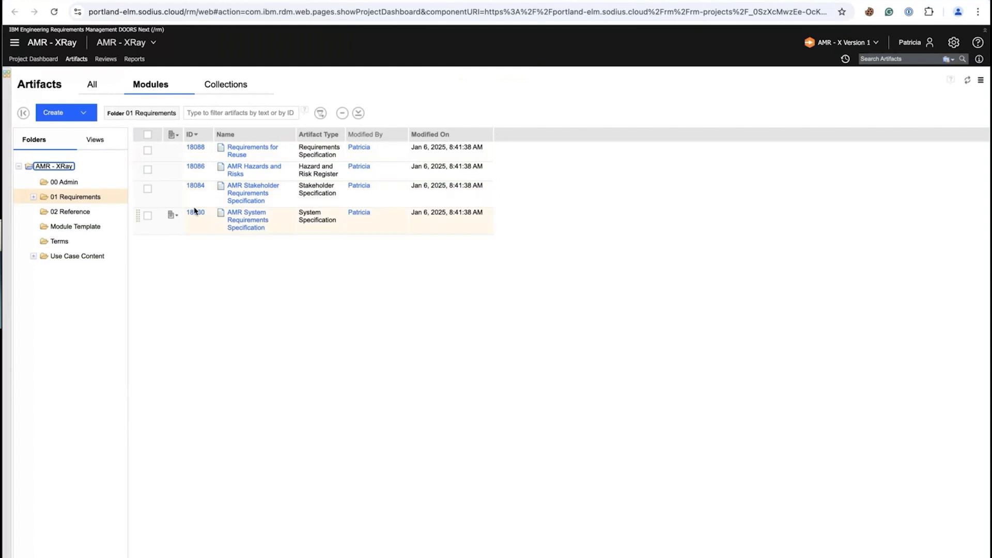
click(239, 220)
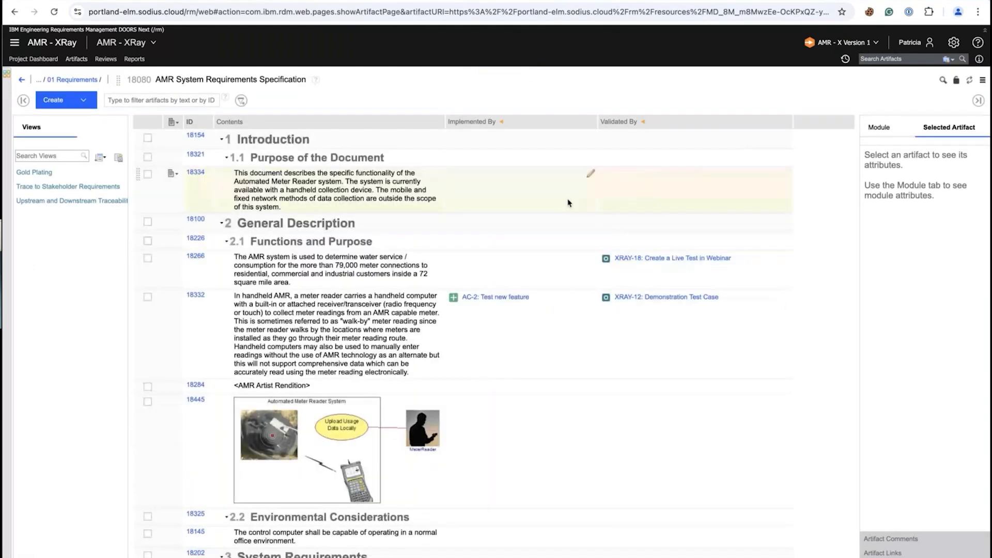
scroll(587, 207, down, 3)
scroll(587, 219, down, 1)
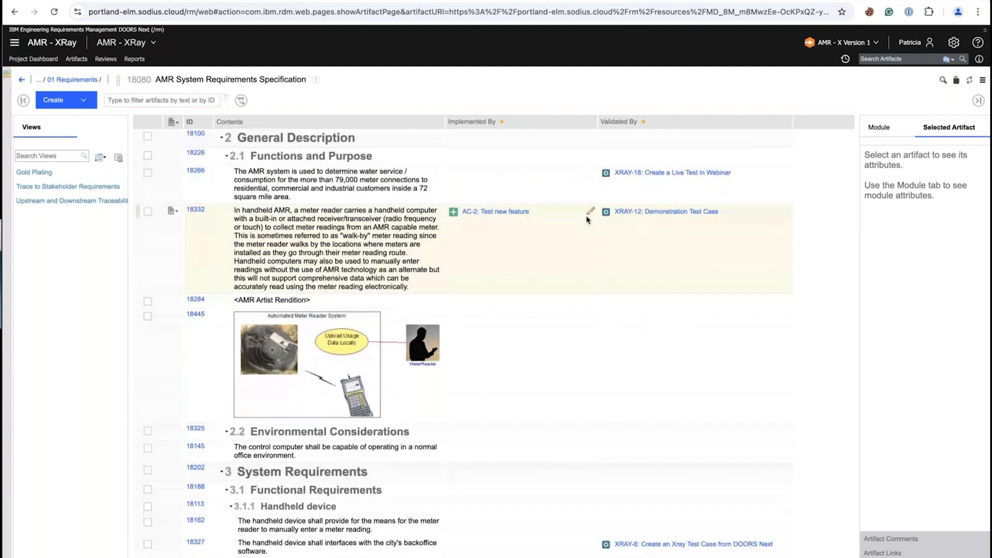
- Open test case XRAY-12 from requirement 18332 to examine its issue links, and return to the requirements module
click(672, 212)
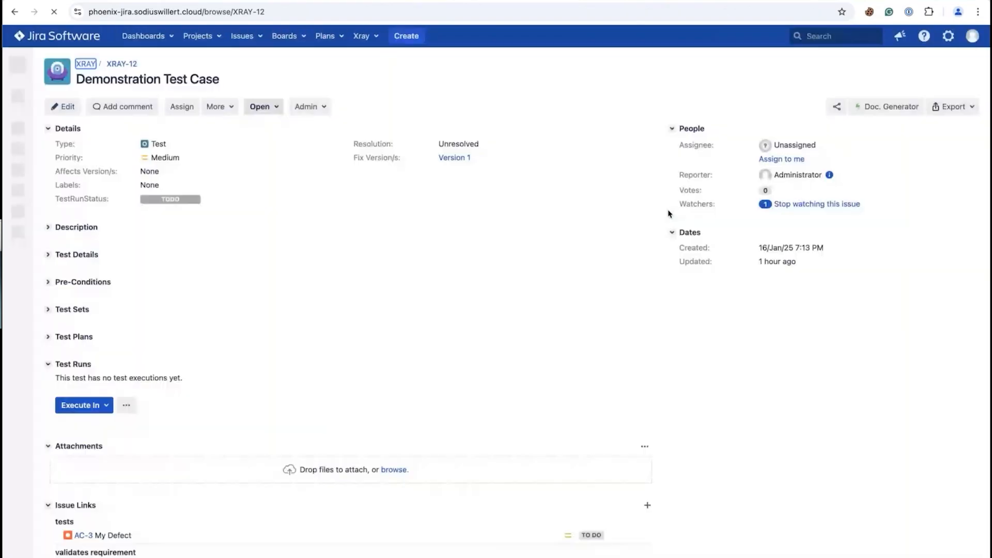
scroll(419, 268, down, 3)
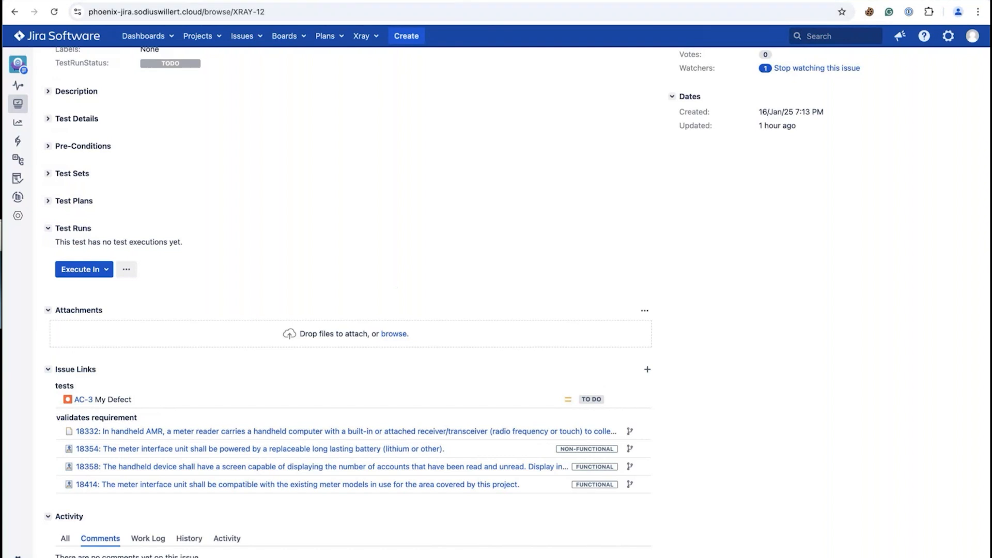
click(15, 11)
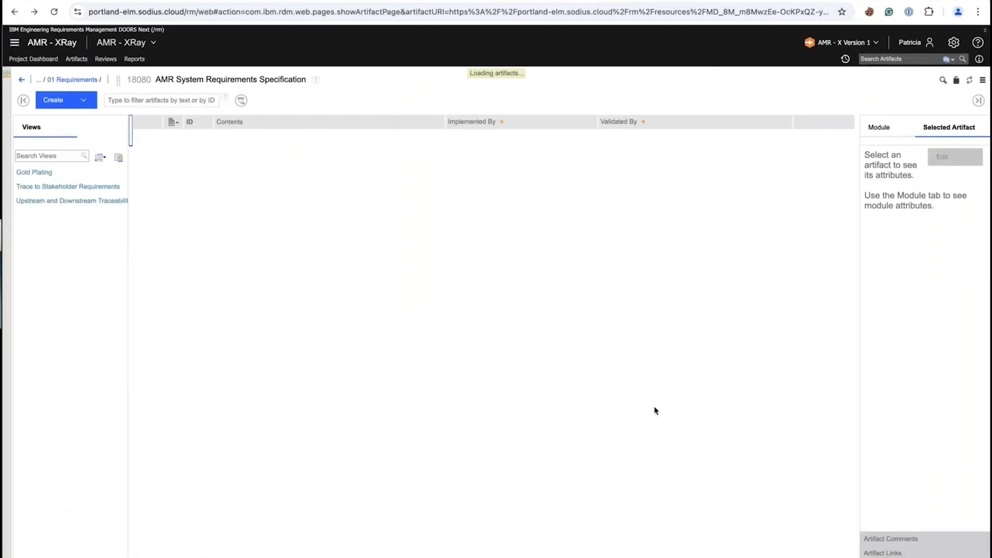
- Preview the XRAY-12 link on requirement 18332 and open the test case in a separate browser tab
right_click(672, 300)
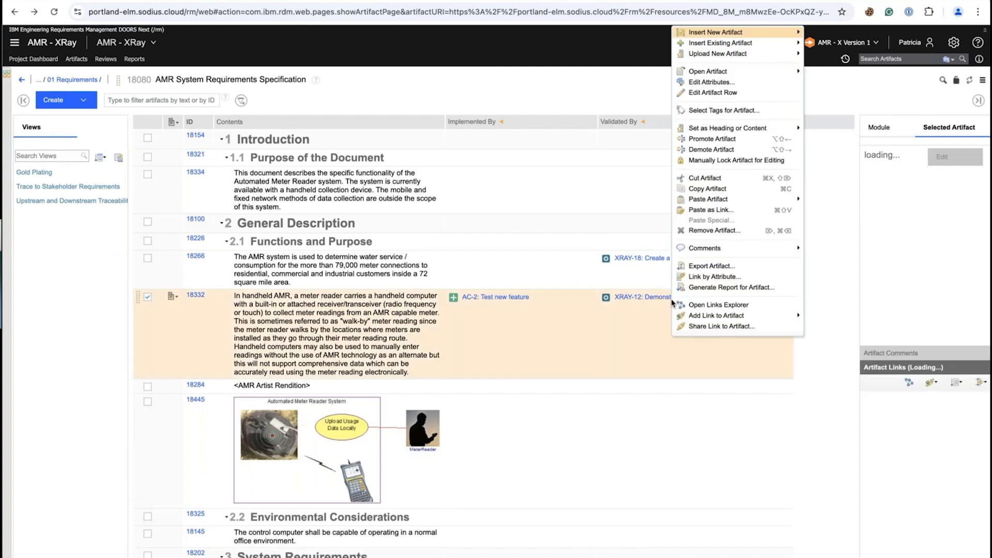
click(629, 316)
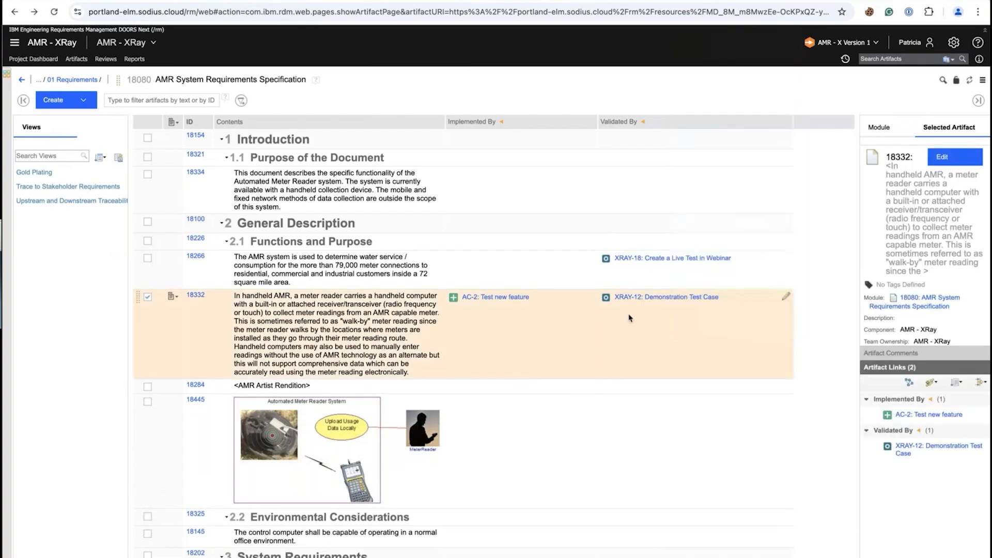
mouse_move(638, 300)
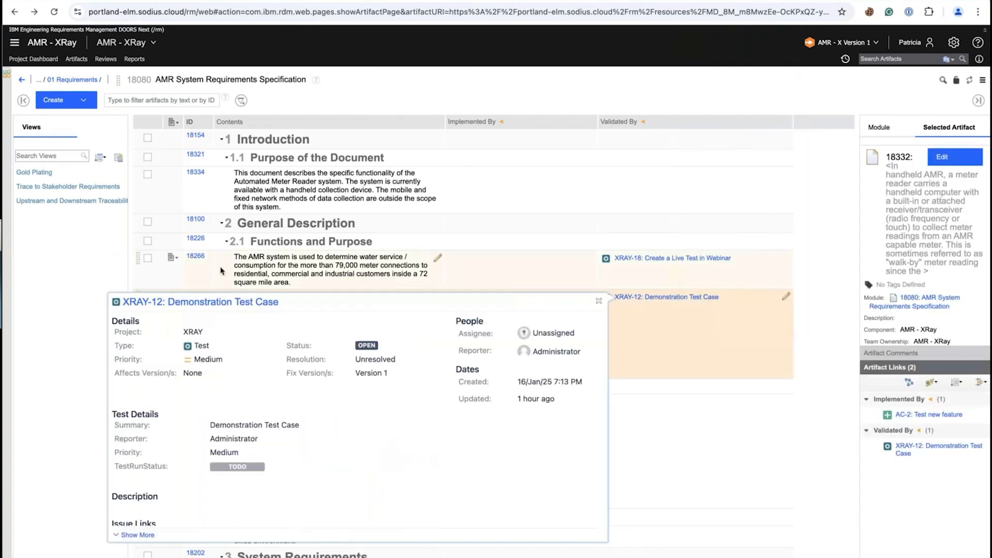
right_click(216, 302)
click(234, 306)
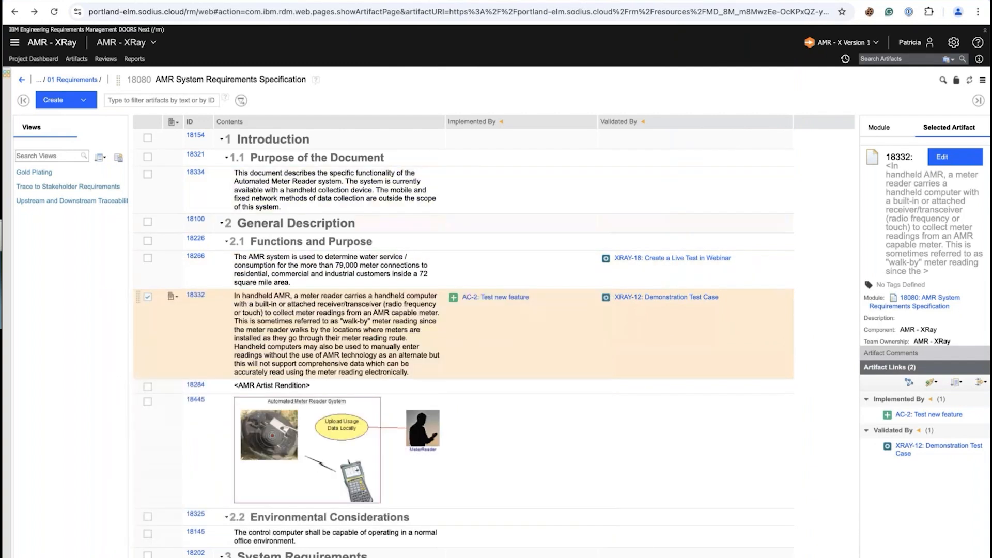
click(467, 5)
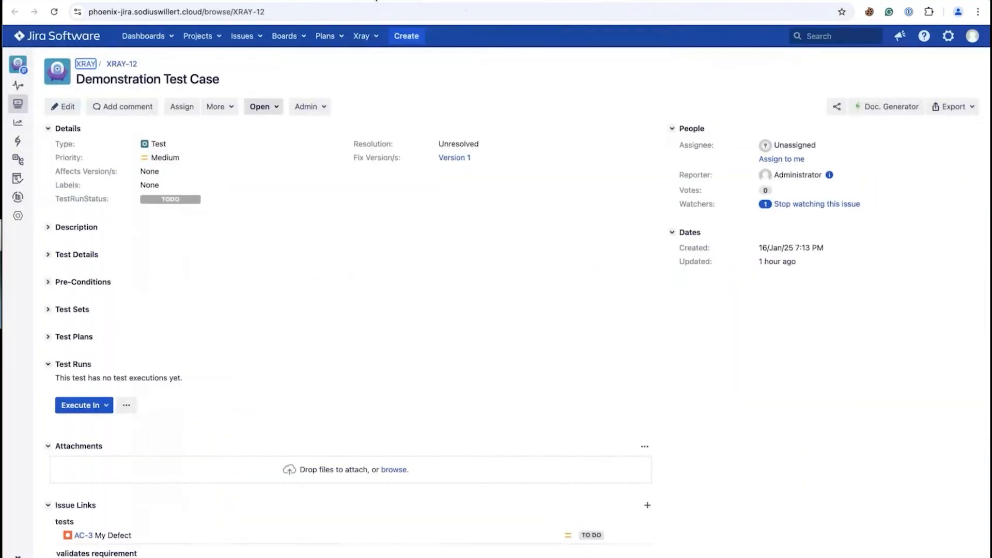
- Start a Validates Requirement collaboration link from test case XRAY-12 to the AMR - XRay requirements project
scroll(485, 336, down, 3)
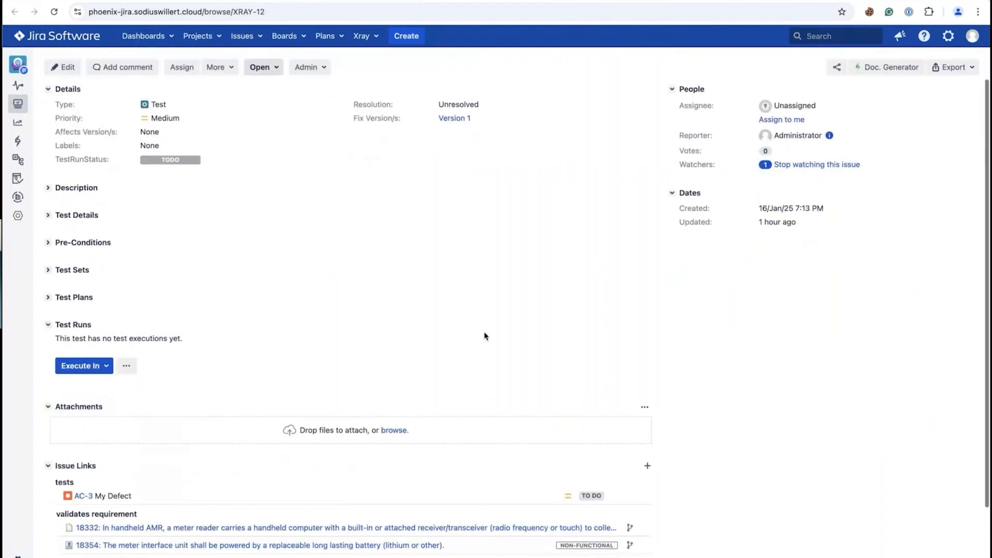
click(647, 408)
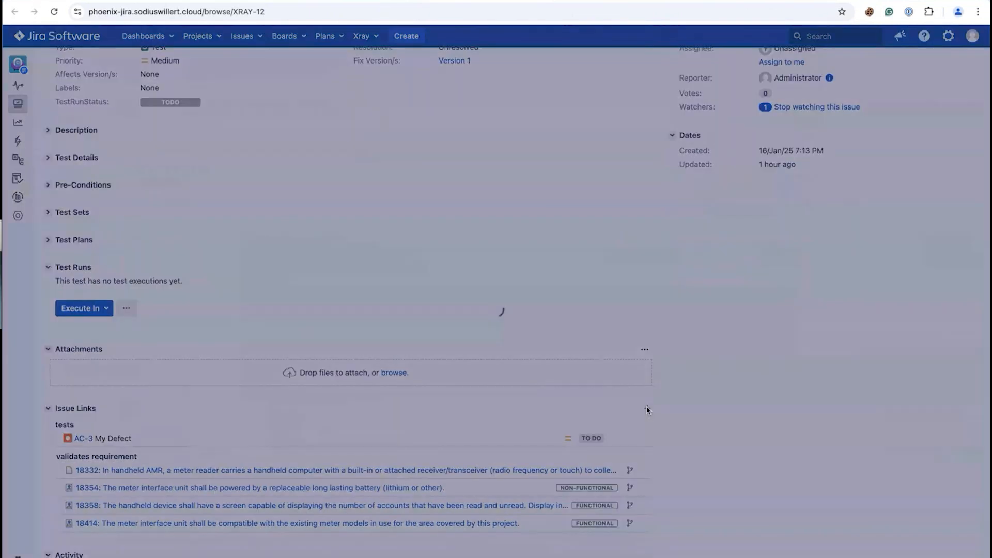
click(329, 236)
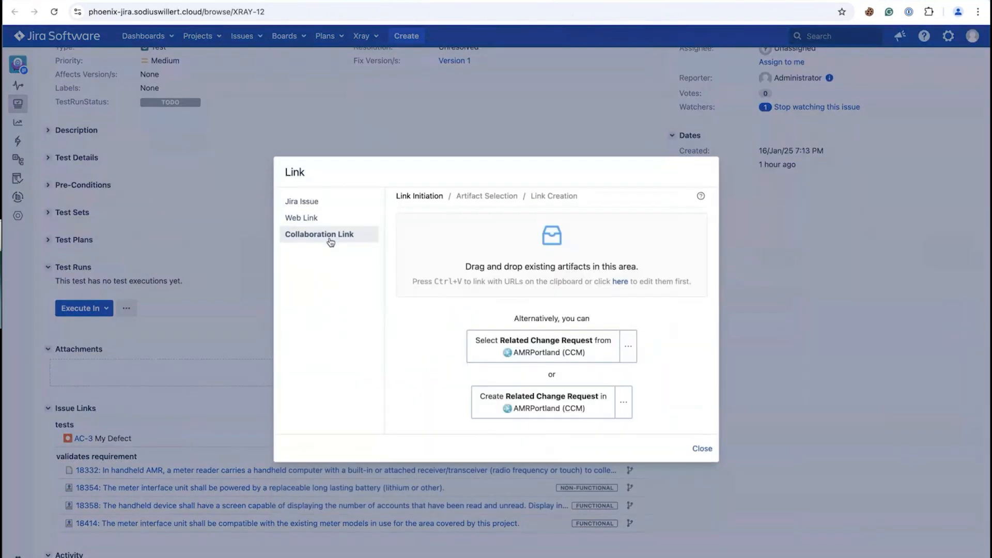
click(626, 356)
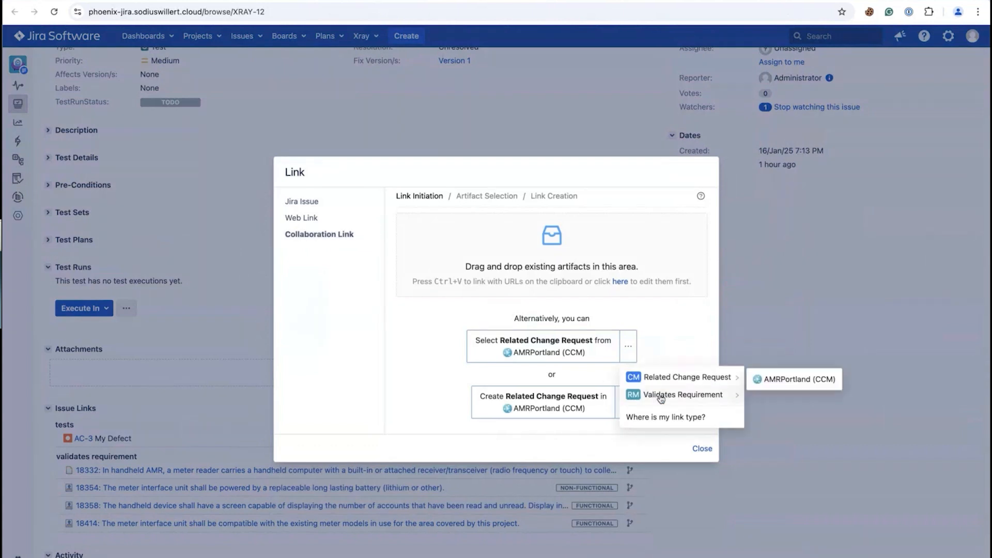
mouse_move(731, 396)
click(769, 396)
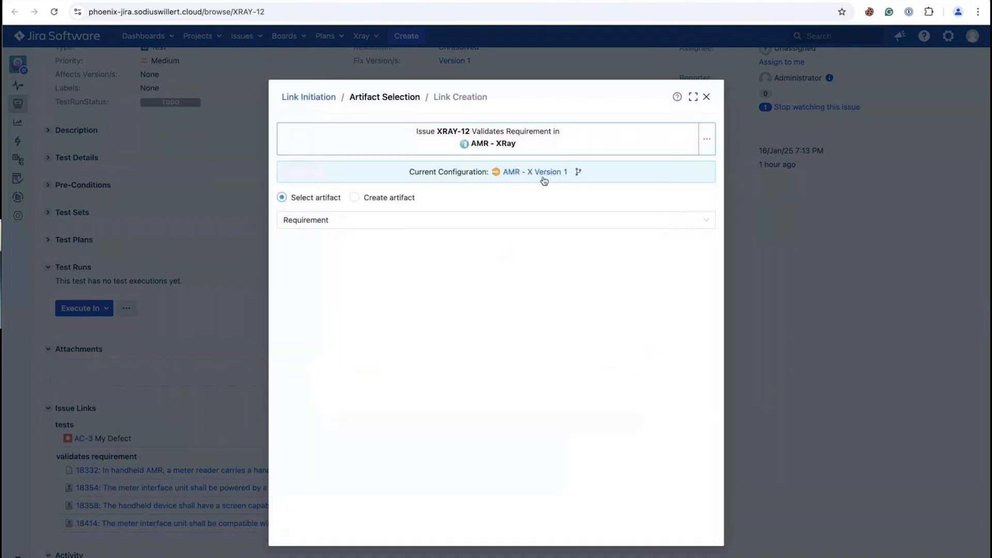
- Check the AMR - X Version 1 configuration details and link requirements 18122, 18315 and 18235 to XRAY-12
mouse_move(542, 179)
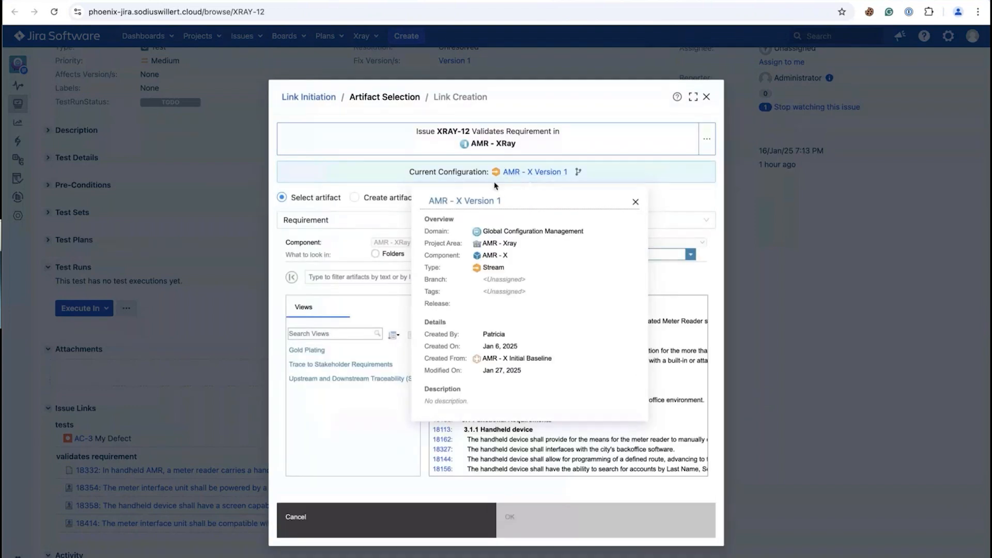
scroll(529, 404, down, 10)
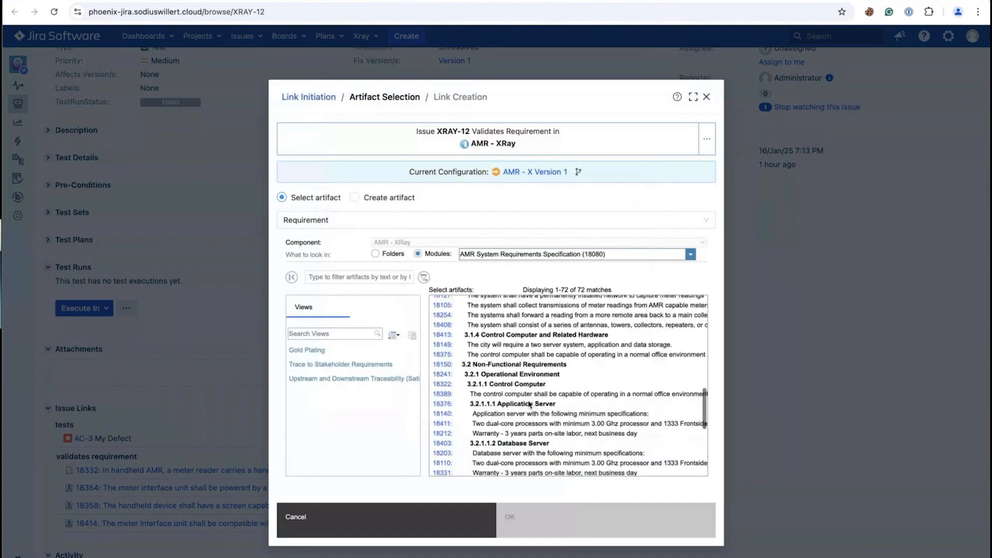
scroll(529, 404, down, 5)
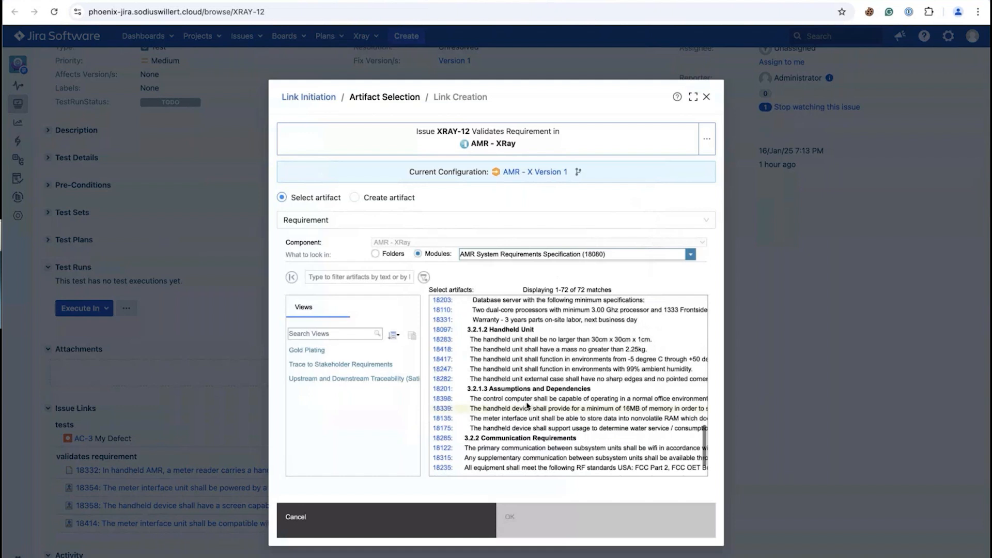
drag(517, 447, 507, 492)
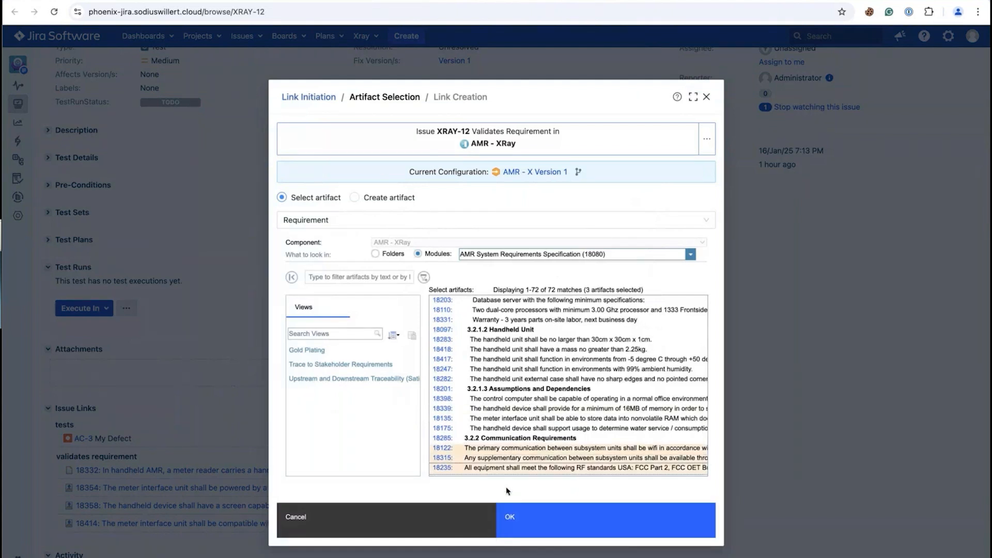
click(550, 527)
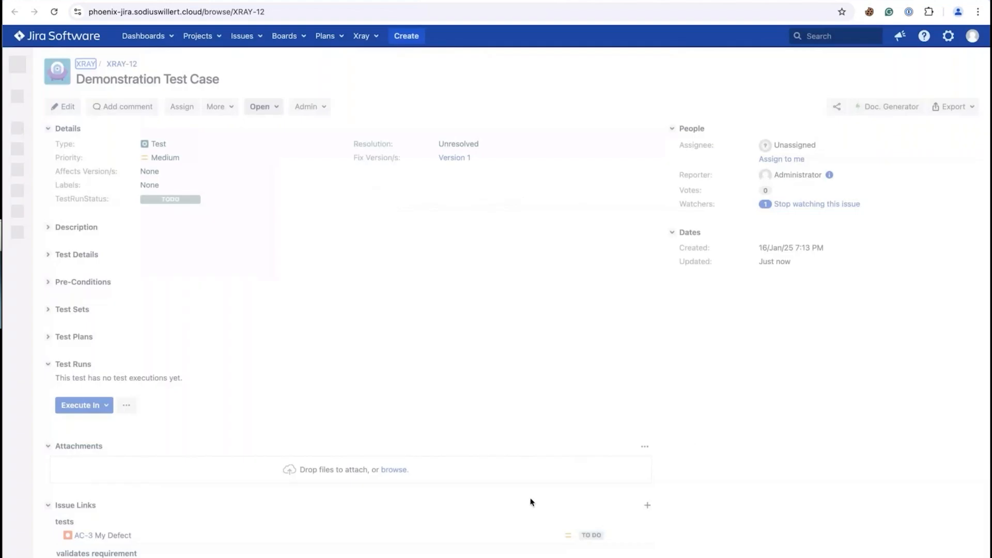
scroll(530, 501, down, 3)
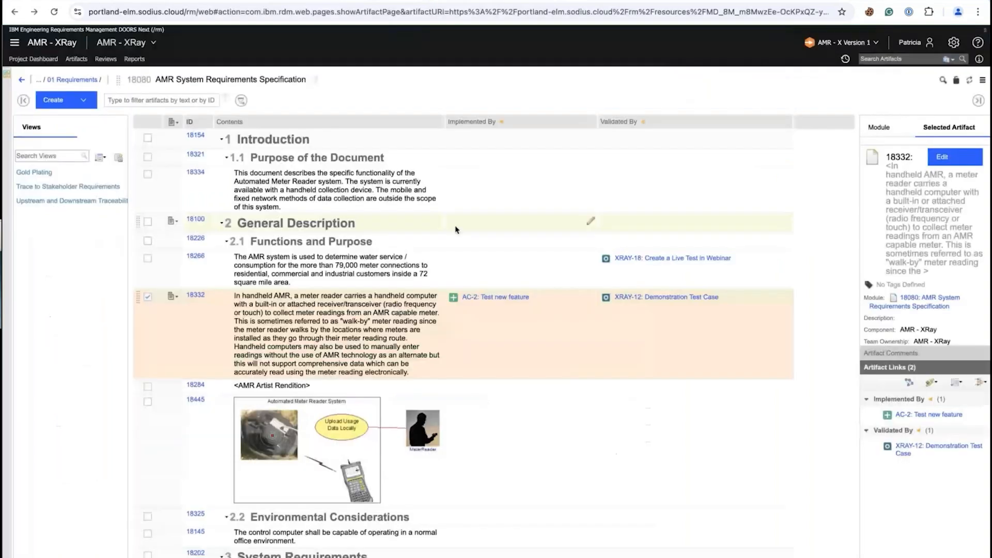
- Link requirement 18287 from the AMR System Requirements Specification module to XRAY-12 as a Validates Requirement link
scroll(455, 229, down, 1)
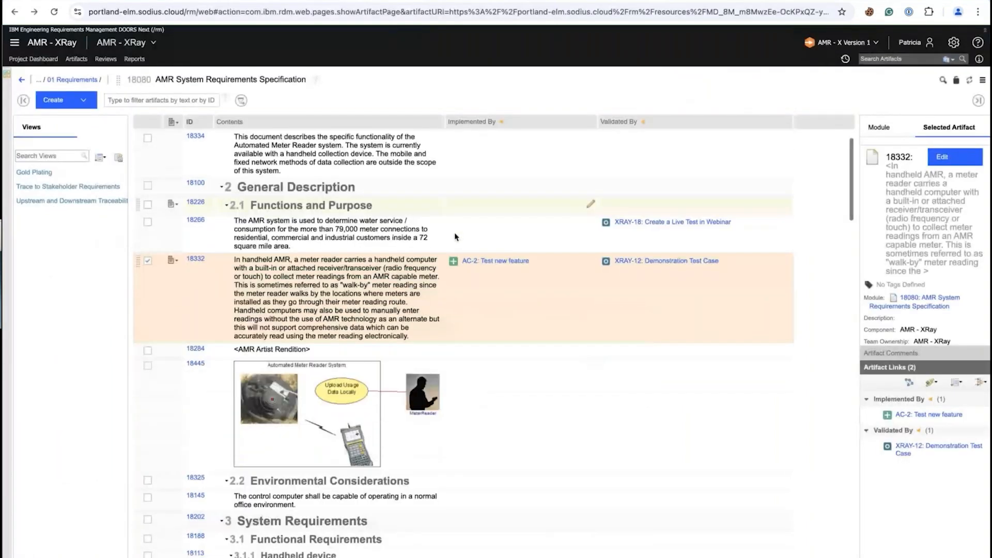
scroll(455, 236, down, 1)
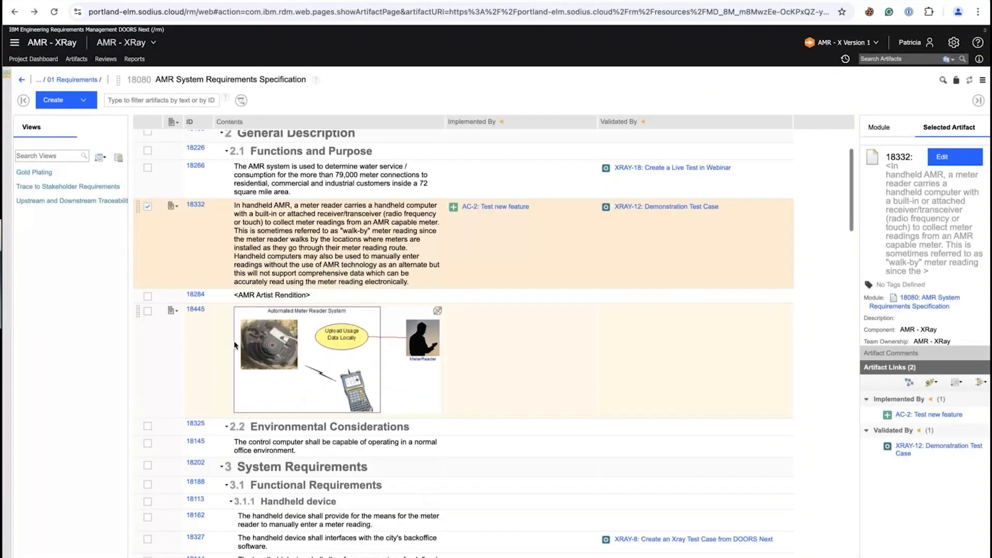
scroll(235, 345, down, 7)
scroll(195, 394, down, 2)
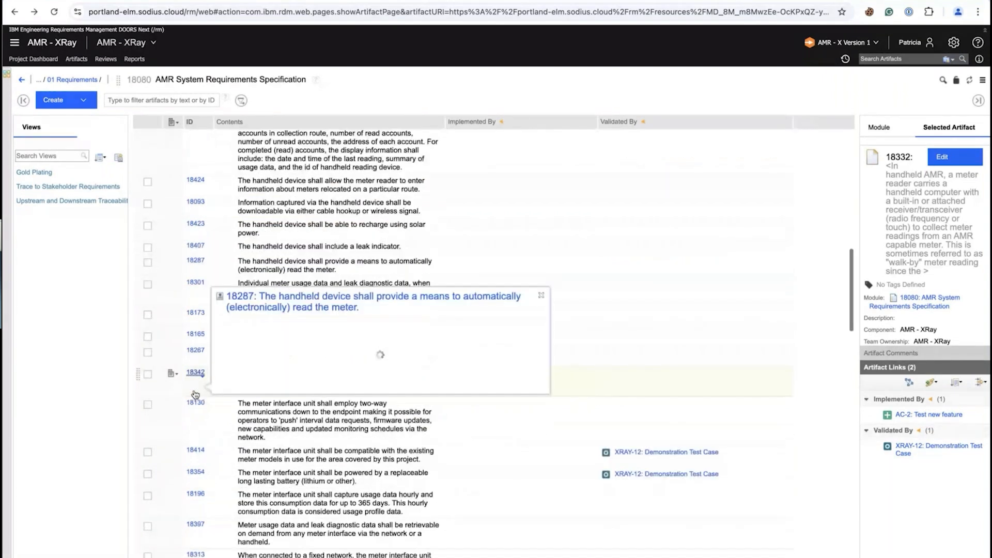
scroll(195, 394, down, 1)
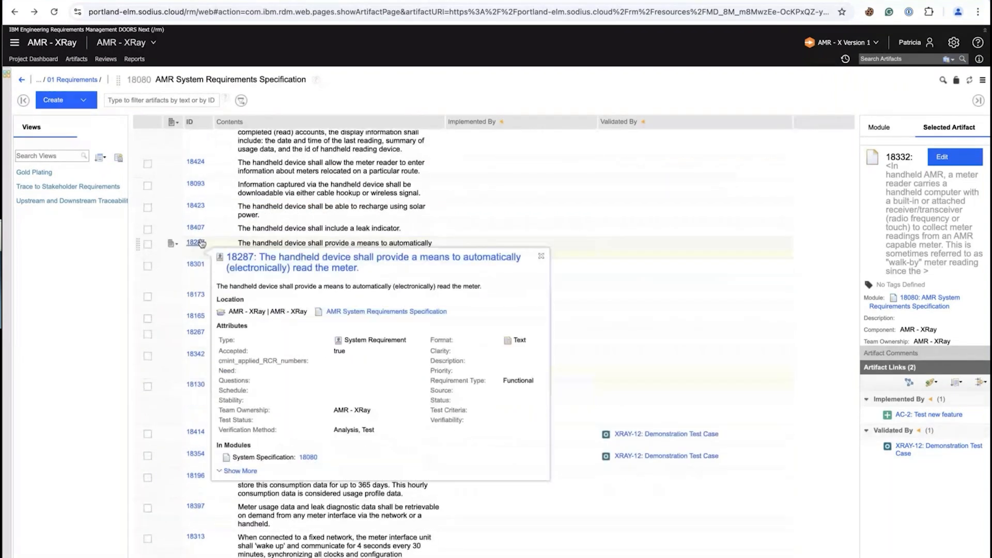
drag(201, 244, 207, 402)
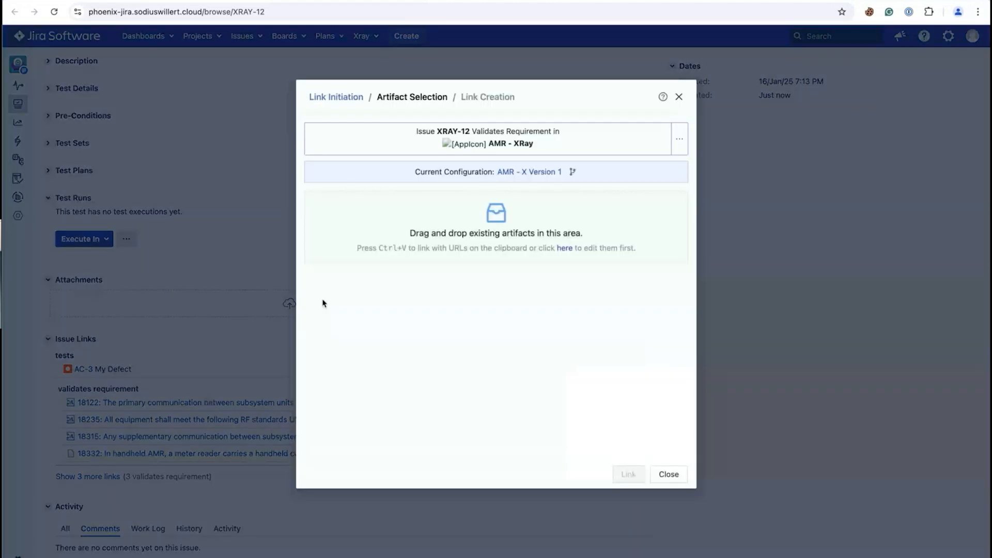
mouse_move(353, 309)
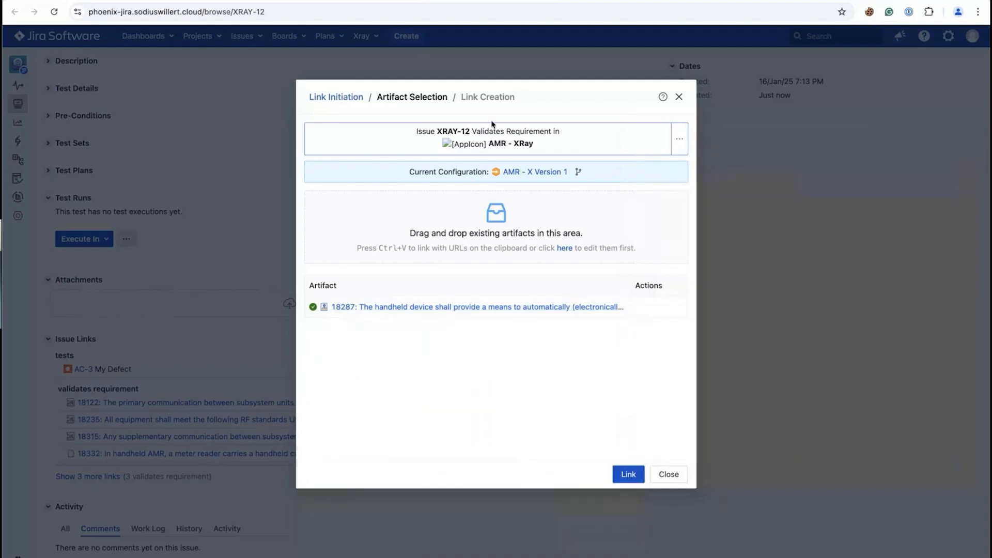
click(629, 473)
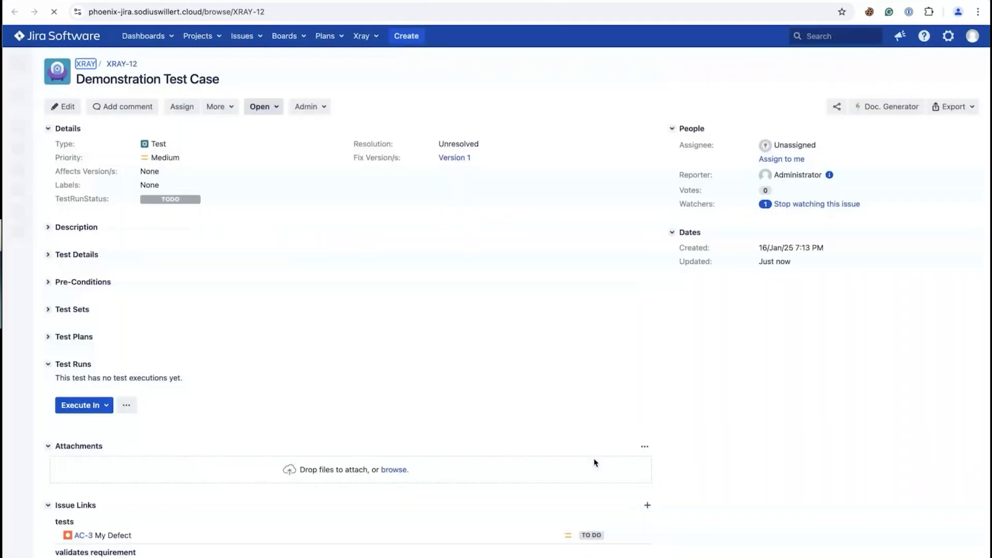
scroll(580, 438, down, 3)
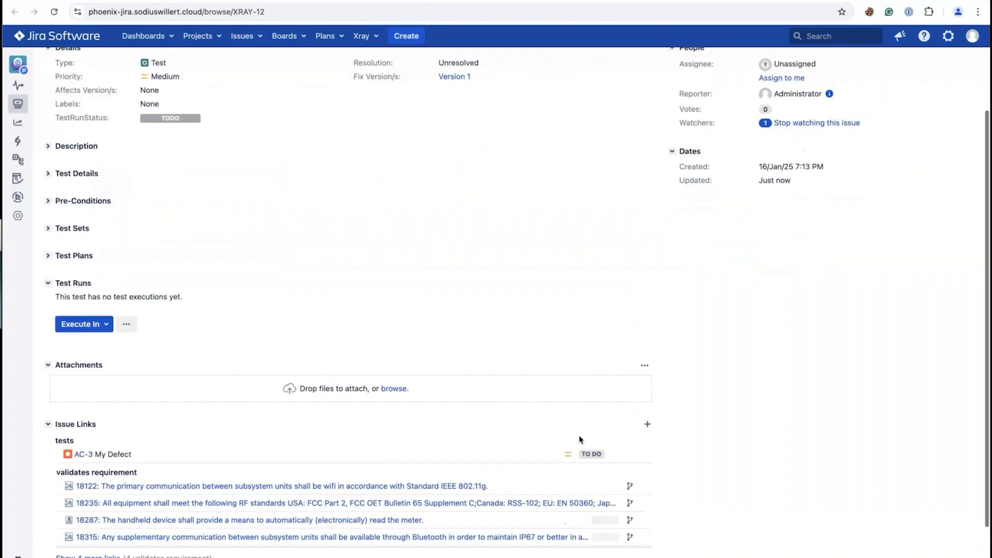
scroll(579, 440, down, 1)
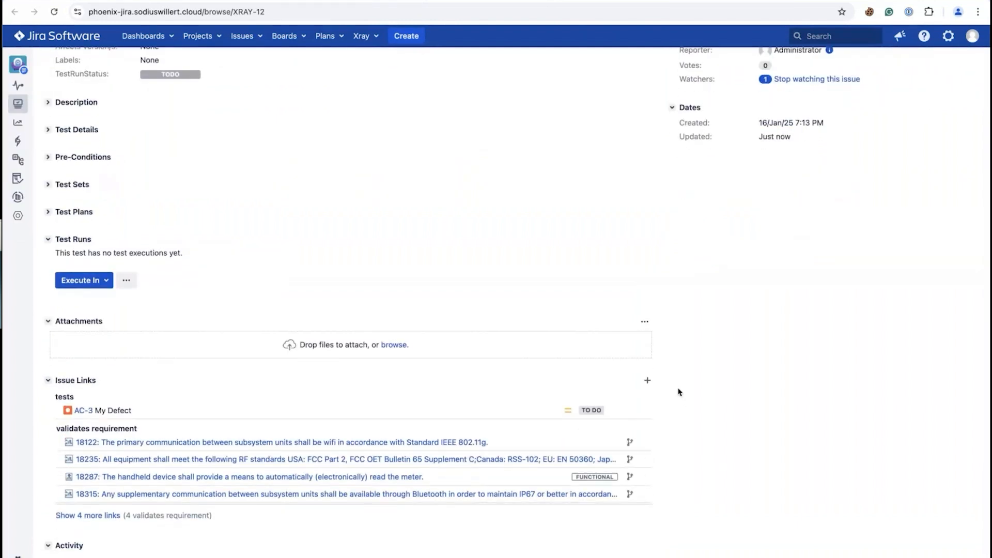
- Examine the collaboration link types available for XRAY-12, including Related Change Request and Validates Requirement, and close the Link dialog without linking
click(647, 380)
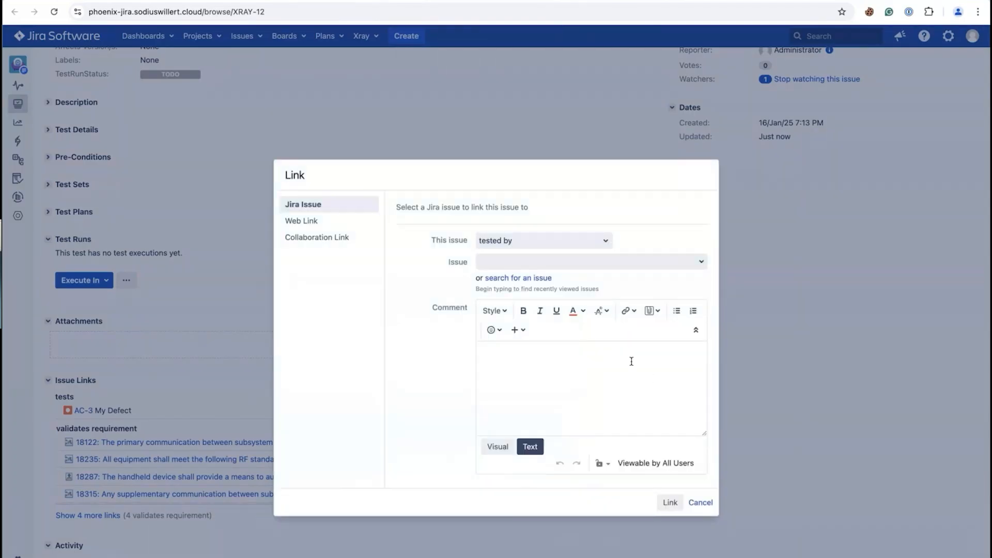
click(307, 238)
click(626, 347)
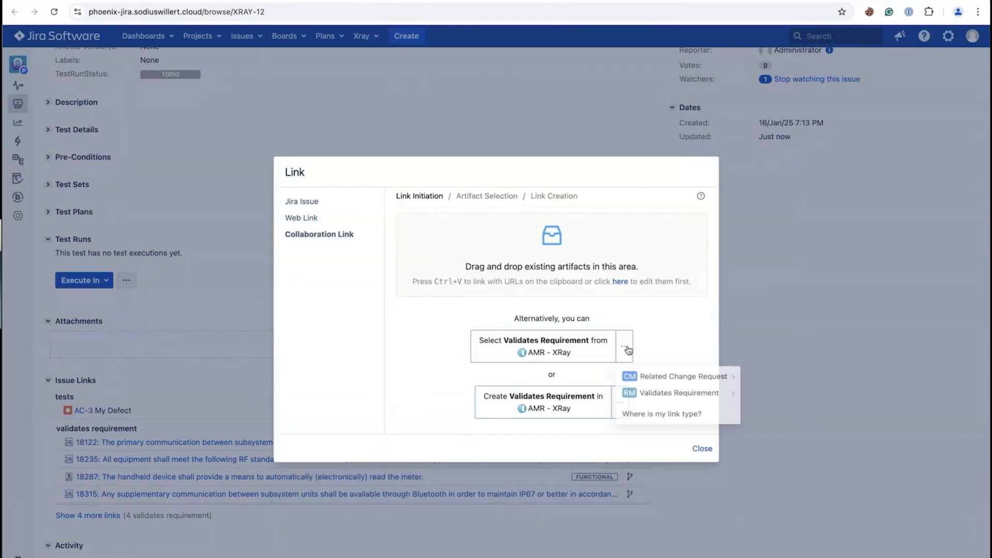
mouse_move(652, 399)
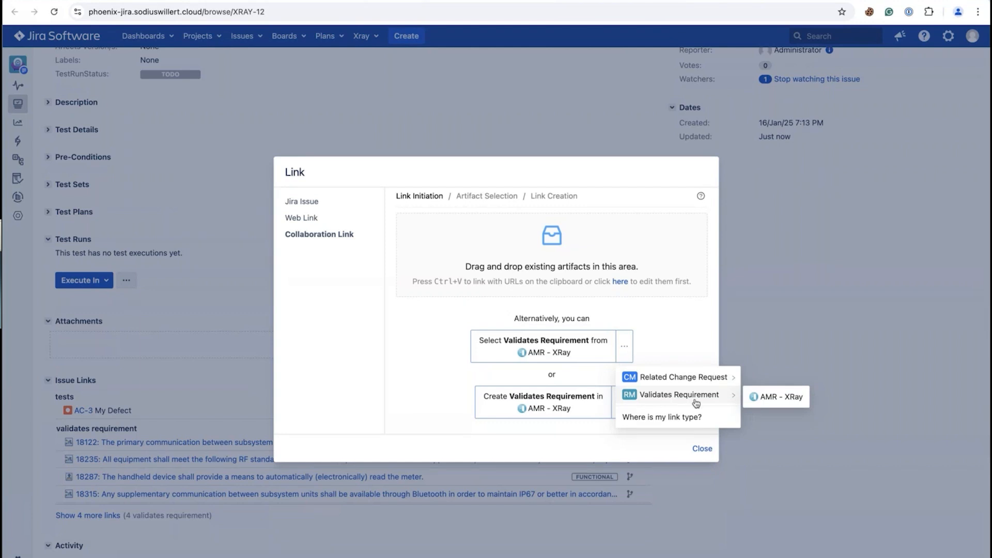
mouse_move(692, 382)
mouse_move(692, 398)
click(714, 319)
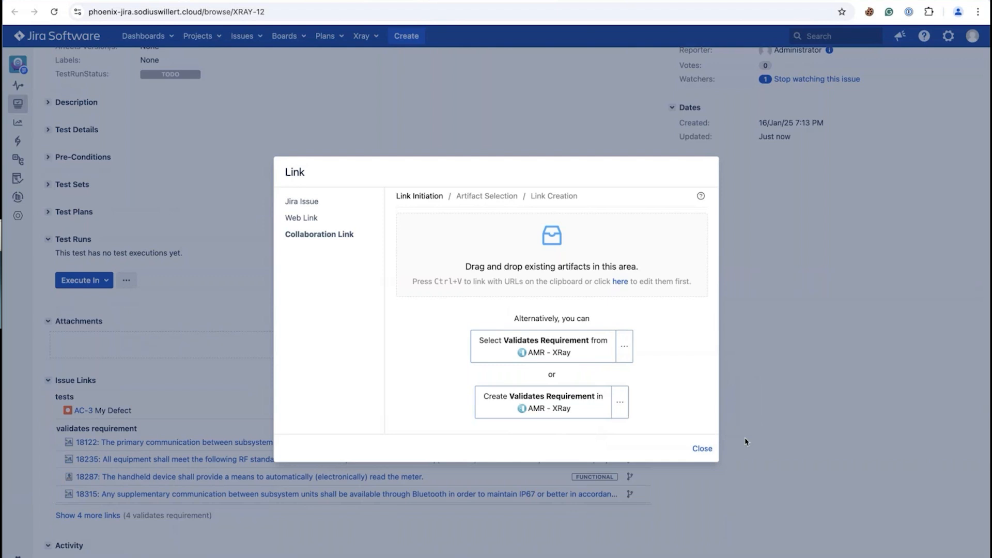
click(700, 450)
scroll(756, 441, down, 1)
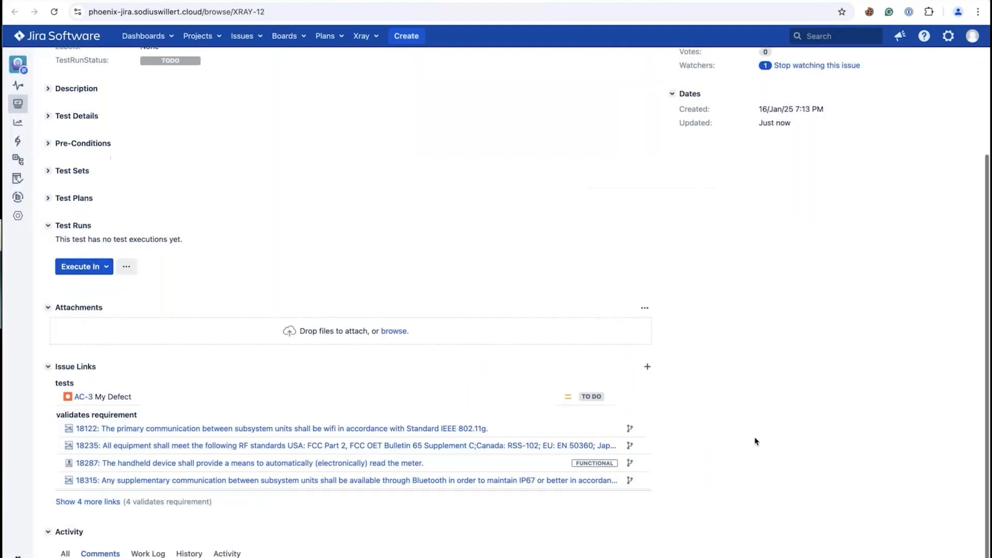
scroll(755, 441, down, 1)
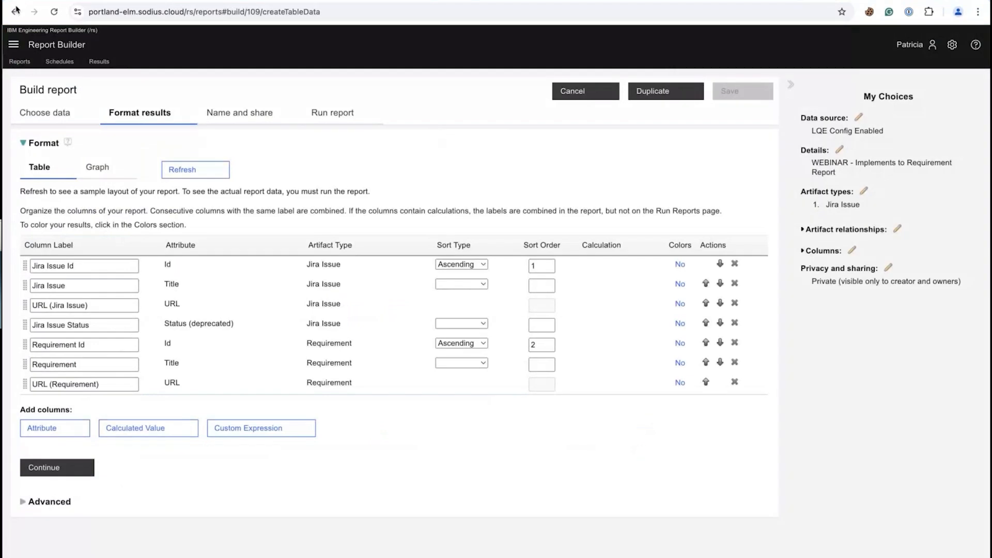
- Switch to Report Builder, open the WEBINAR - ISSUE - TEST CASE - REQUIREMENT report, and compare it with the issue links of XRAY-12 in Jira
click(20, 61)
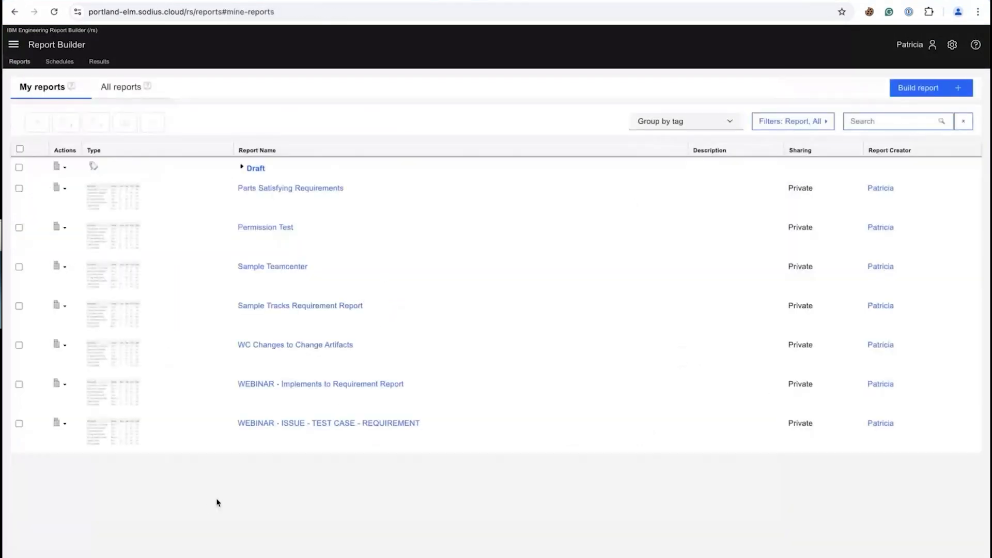
click(307, 428)
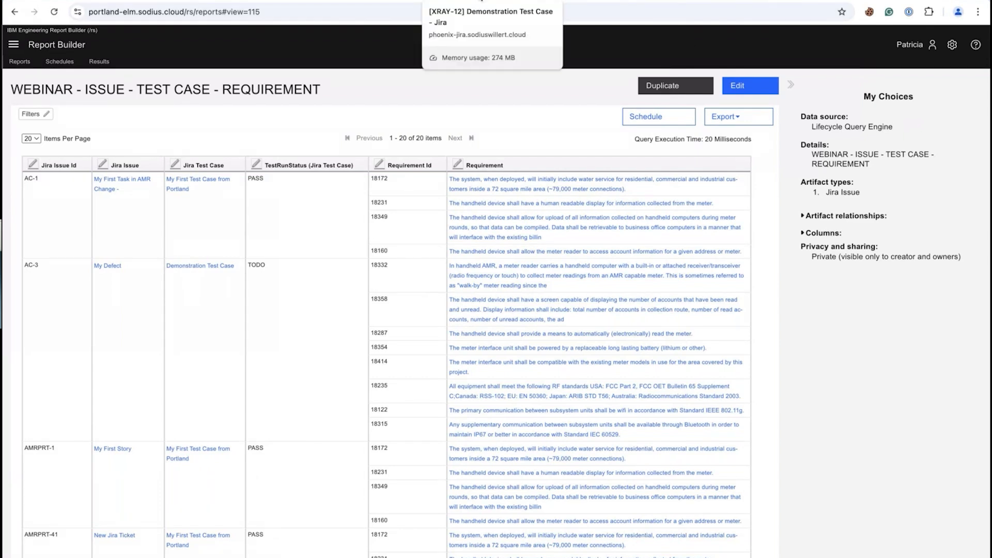
click(484, 0)
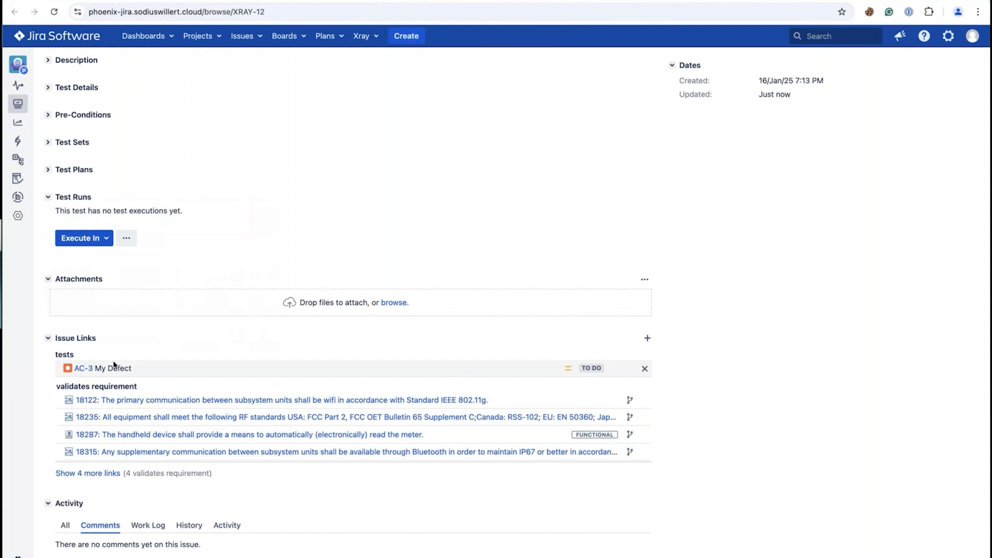
key(ctrl+Tab)
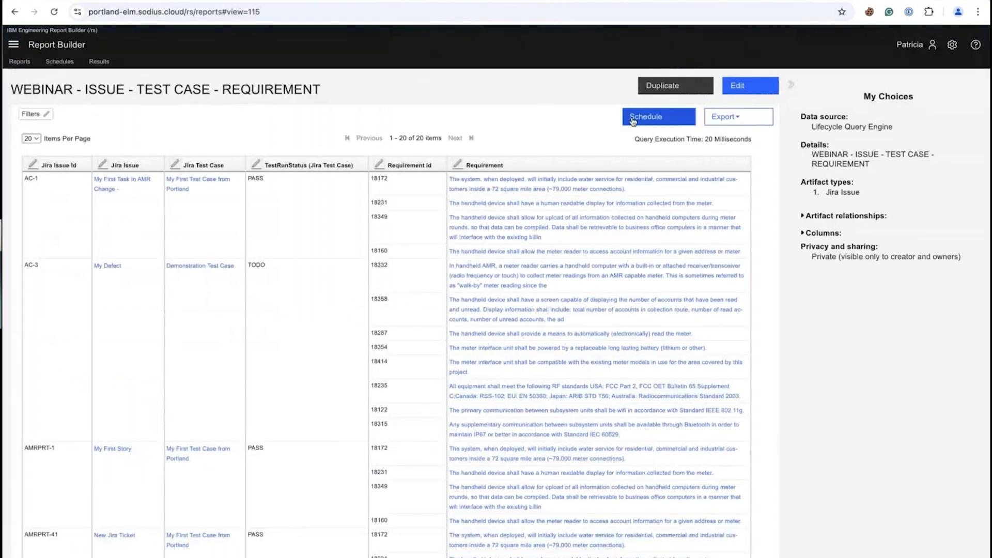
- Open the report for editing, review its traced artifact relationships and column format, and run the report
click(743, 86)
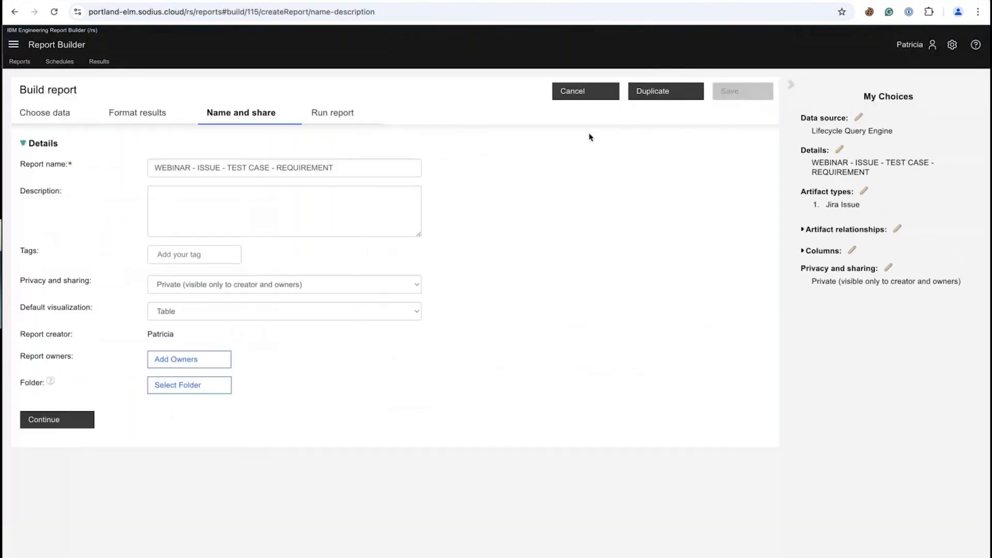
click(29, 113)
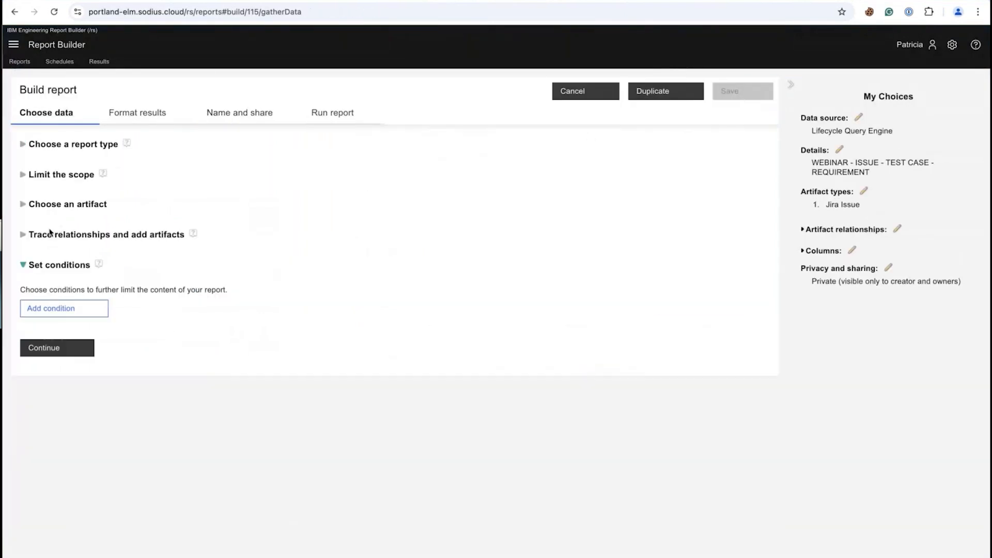
click(24, 237)
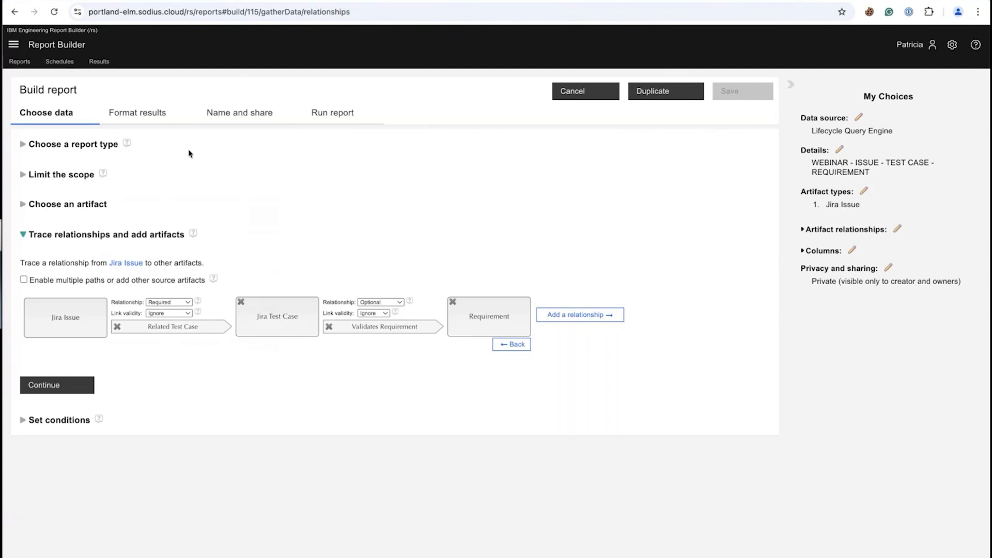
click(145, 109)
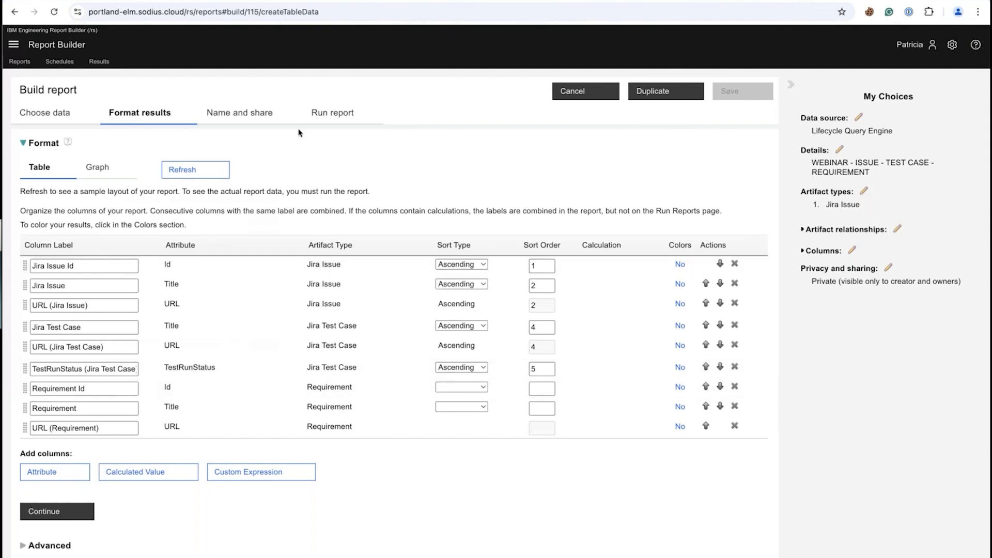
click(323, 115)
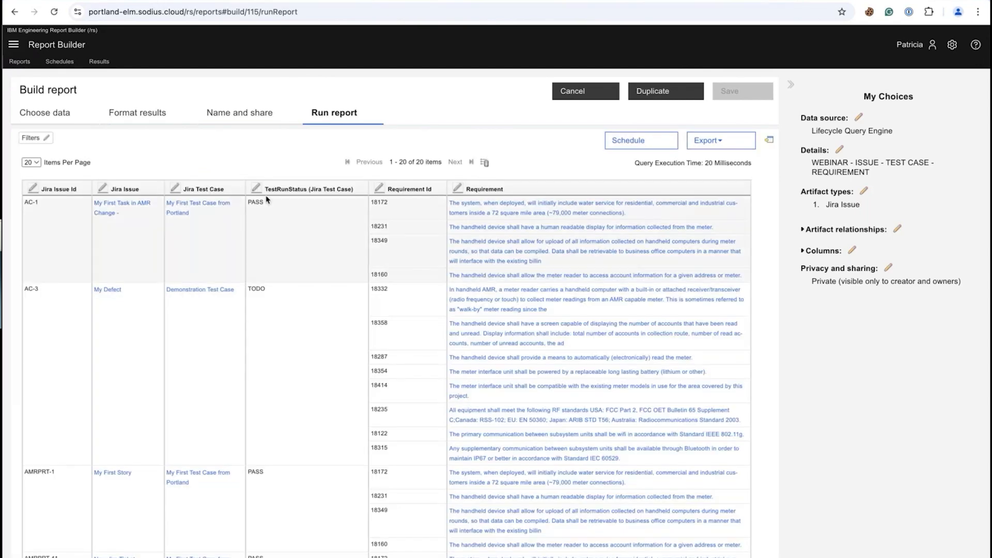
- Switch to Jira, open the app management administration, and authenticate with the saved administrator account password
scroll(492, 318, down, 2)
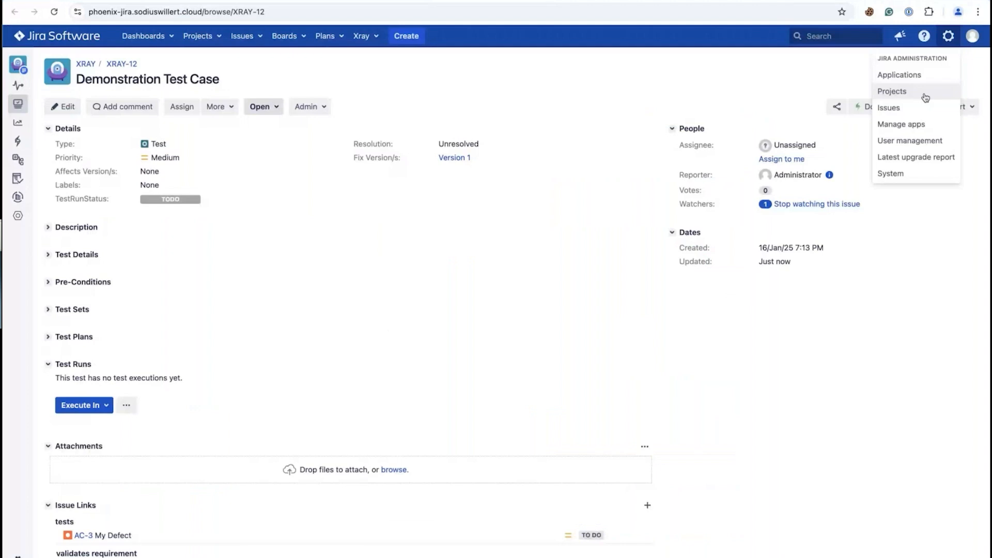
click(924, 97)
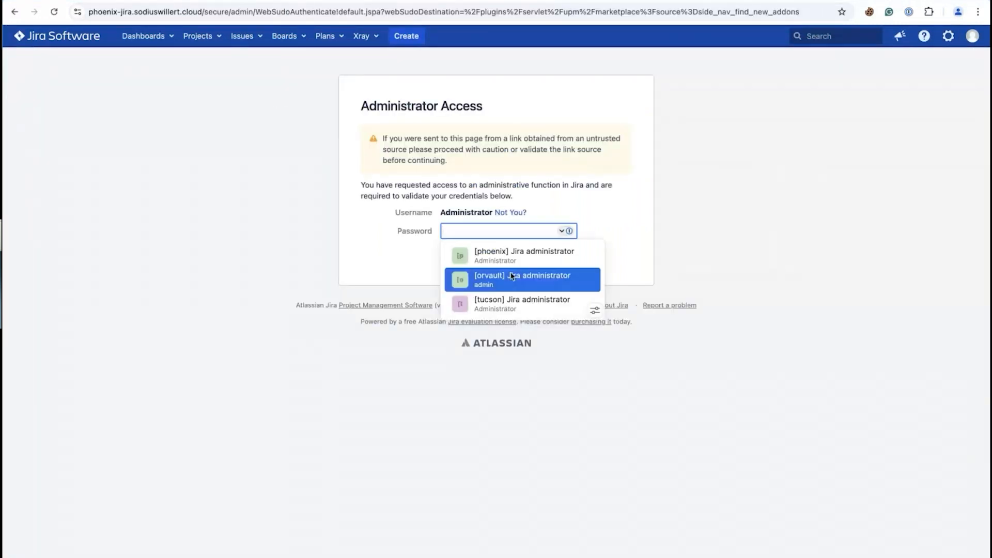
click(511, 276)
click(466, 253)
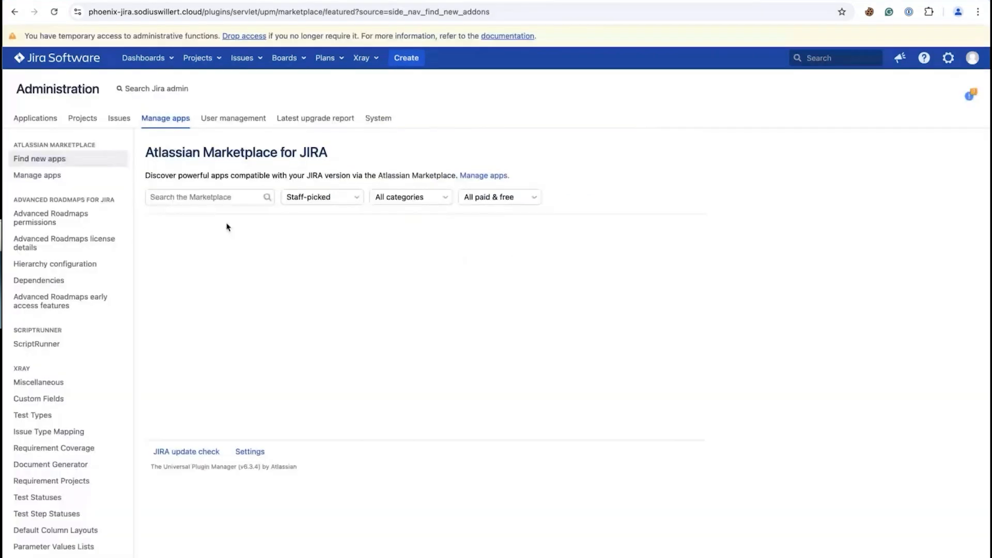
- Open the OSLC Connect issue types mapping and display the AMRPRT: Scrum Issue Type Scheme
scroll(89, 242, down, 8)
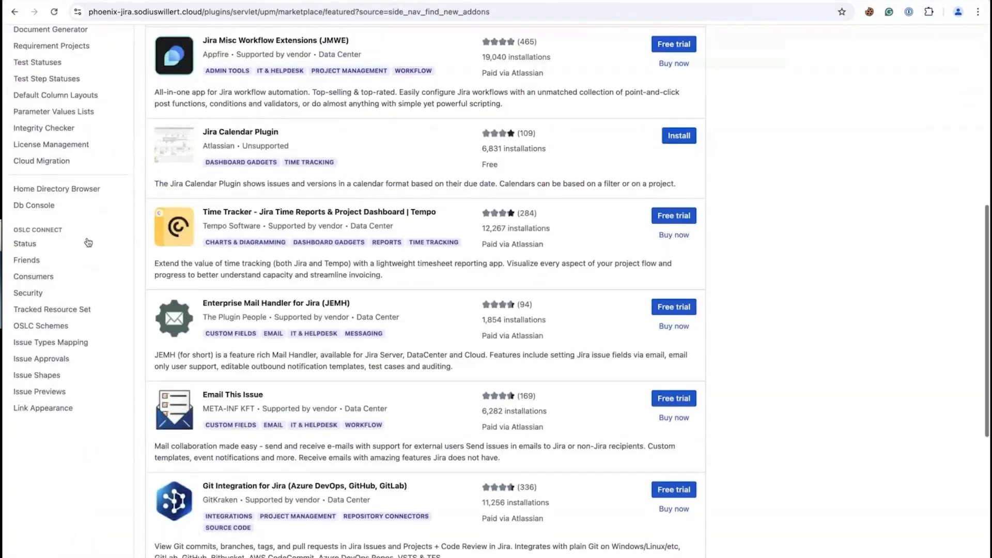
click(88, 344)
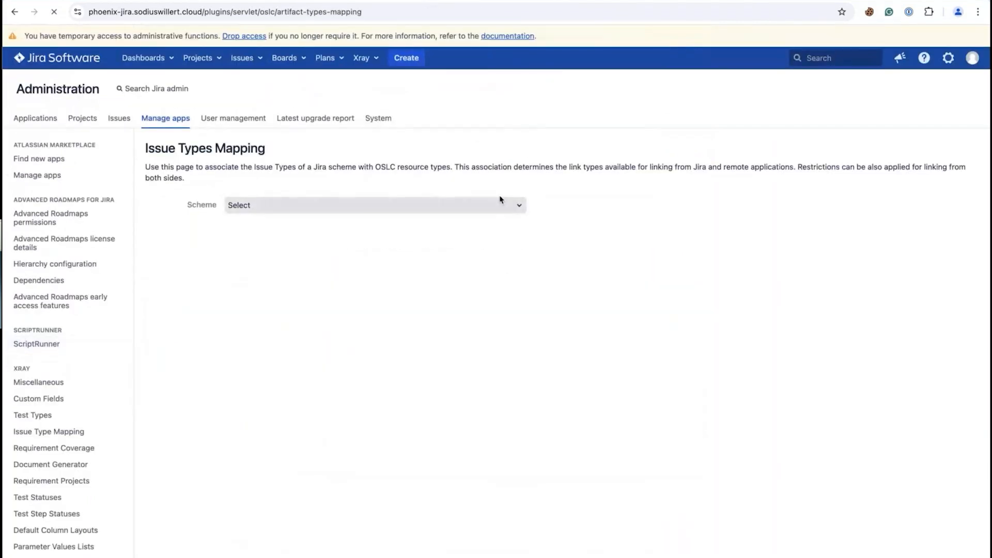
click(517, 208)
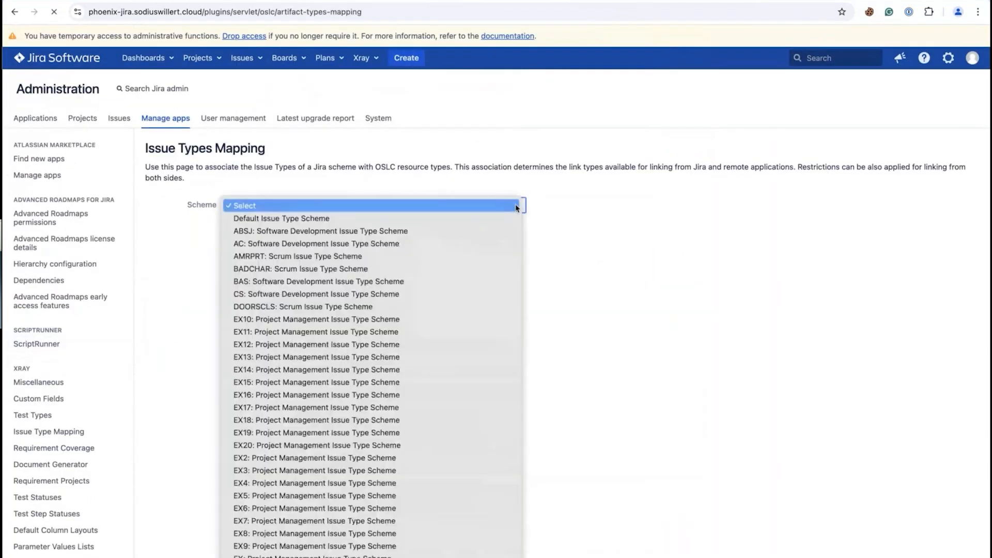
click(467, 262)
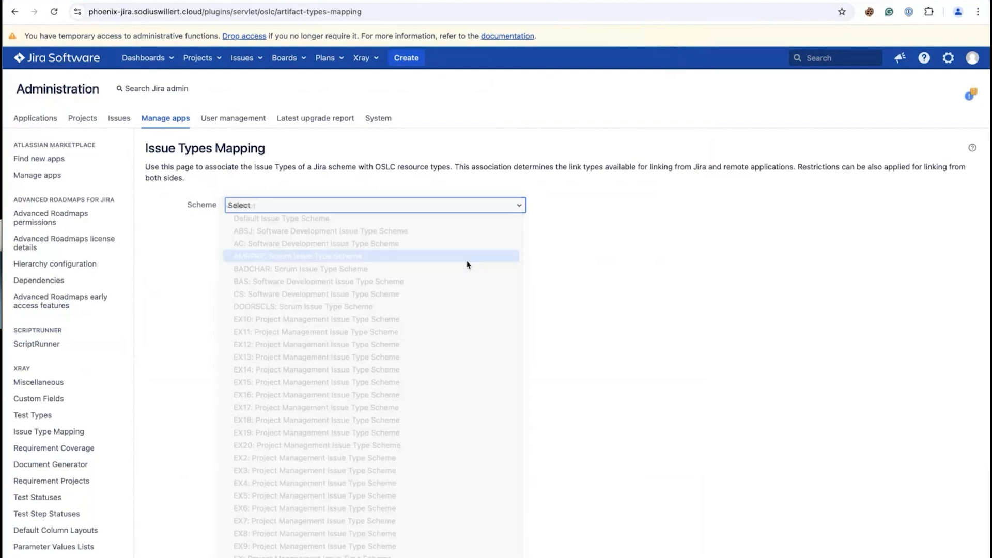
scroll(606, 209, down, 2)
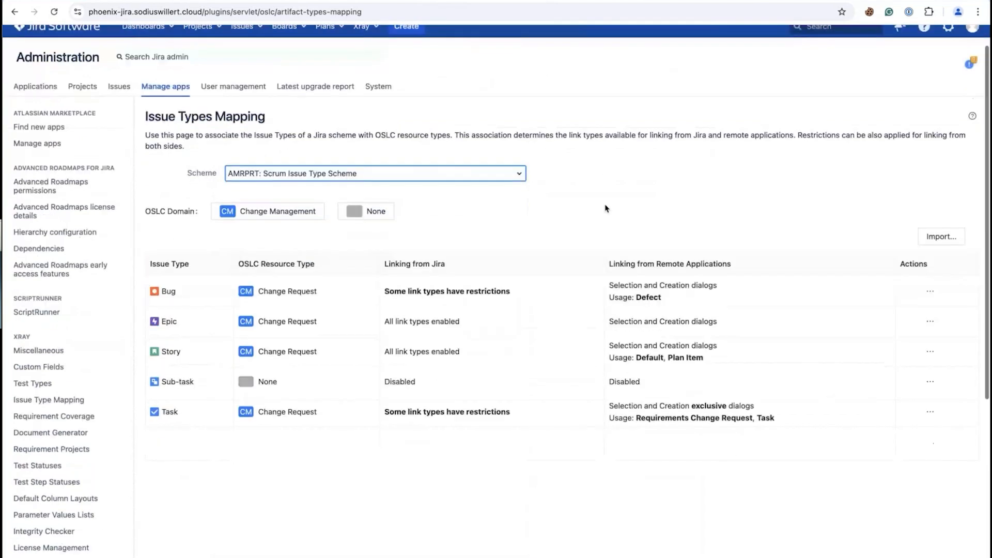
scroll(606, 208, down, 1)
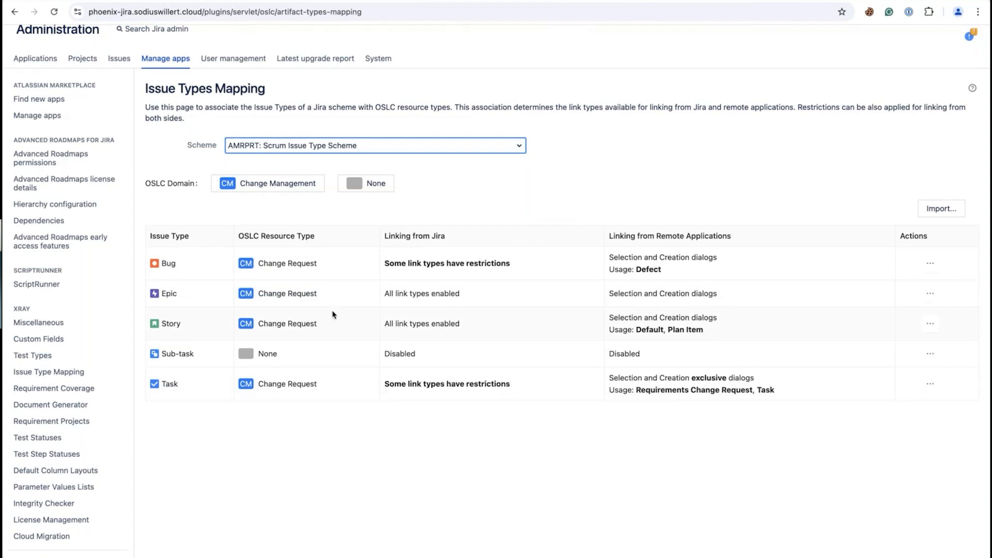
- Open the linking settings of the Story issue type and examine the link types configured for linking from Jira
click(930, 324)
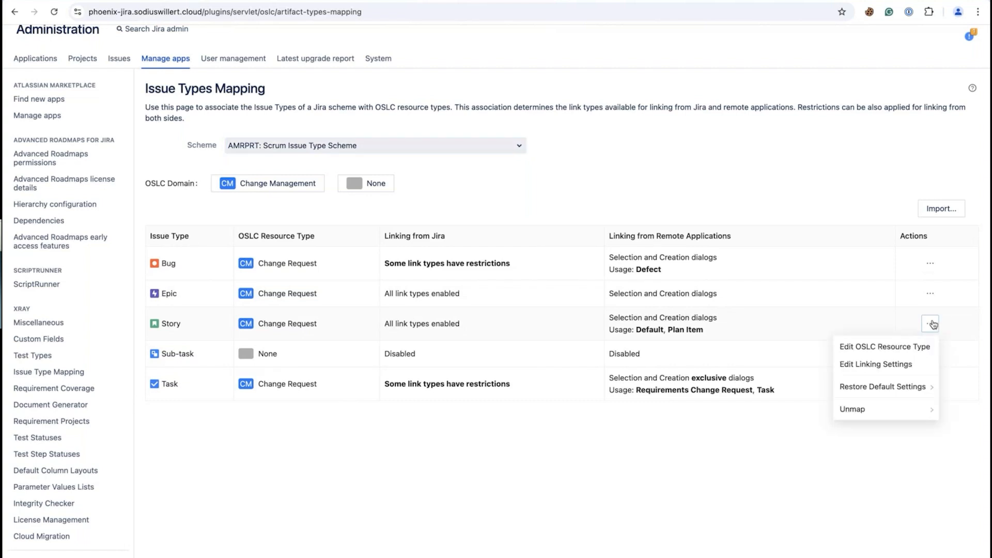
click(895, 365)
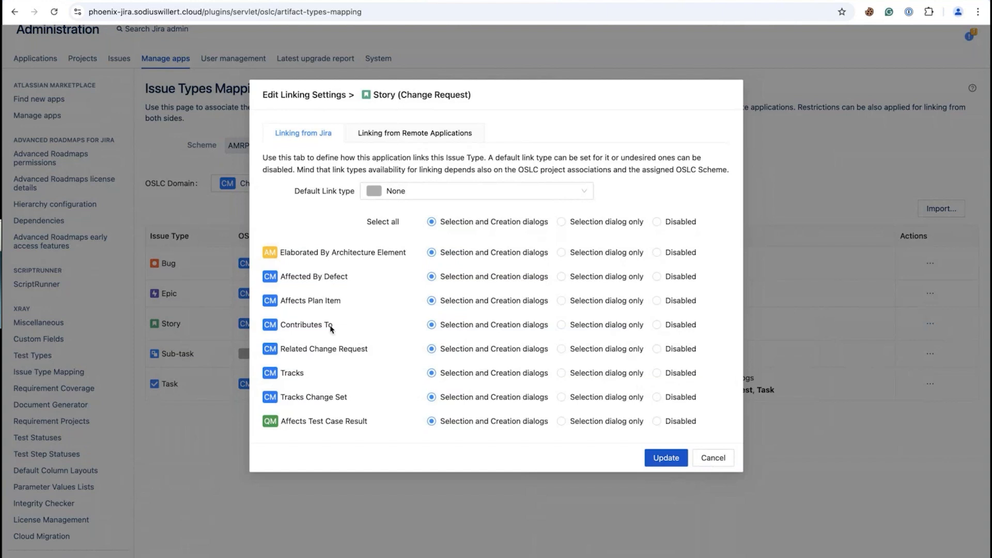
scroll(331, 327, down, 5)
scroll(330, 328, down, 4)
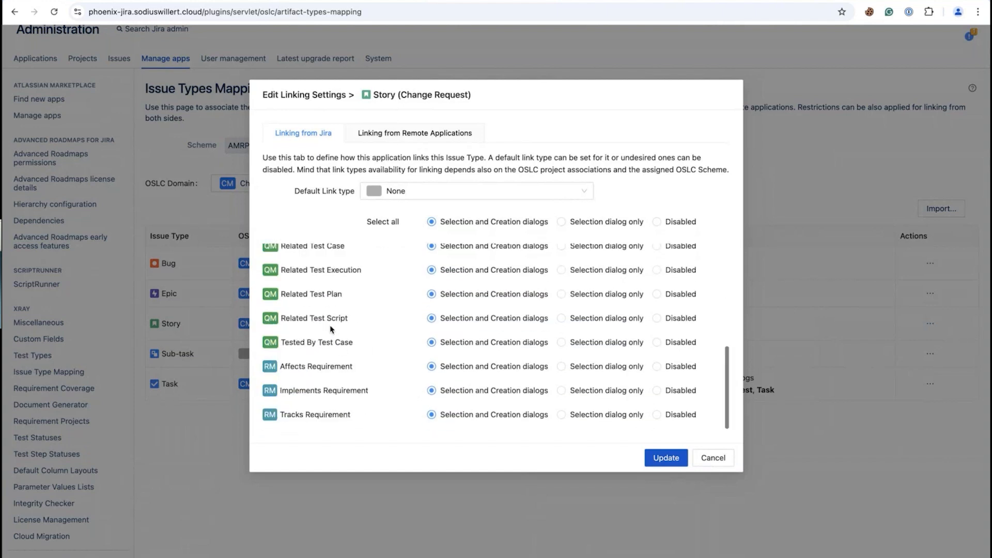
scroll(550, 346, up, 5)
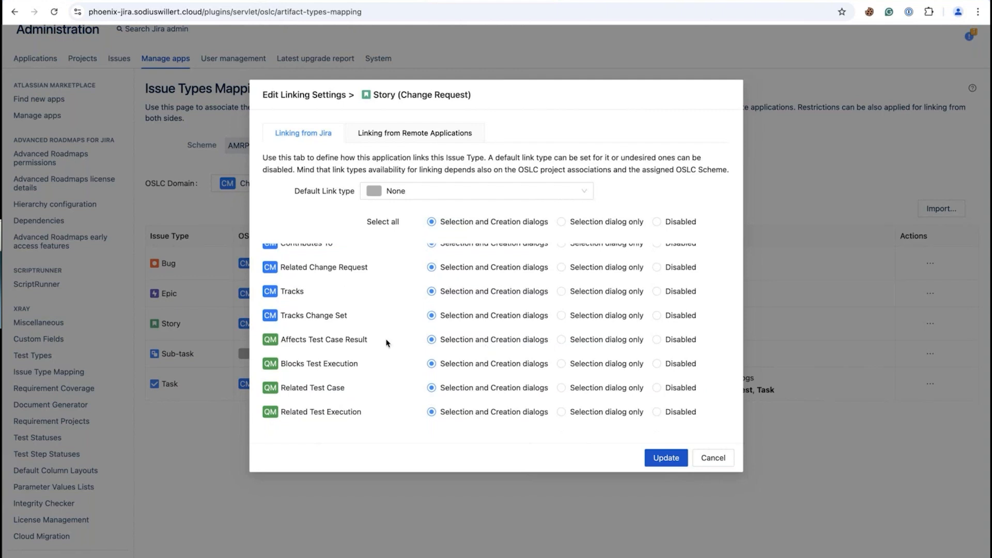
scroll(356, 338, up, 2)
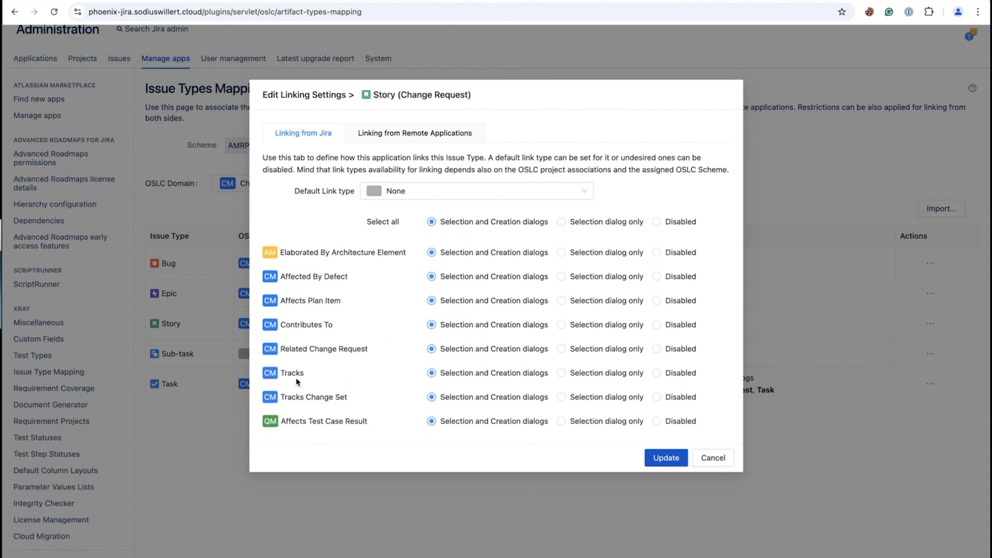
scroll(309, 374, down, 5)
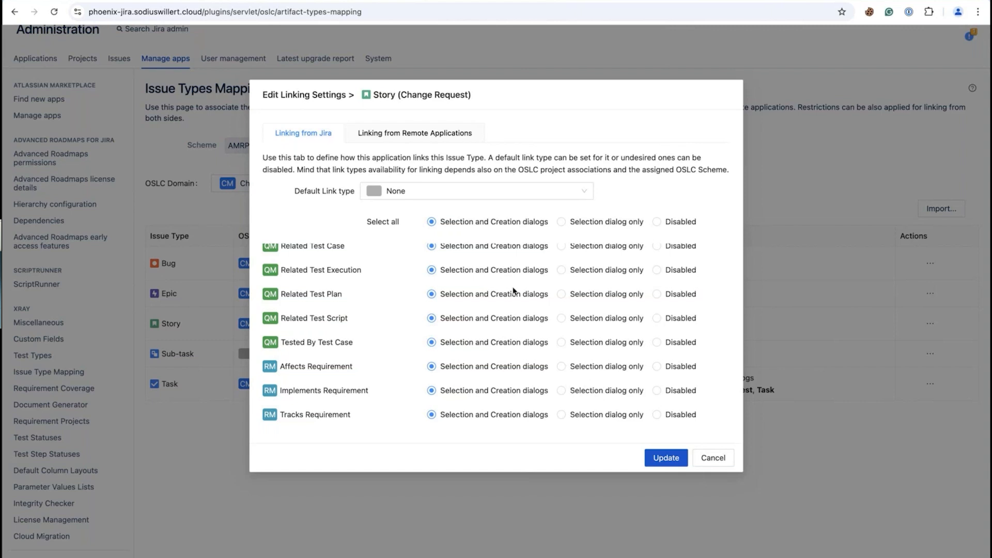
scroll(513, 291, up, 2)
scroll(513, 291, up, 2)
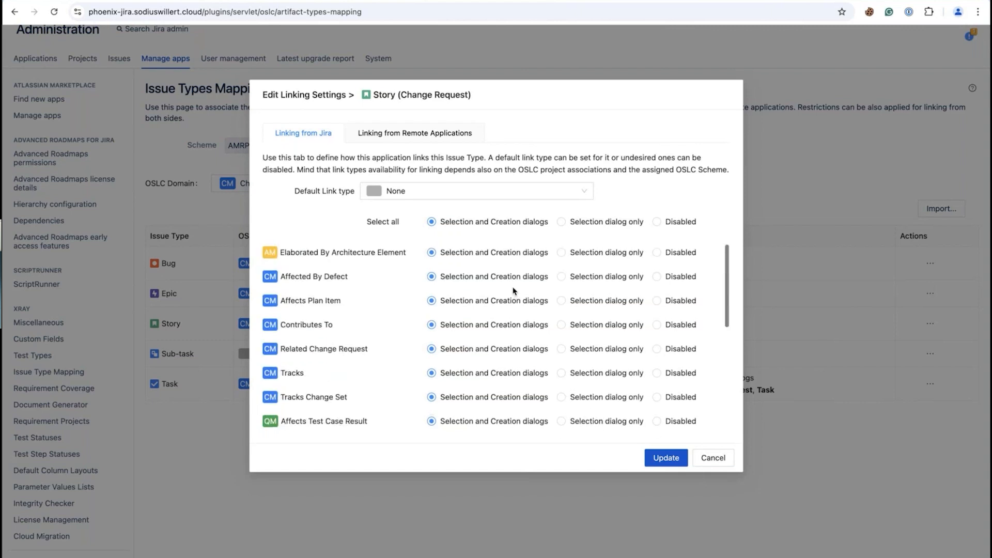
- Review Story's settings for linking from remote applications, including dialog name, usage and issue type locking, and close them without updating
click(424, 136)
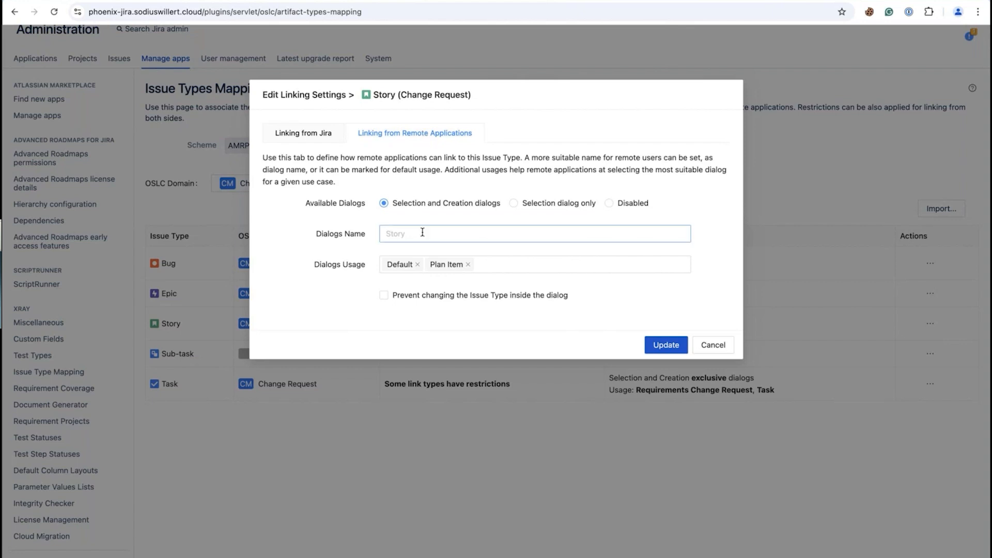
click(425, 266)
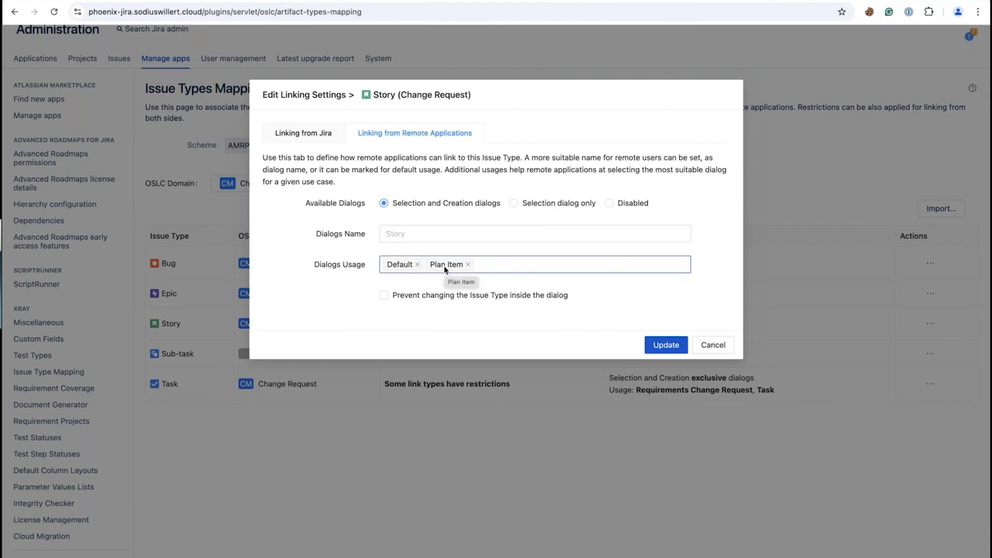
click(428, 229)
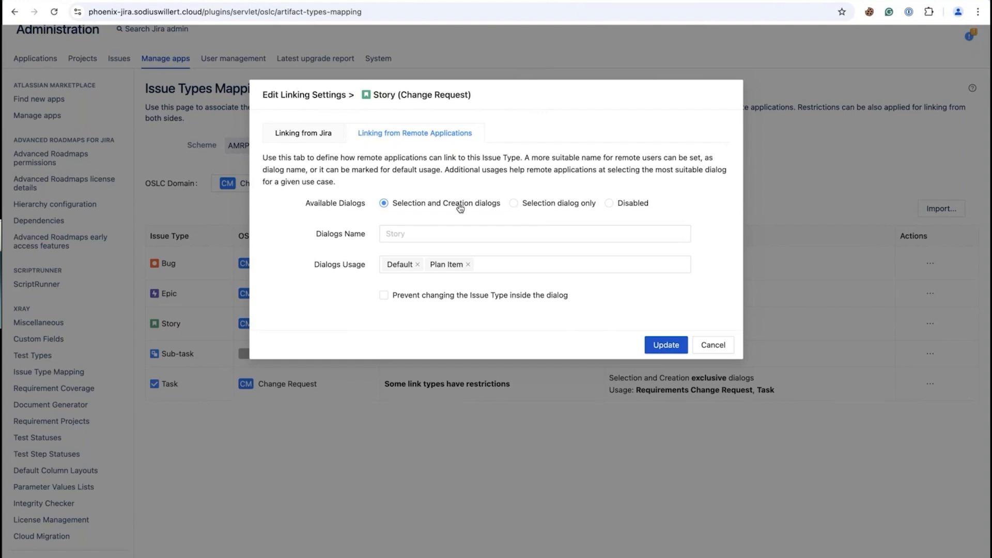
click(384, 297)
click(384, 298)
click(710, 345)
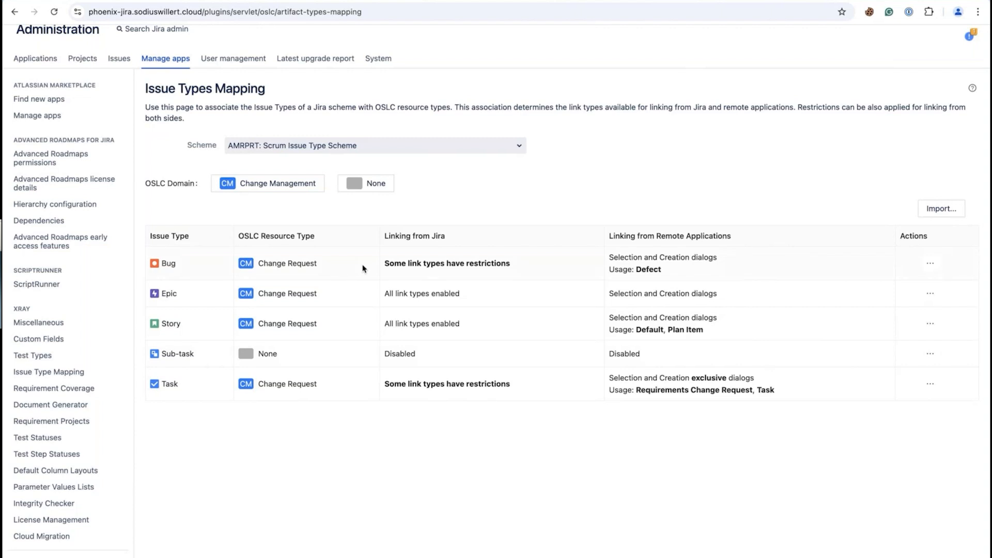
- Switch the issue types mapping to the XRAY: Xray Issue Type Scheme and review its issue types
click(518, 150)
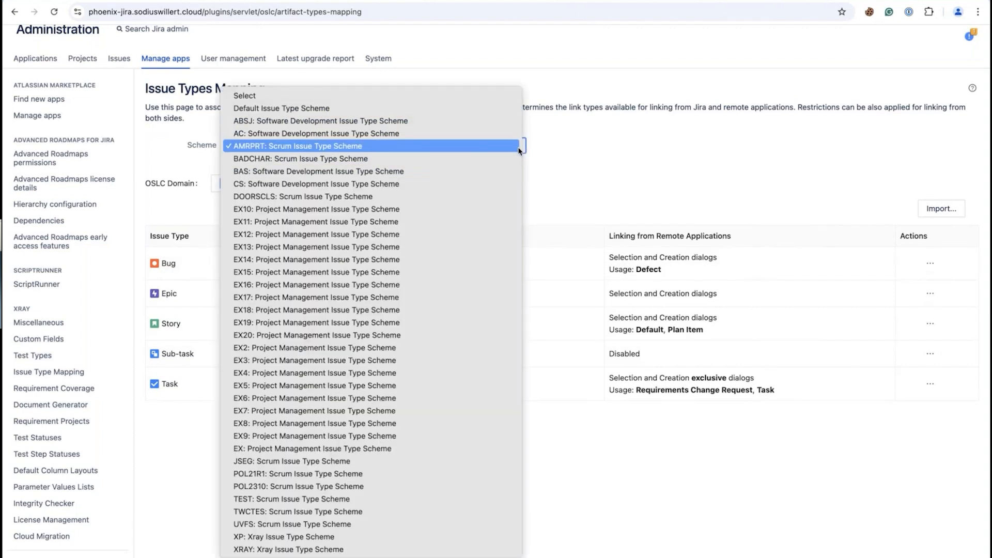
click(340, 549)
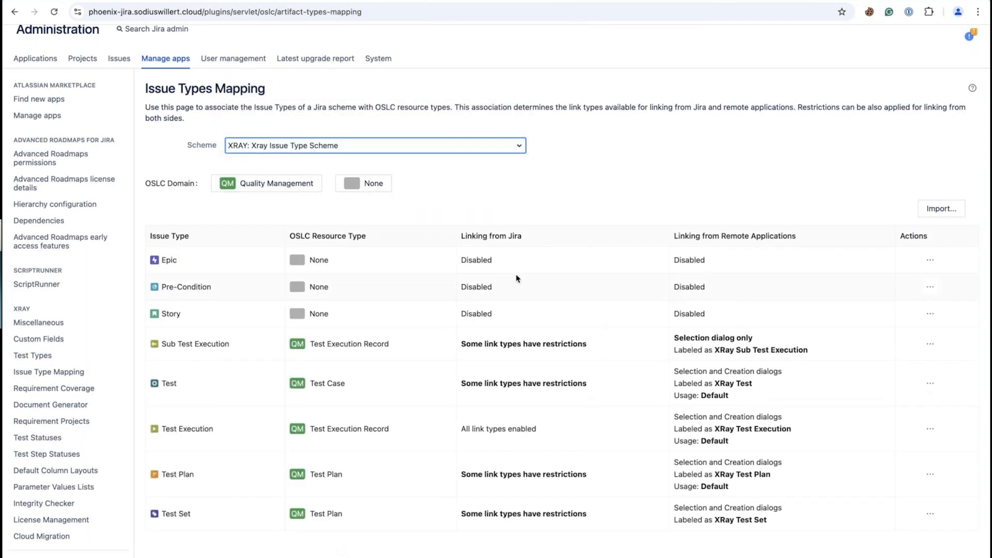
scroll(534, 250, down, 3)
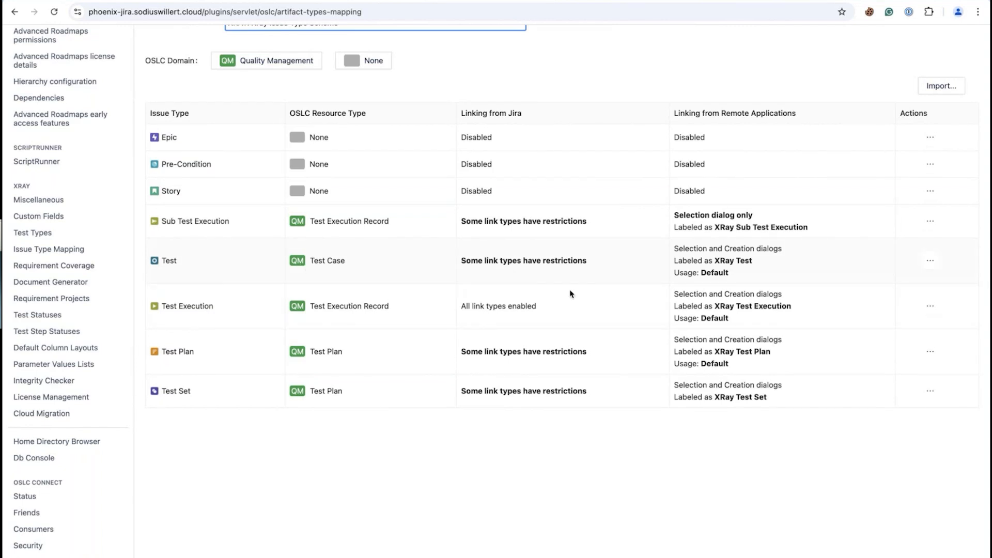
- Examine the OSLC resource types available for the Test issue type and cancel without changing the mapping
click(930, 261)
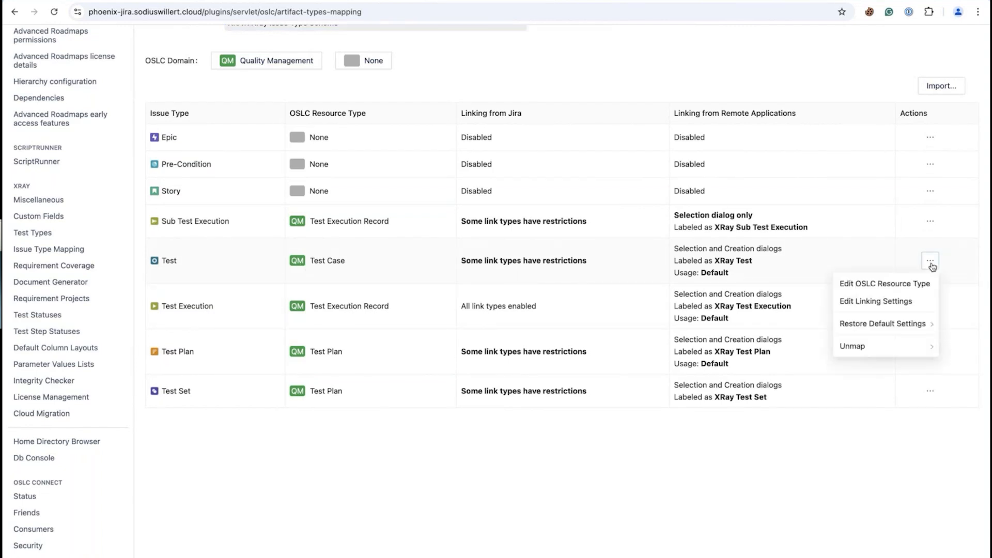
click(900, 288)
click(573, 226)
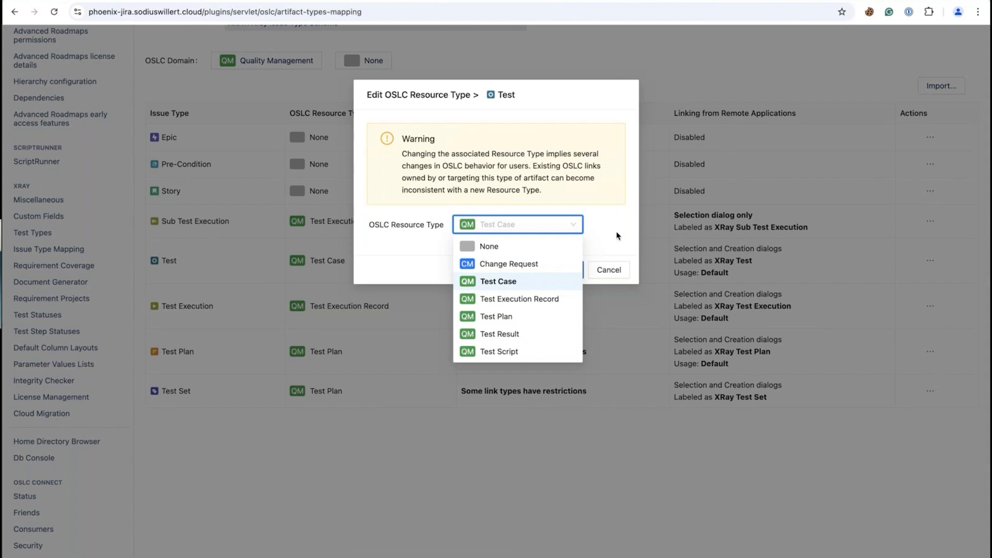
click(616, 268)
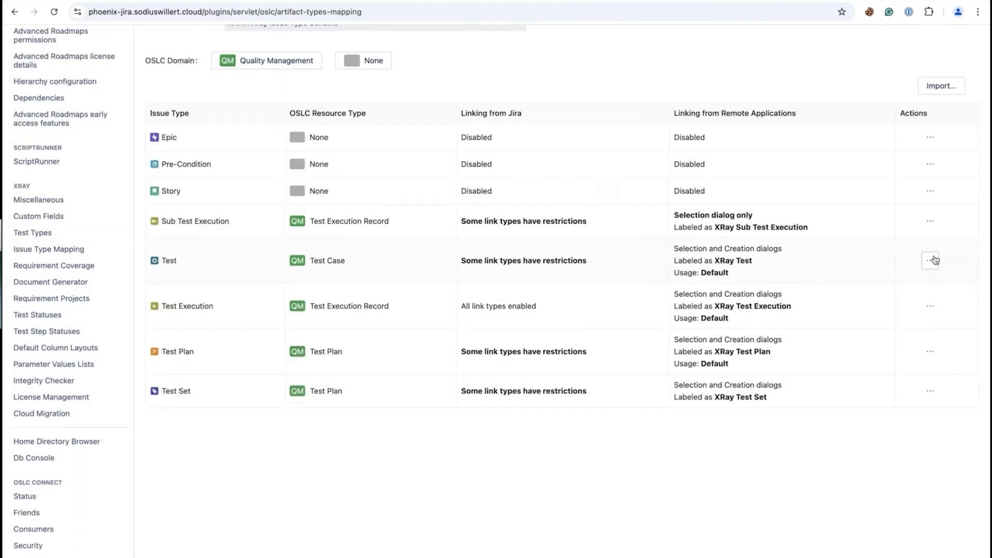
- Review the Test issue type's linking settings from Jira and from remote applications, including its dialog name, and cancel without updating
click(929, 261)
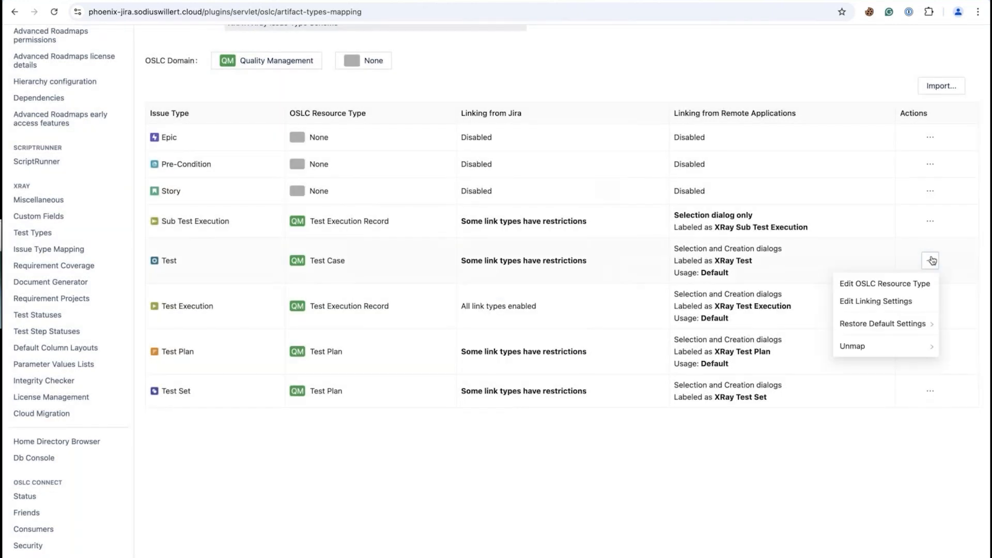
click(884, 301)
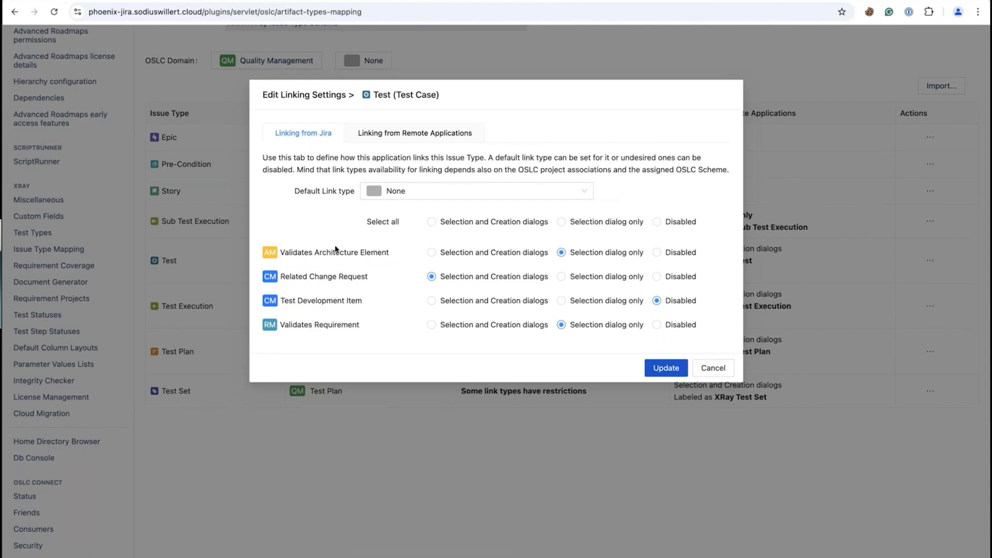
click(424, 133)
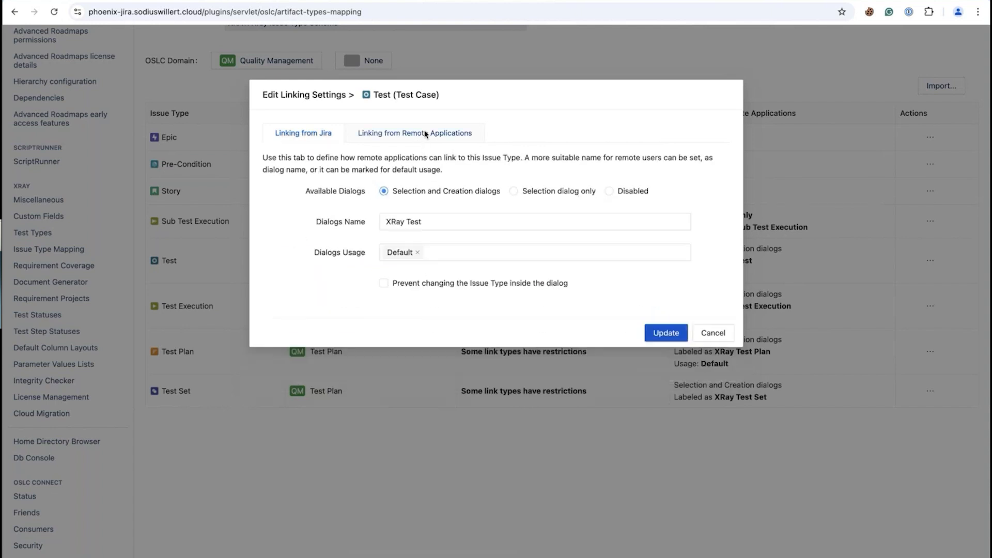
drag(424, 226, 355, 223)
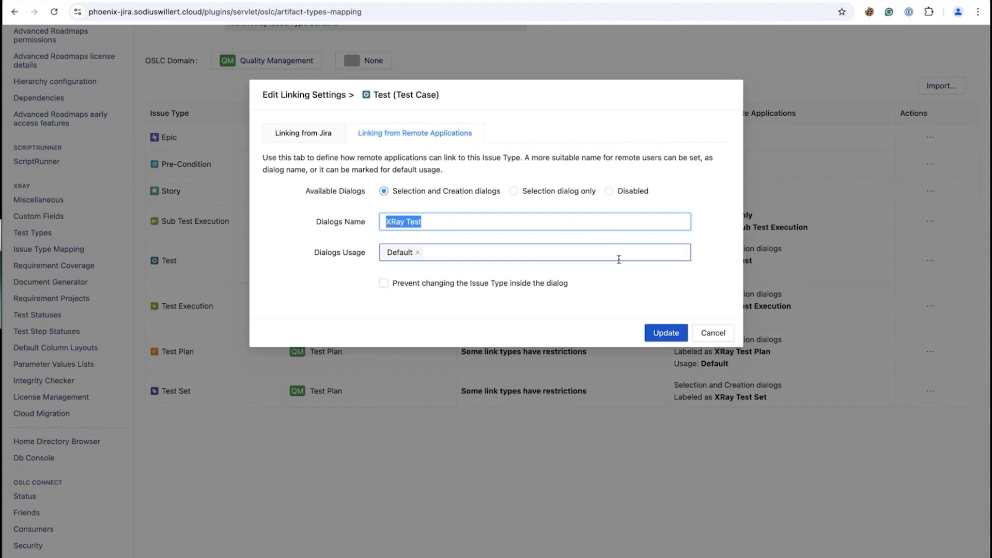
click(724, 333)
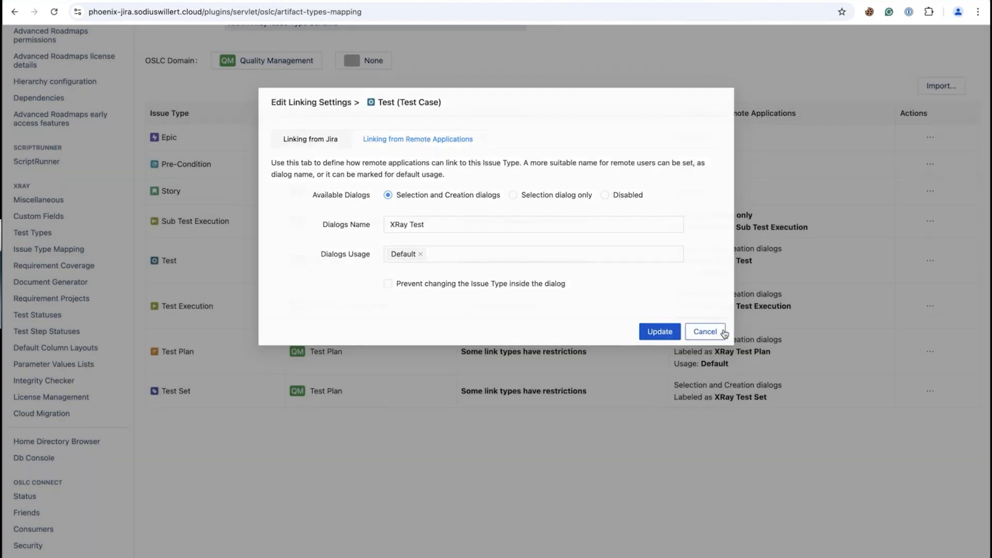
- Look over the Xray issue types mapping once more and switch to the PowerPoint presentation at the Live Demo slide
scroll(380, 391, down, 3)
scroll(379, 391, up, 3)
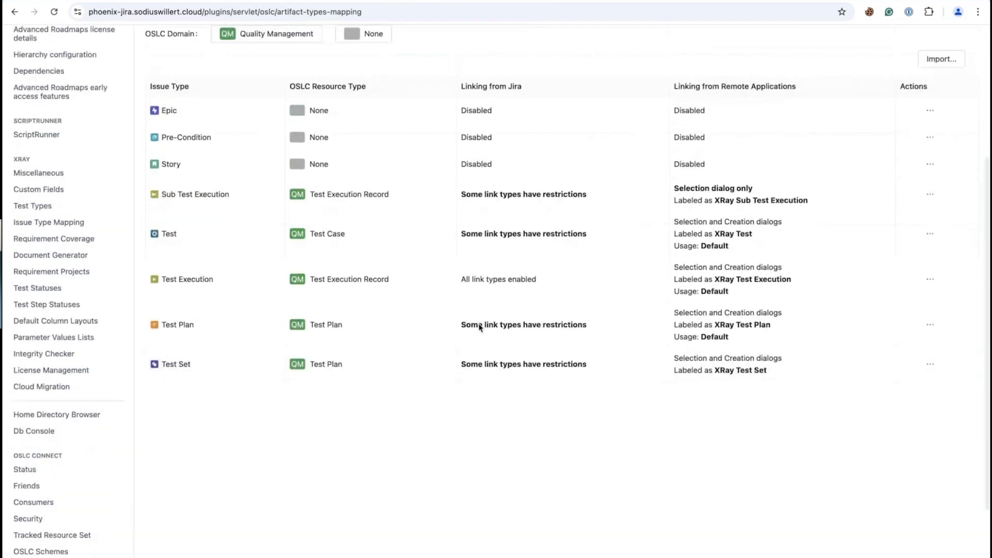
scroll(356, 258, up, 3)
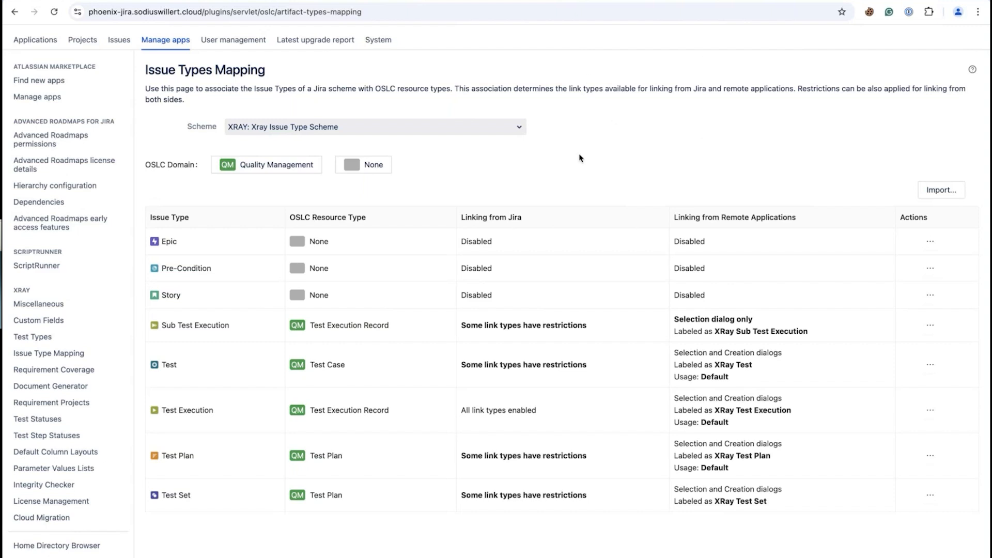
key(ctrl+Up)
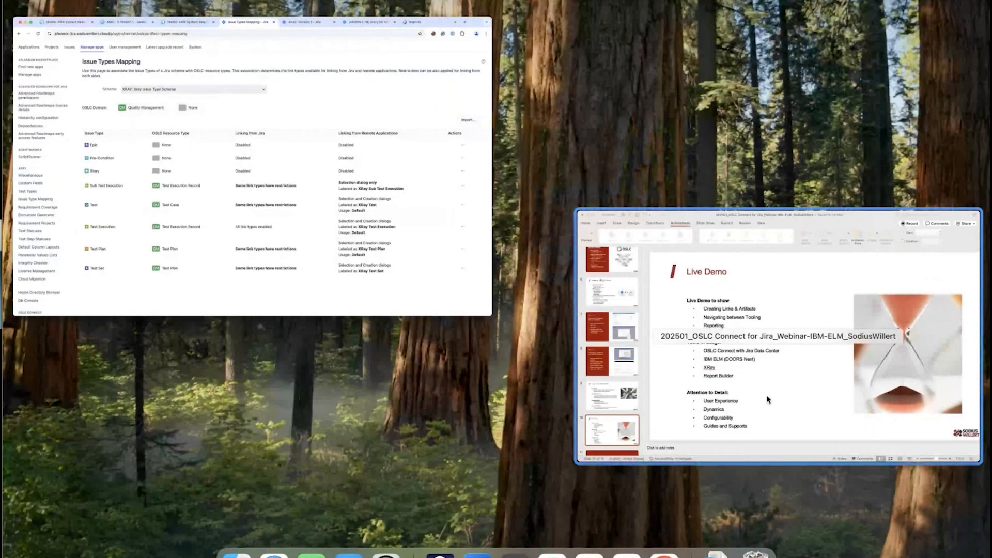
click(634, 308)
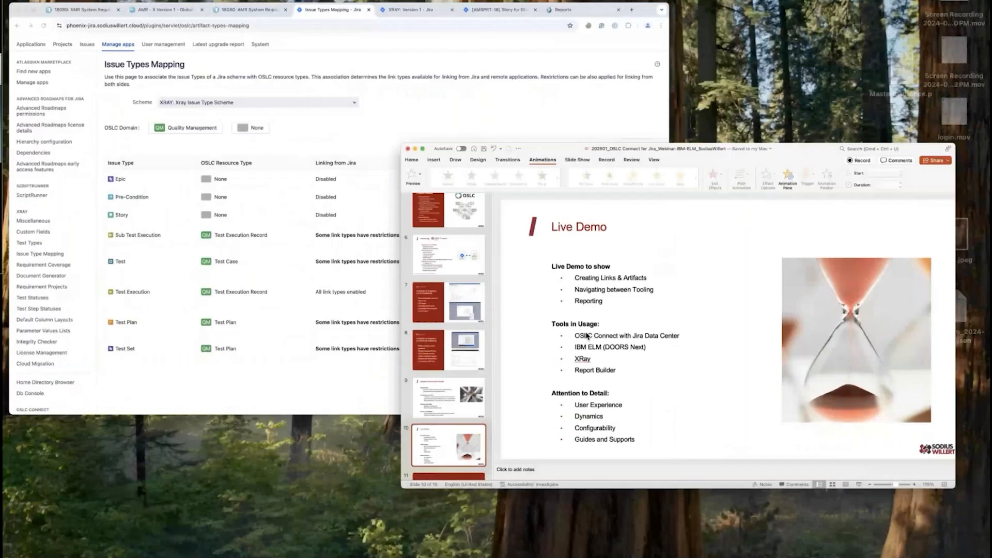
key(ctrl+Up)
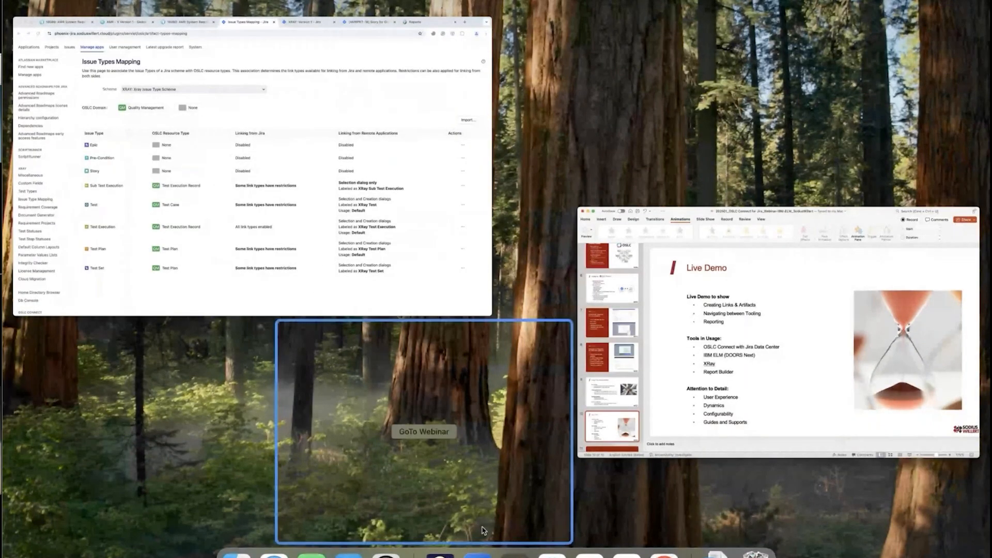